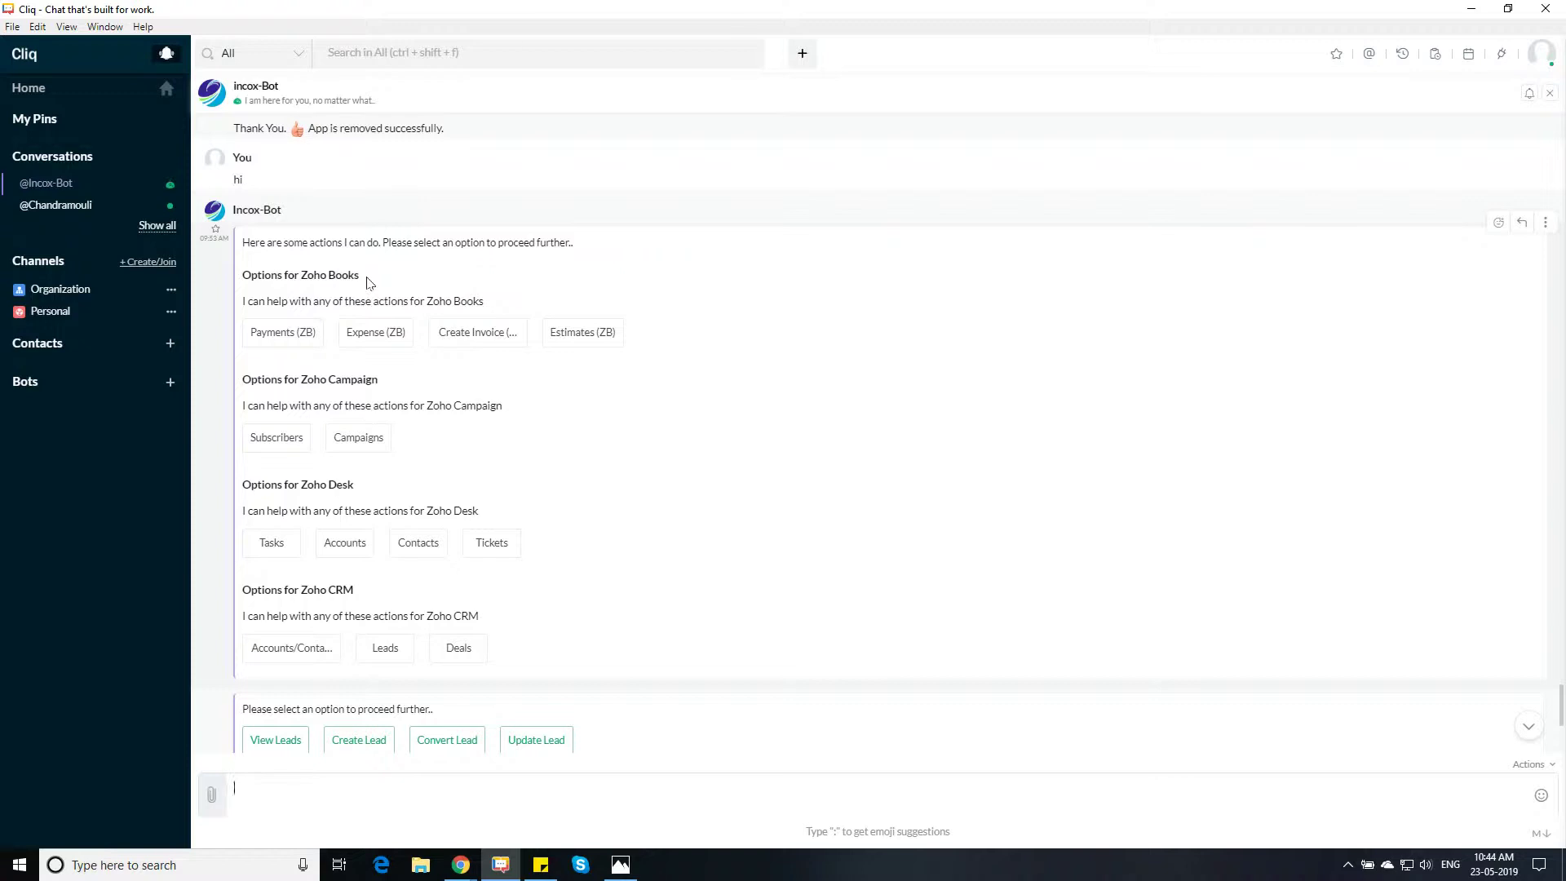
# Highlight the Zoho Books and Zoho CRM option headings in the bot's reply
pyautogui.moveTo(367, 282); pyautogui.dragTo(242, 276)
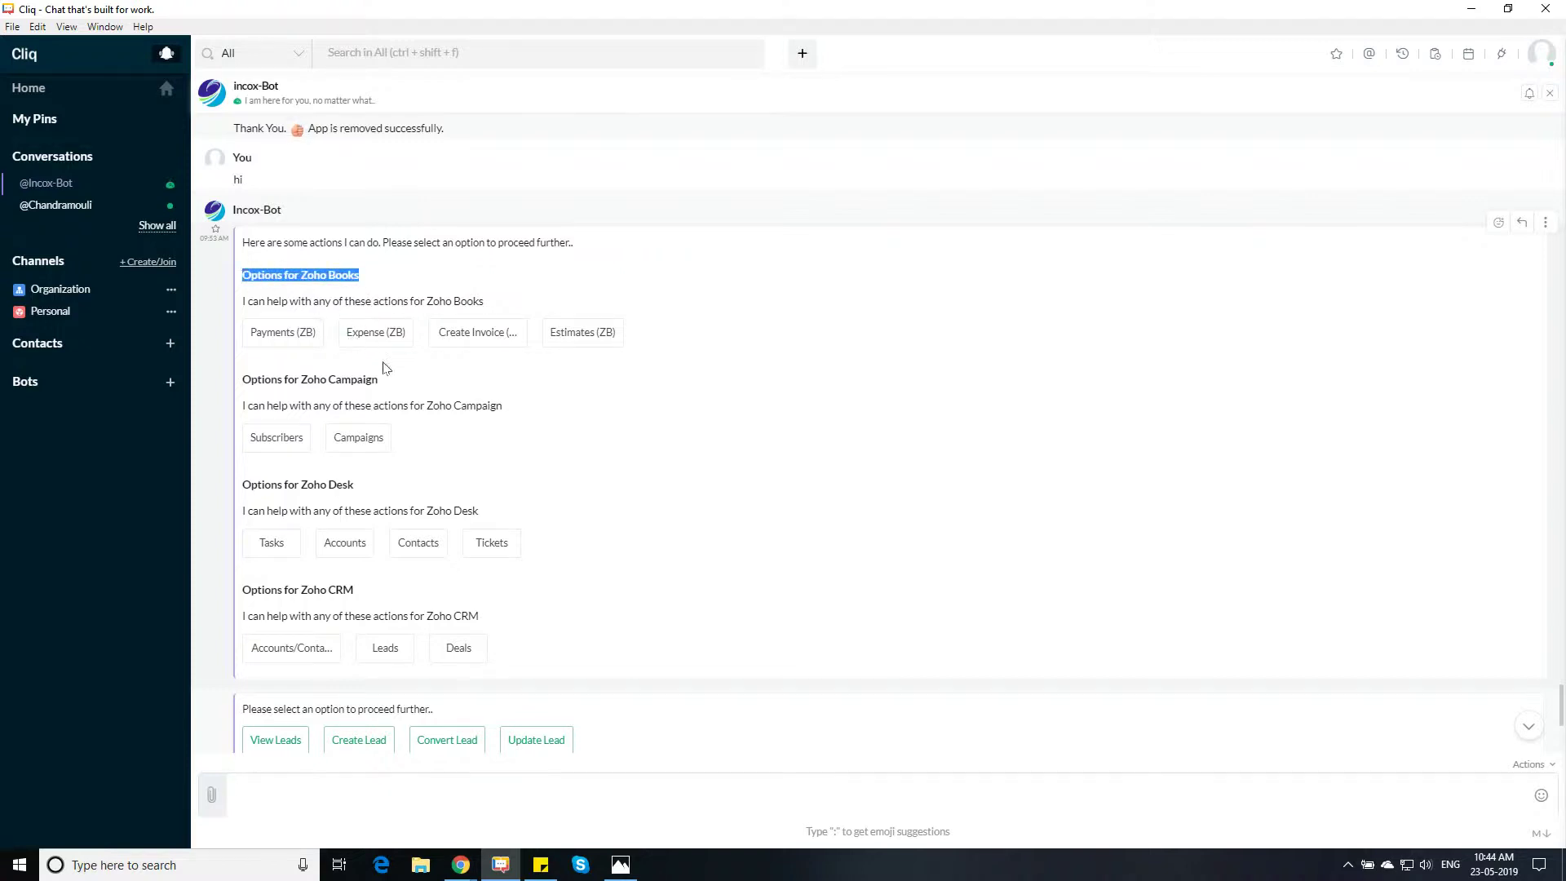
pyautogui.moveTo(380, 380); pyautogui.dragTo(277, 379)
pyautogui.moveTo(357, 486); pyautogui.dragTo(250, 487)
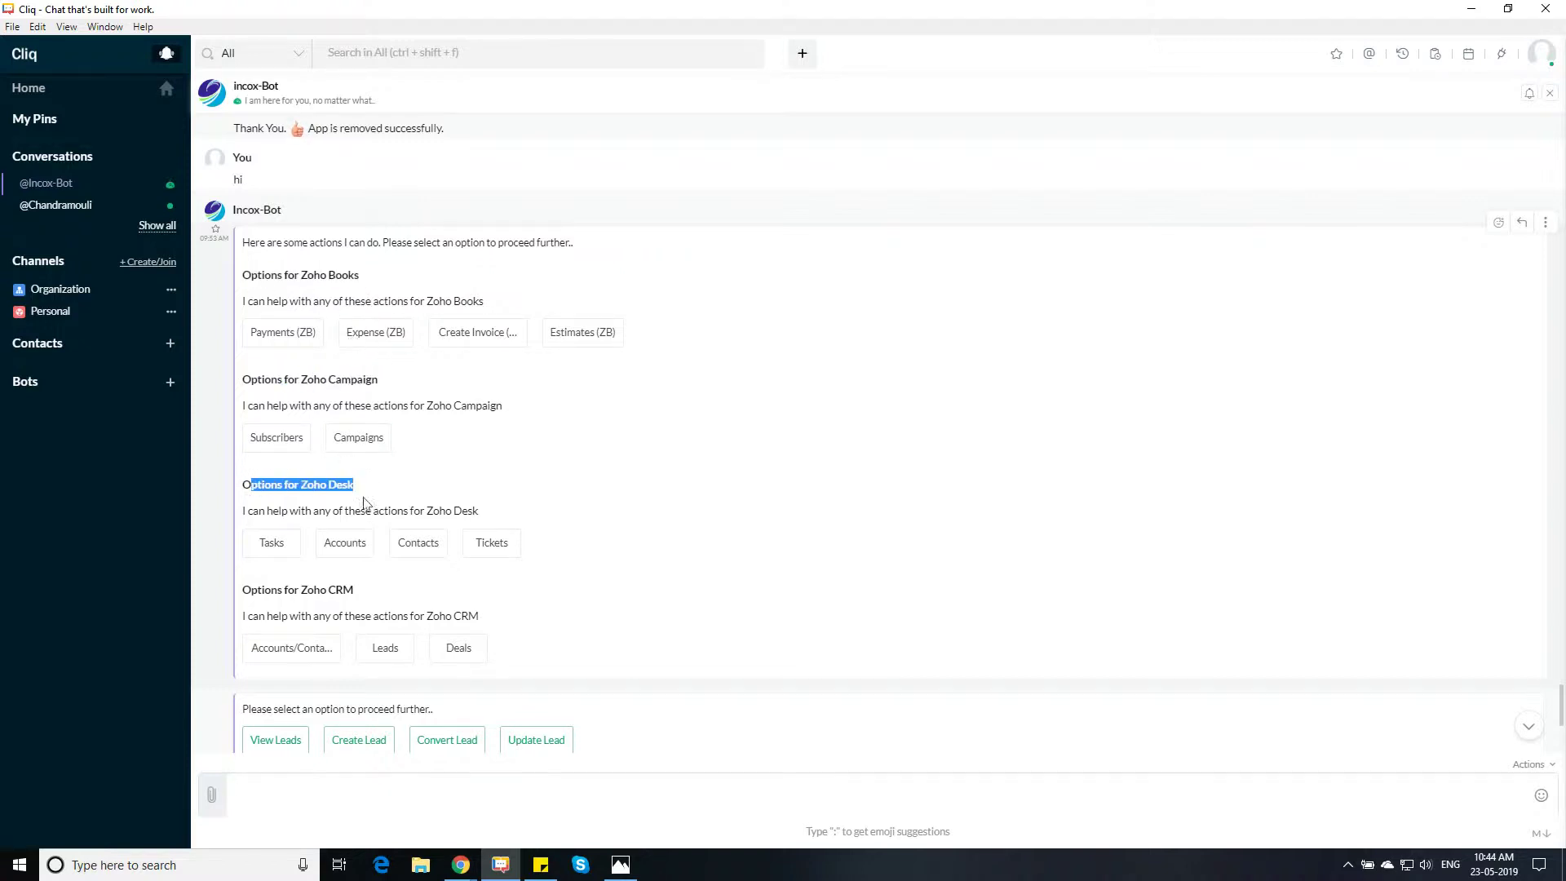
pyautogui.scroll(-2, 381, 507)
pyautogui.moveTo(362, 444); pyautogui.dragTo(283, 443)
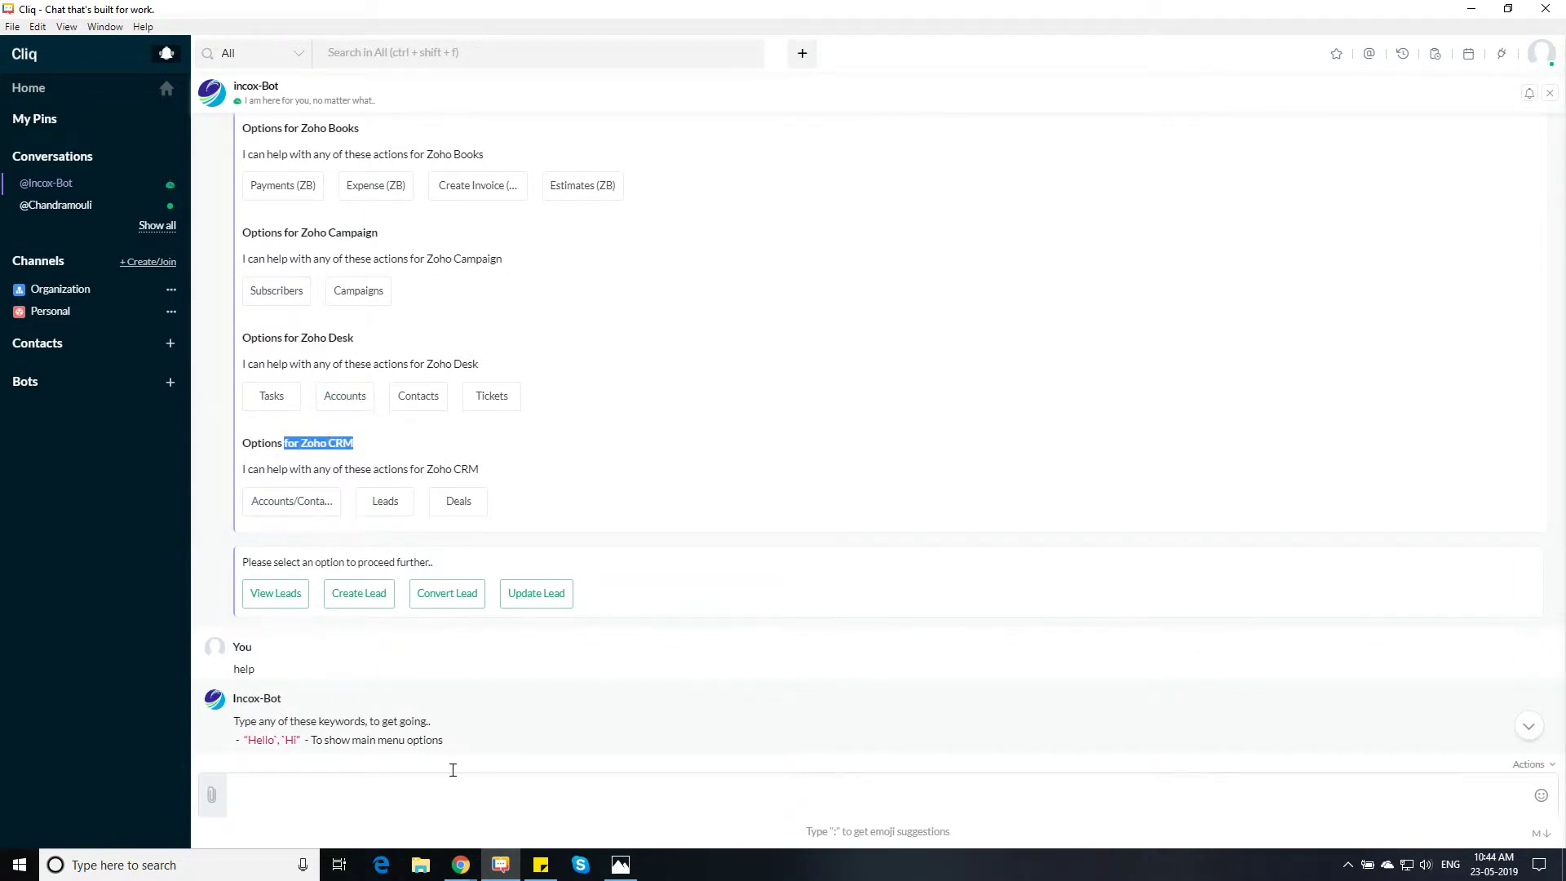
# Send 'zoho crm' to Incox-Bot and choose Leads to list lead actions
pyautogui.click(437, 789)
pyautogui.write('zoho crm')
pyautogui.press('Return')
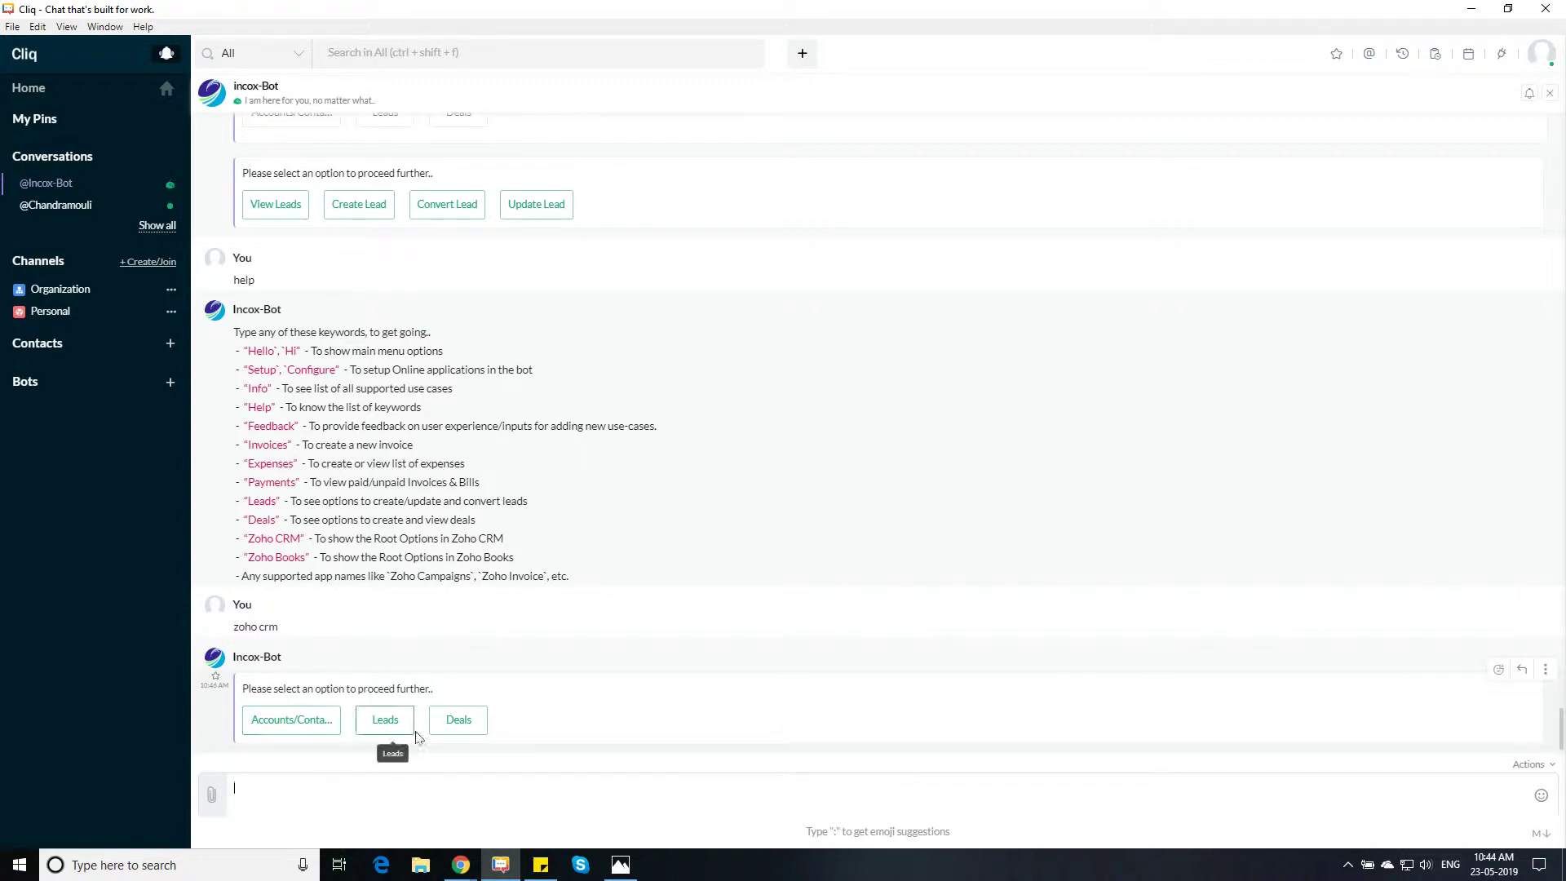
pyautogui.click(385, 724)
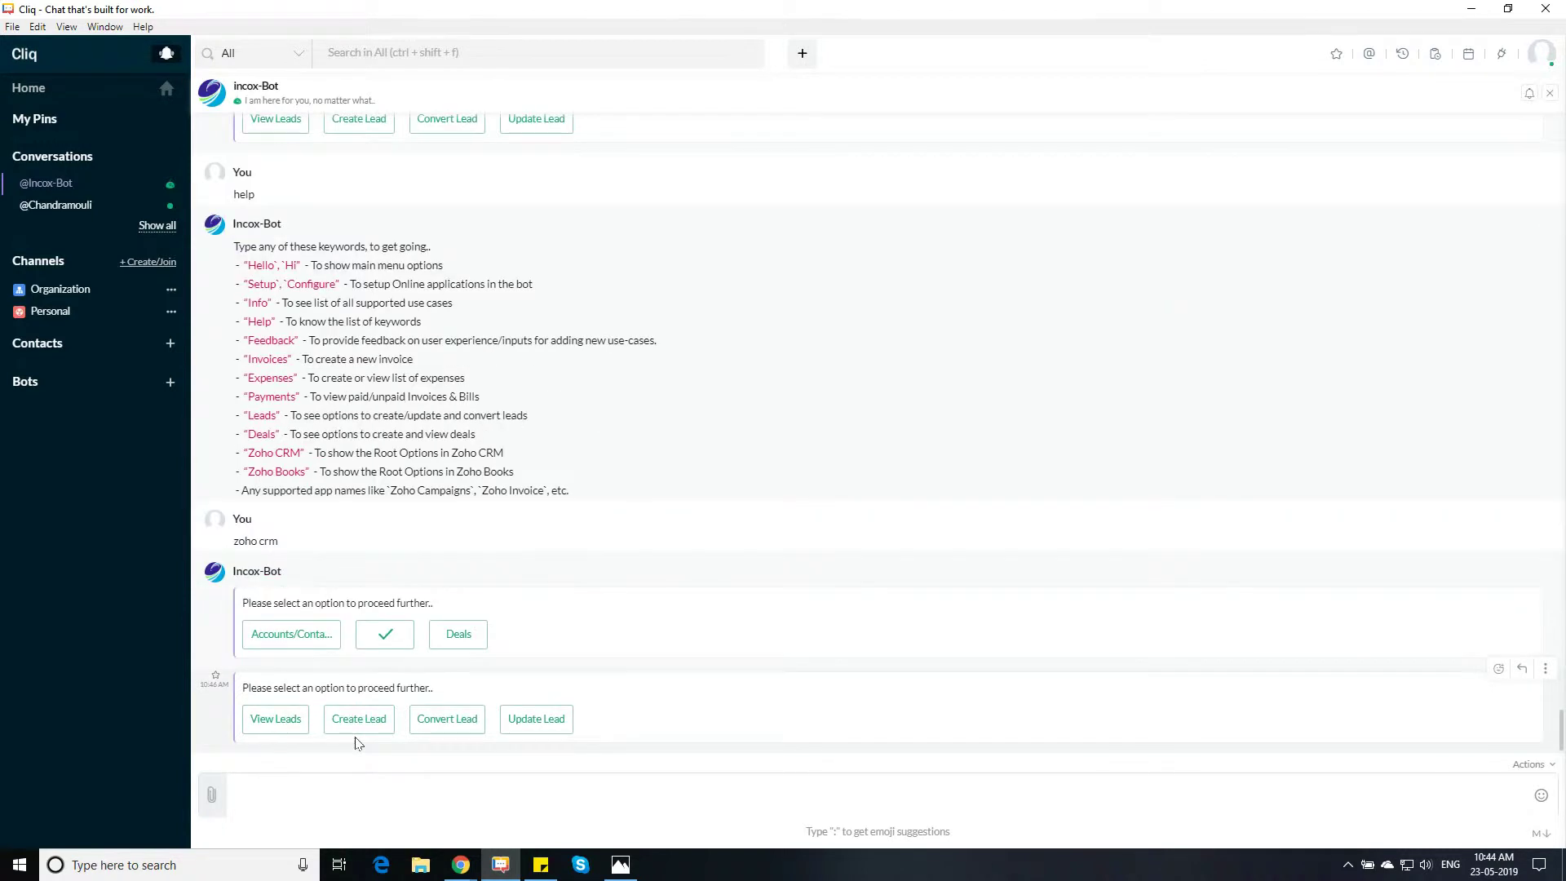
# Start a new lead and enter the lead's first name, last name and e-mail address
pyautogui.click(365, 721)
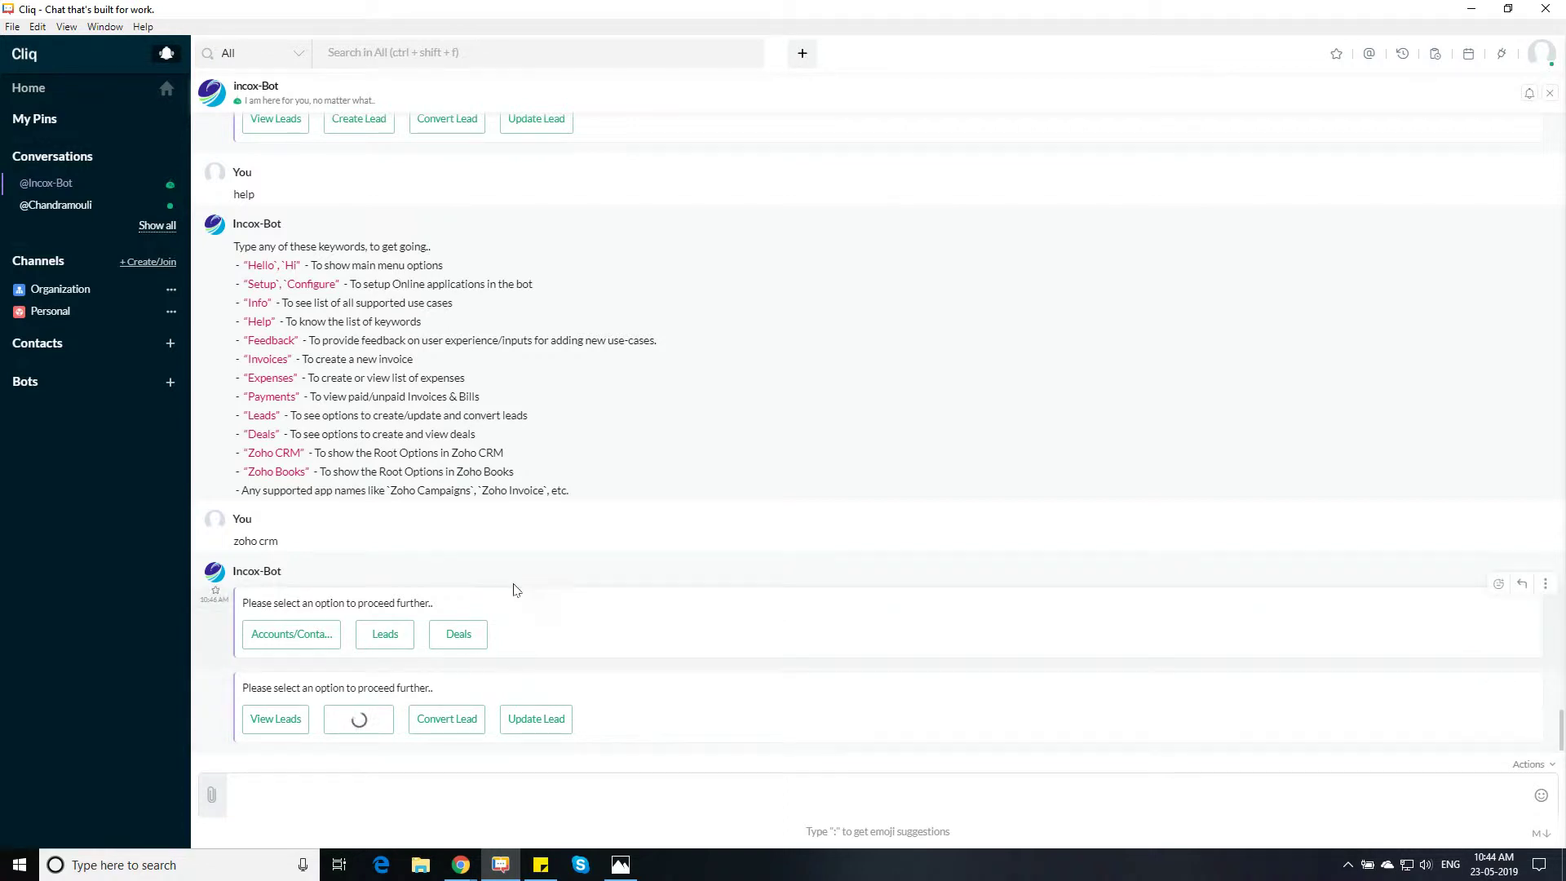
pyautogui.press('Tab')
pyautogui.press('Tab')
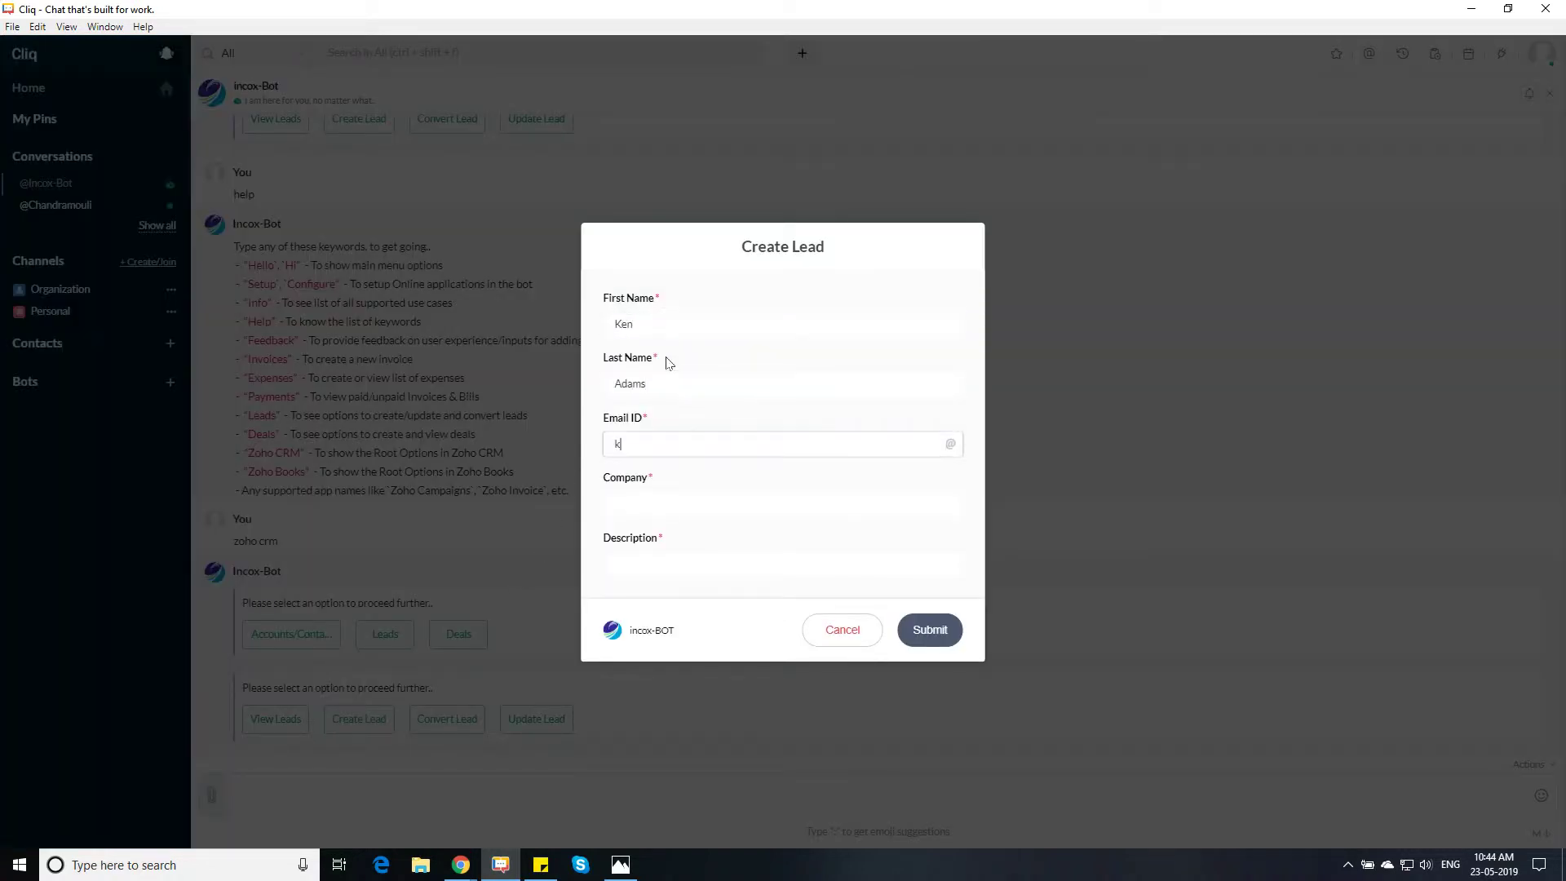
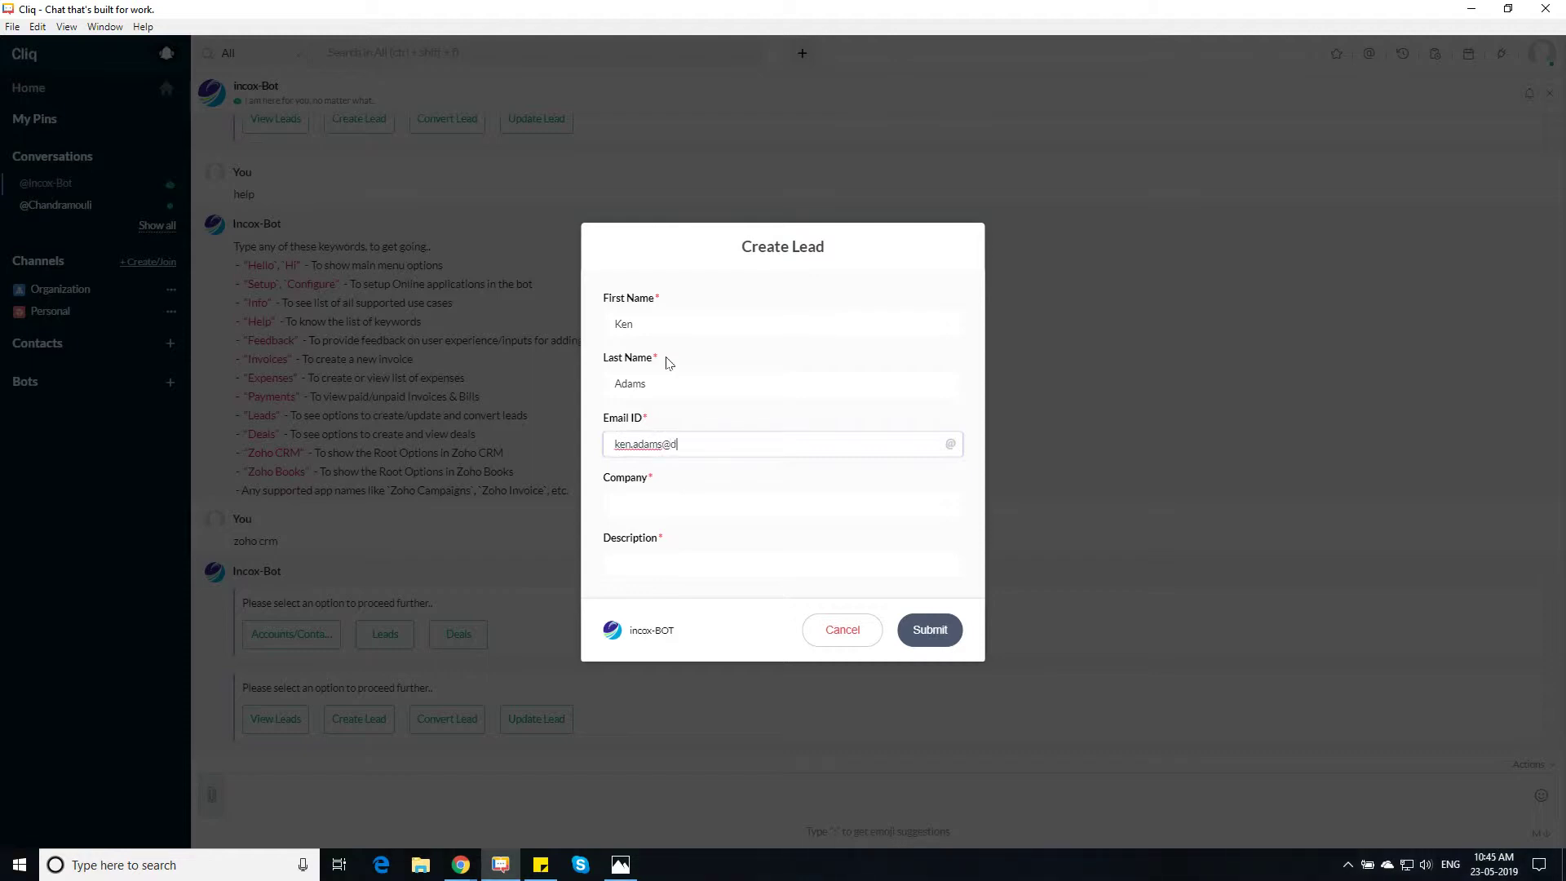
# Enter company 'd2g Indistries' and description 'Lead from Legal Conference' in the lead form
pyautogui.press('Tab')
pyautogui.write('d2g Indis')
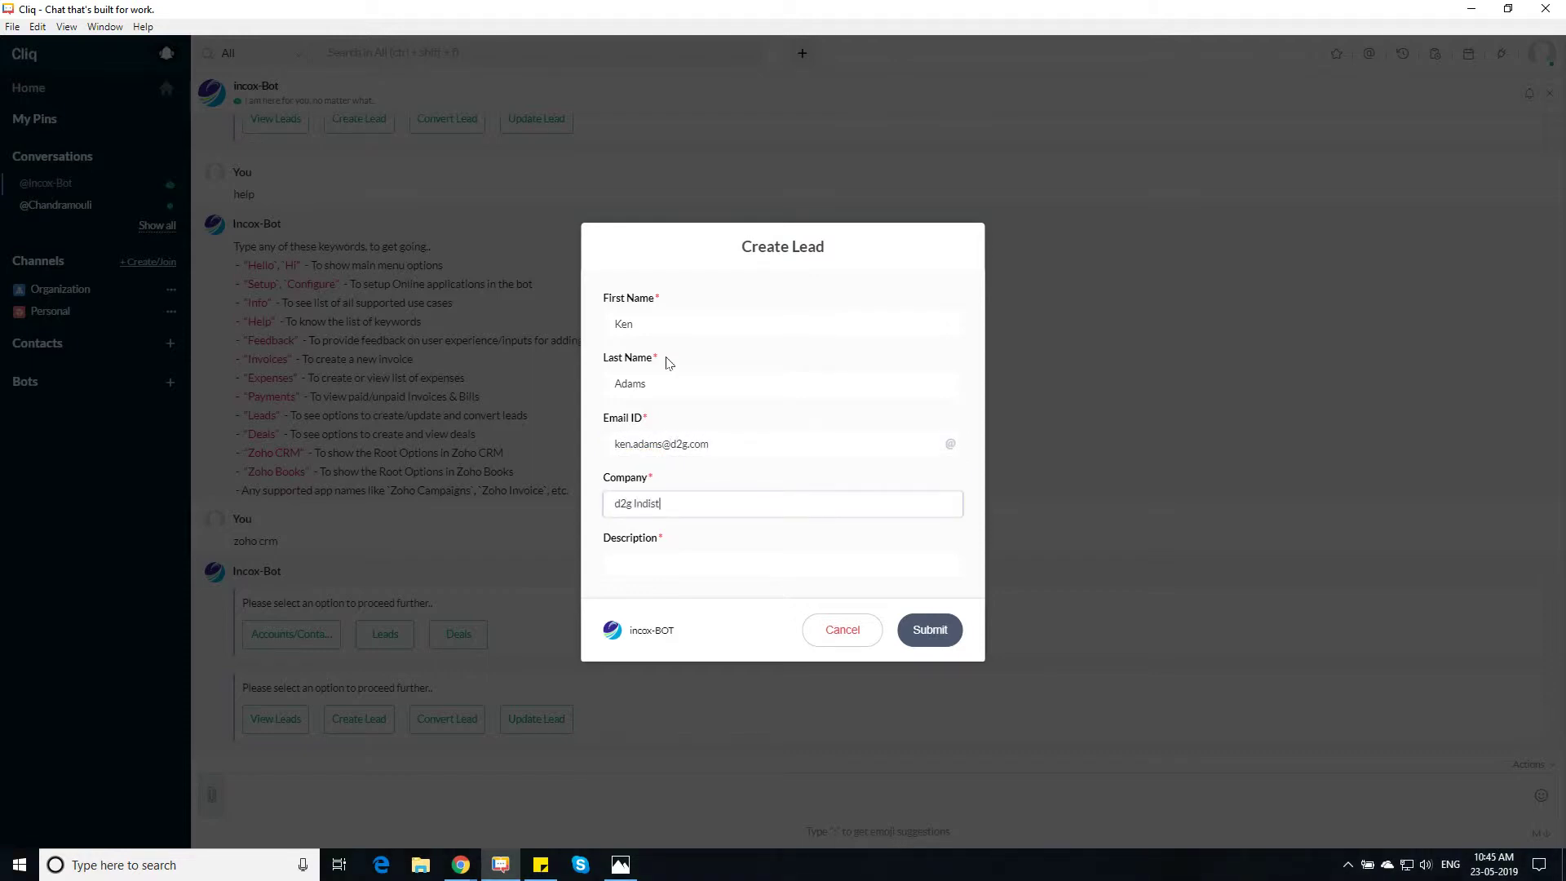
pyautogui.write('tries')
pyautogui.press('Tab')
pyautogui.write('Lead form')
pyautogui.press('BackSpace')
pyautogui.press('BackSpace')
pyautogui.write('rom Trade')
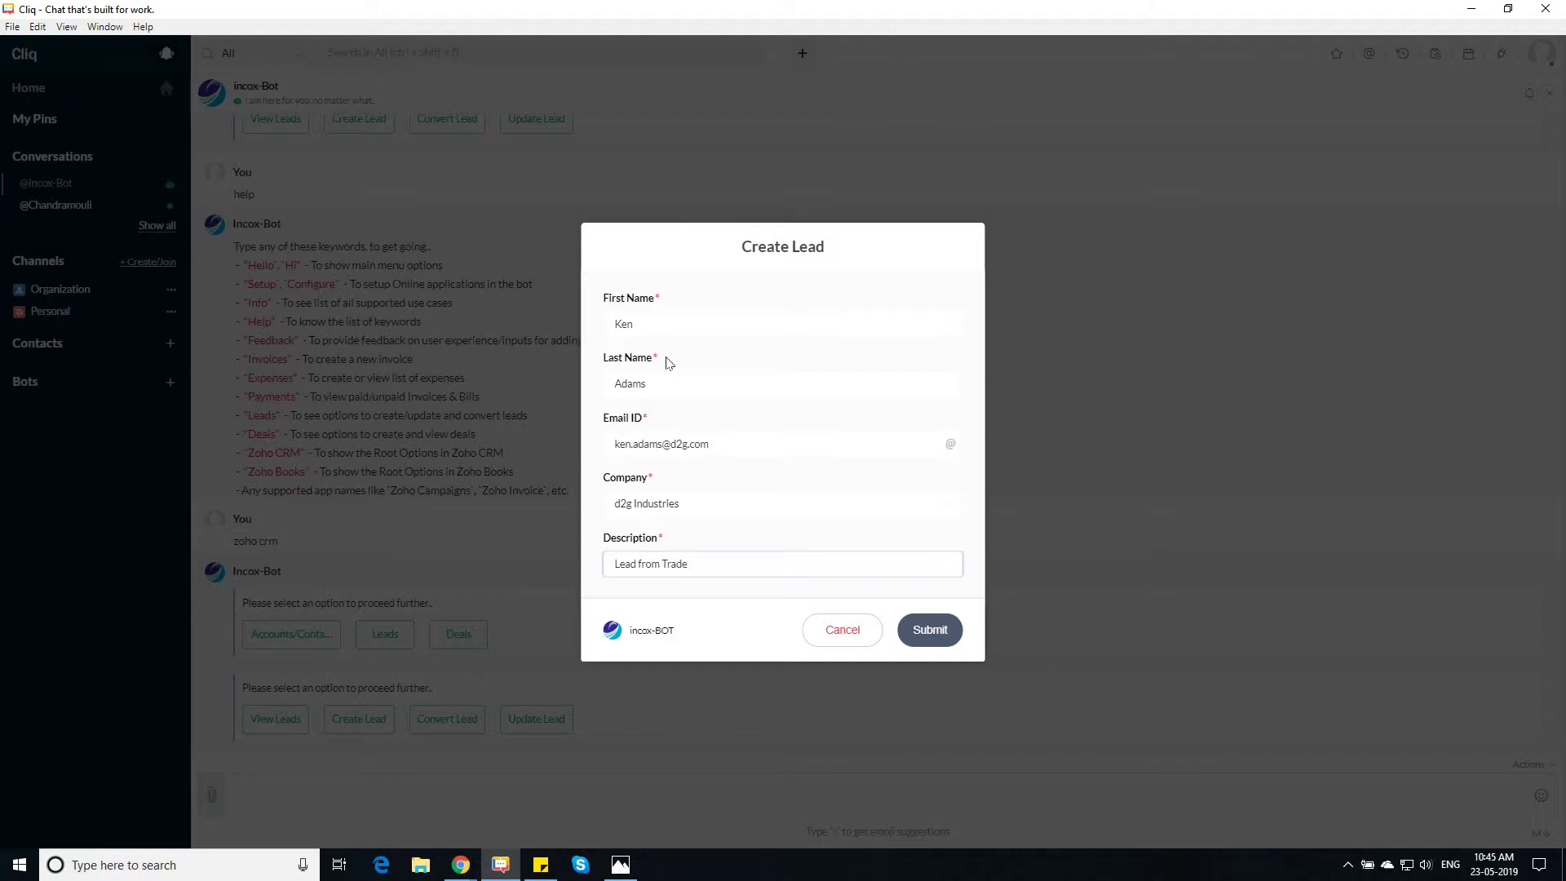
pyautogui.press('BackSpace')
pyautogui.press('BackSpace')
pyautogui.press('BackSpace')
pyautogui.press('BackSpace')
pyautogui.write('Legal Conference')
# Submit the Create Lead form to add the lead to Zoho CRM
pyautogui.click(931, 628)
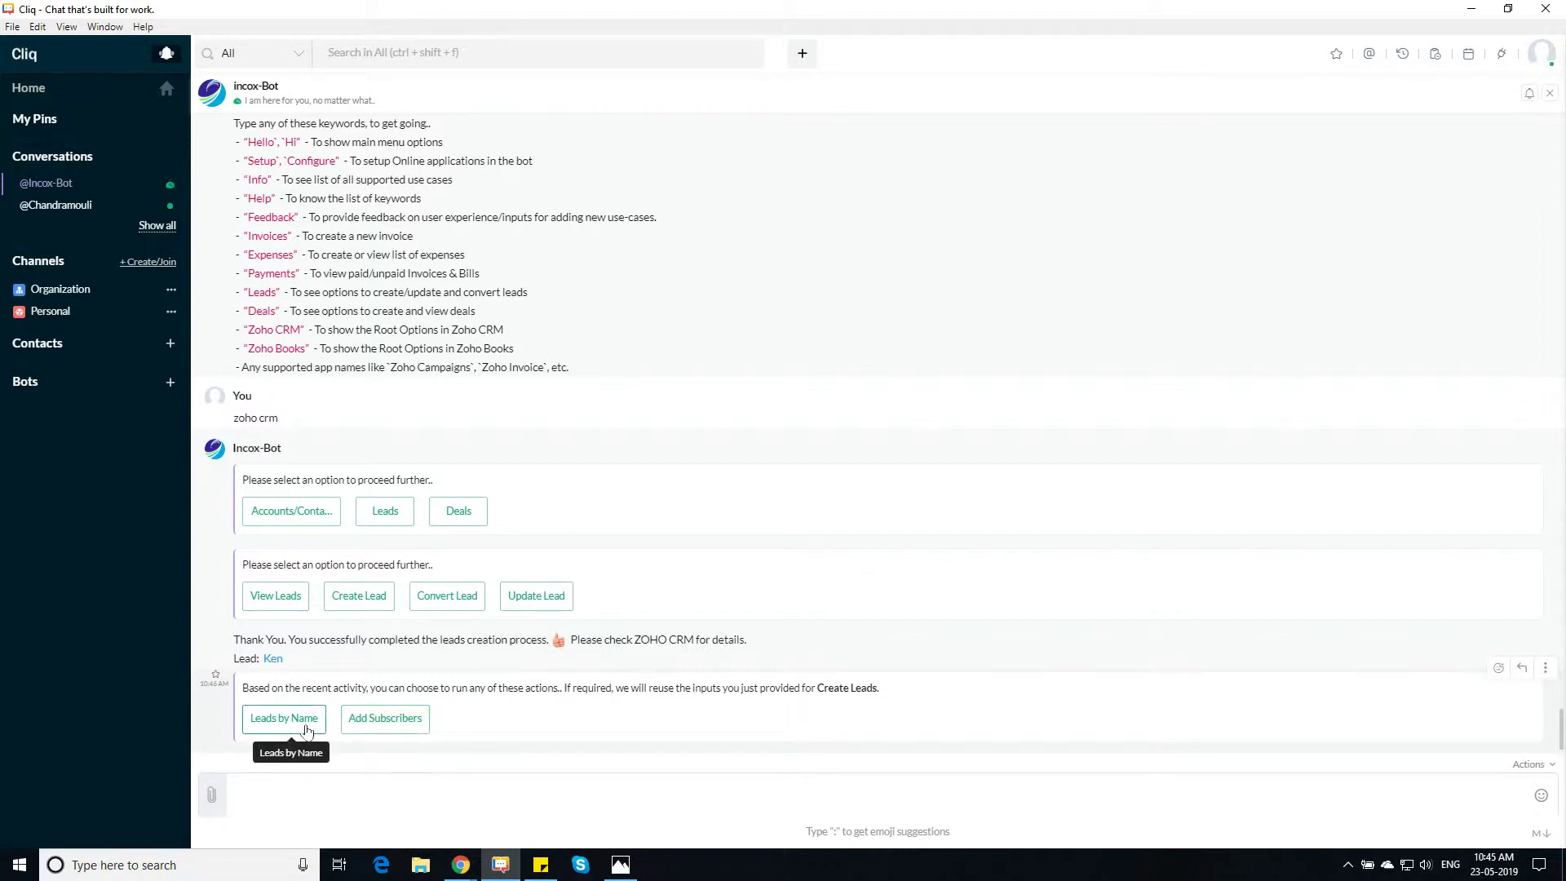
# Subscribe the new lead to the Latest in Legal Newsletter mailing list
pyautogui.click(398, 729)
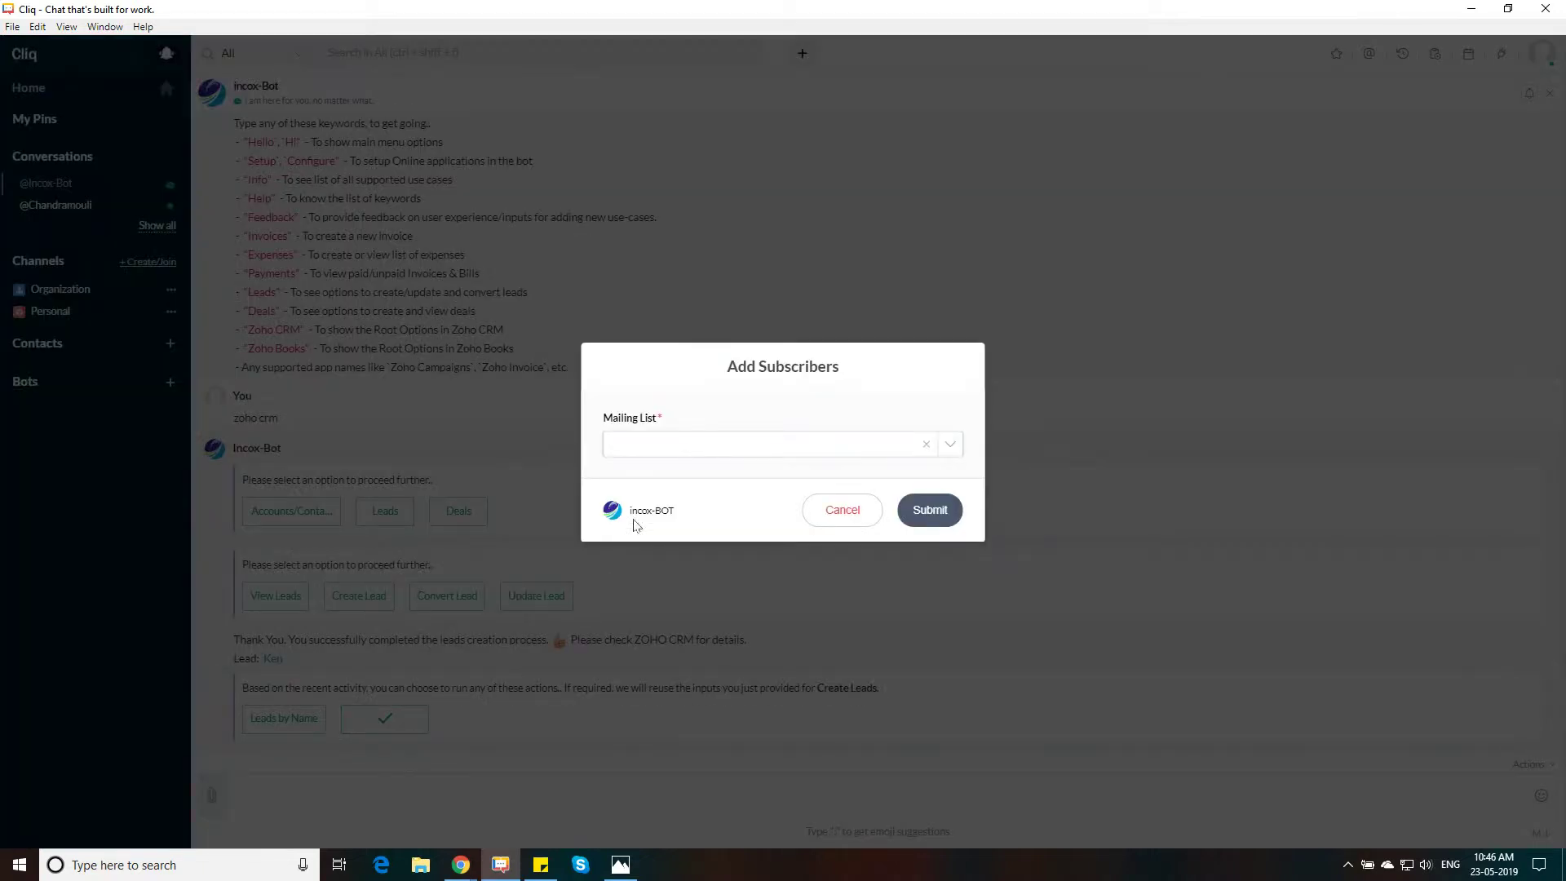
pyautogui.click(674, 445)
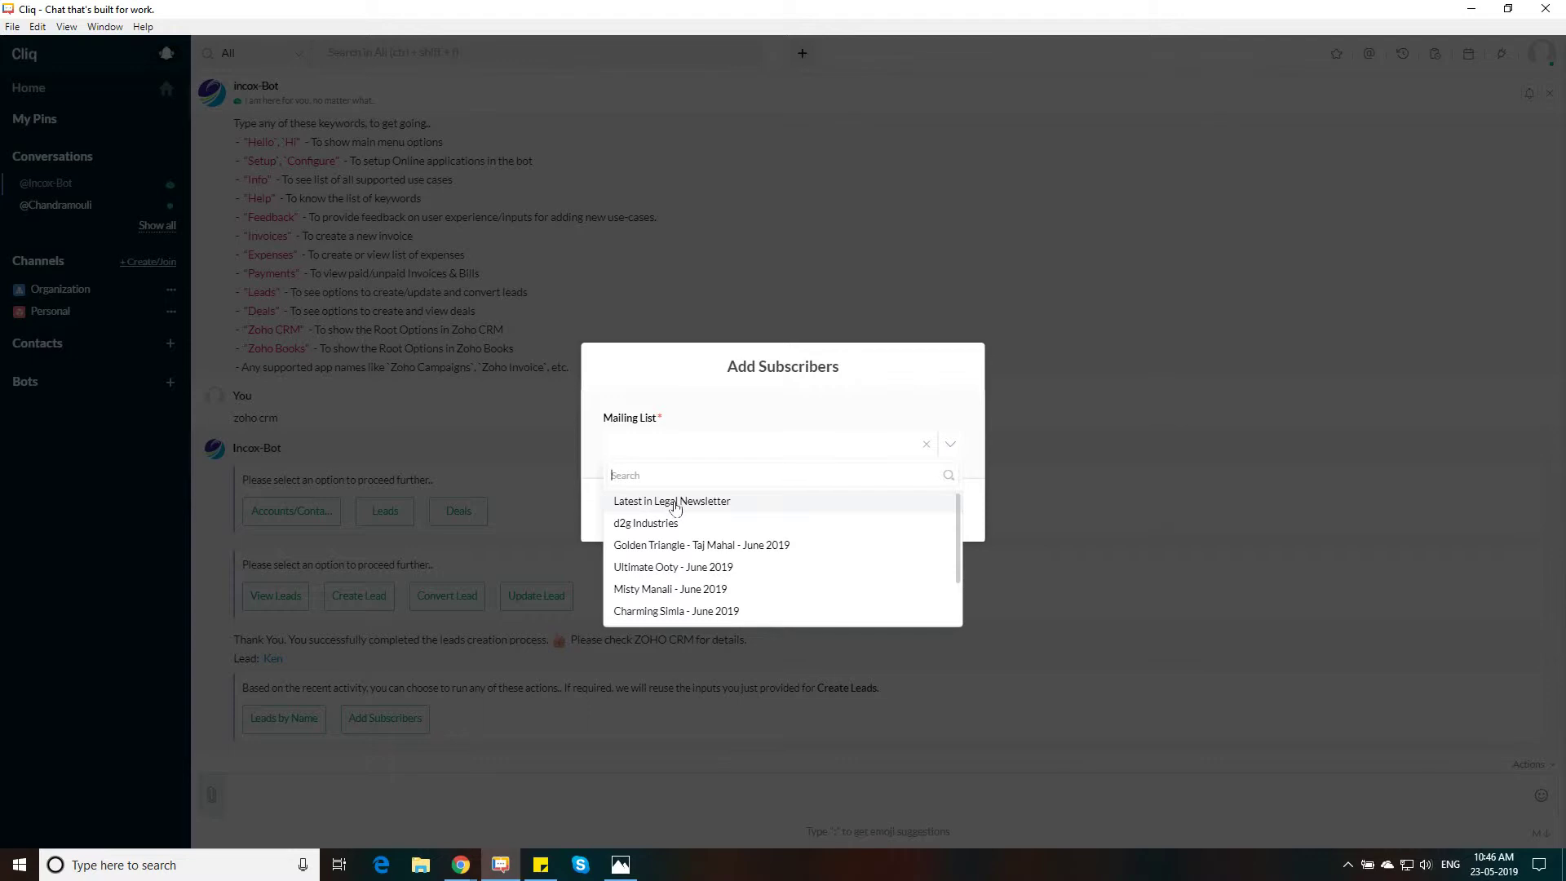
pyautogui.click(688, 506)
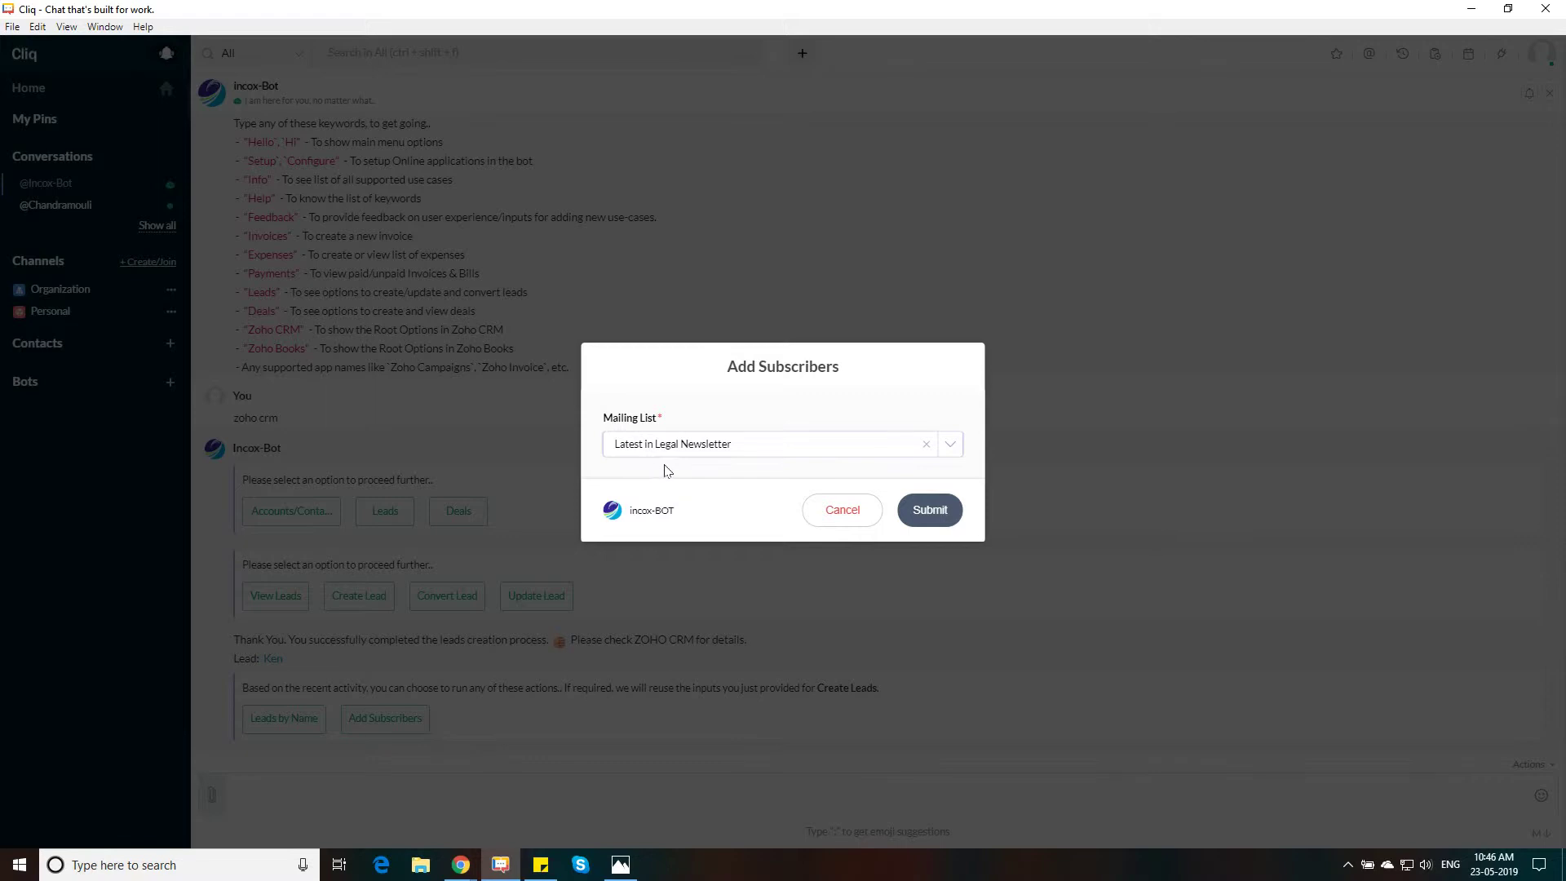
pyautogui.click(930, 512)
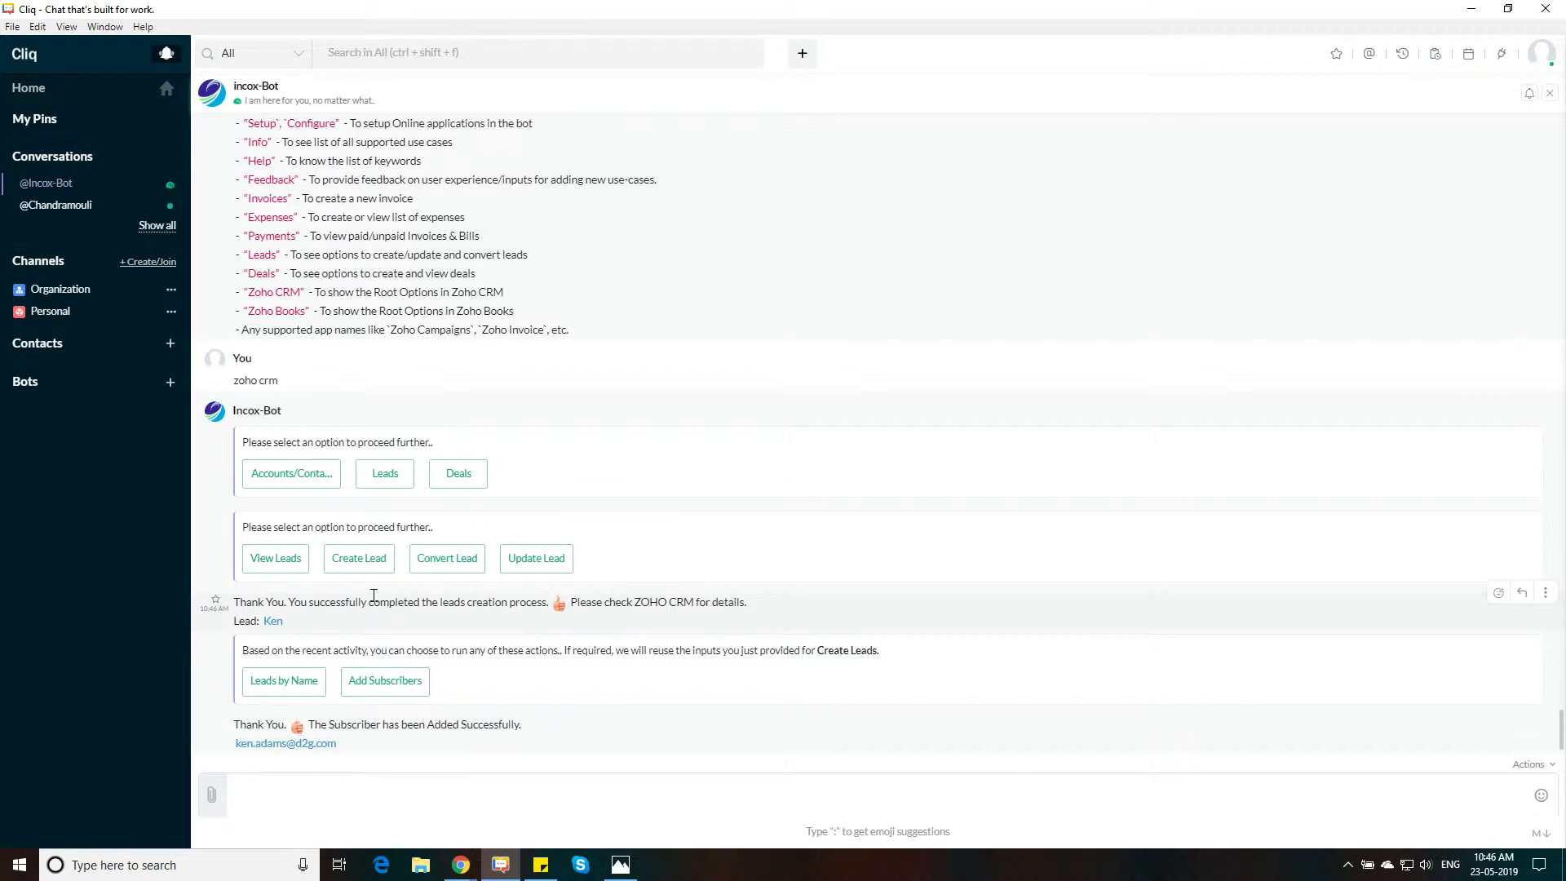
# Start converting the new lead with deal amount 500000 and deal name d2g Industries
pyautogui.click(441, 561)
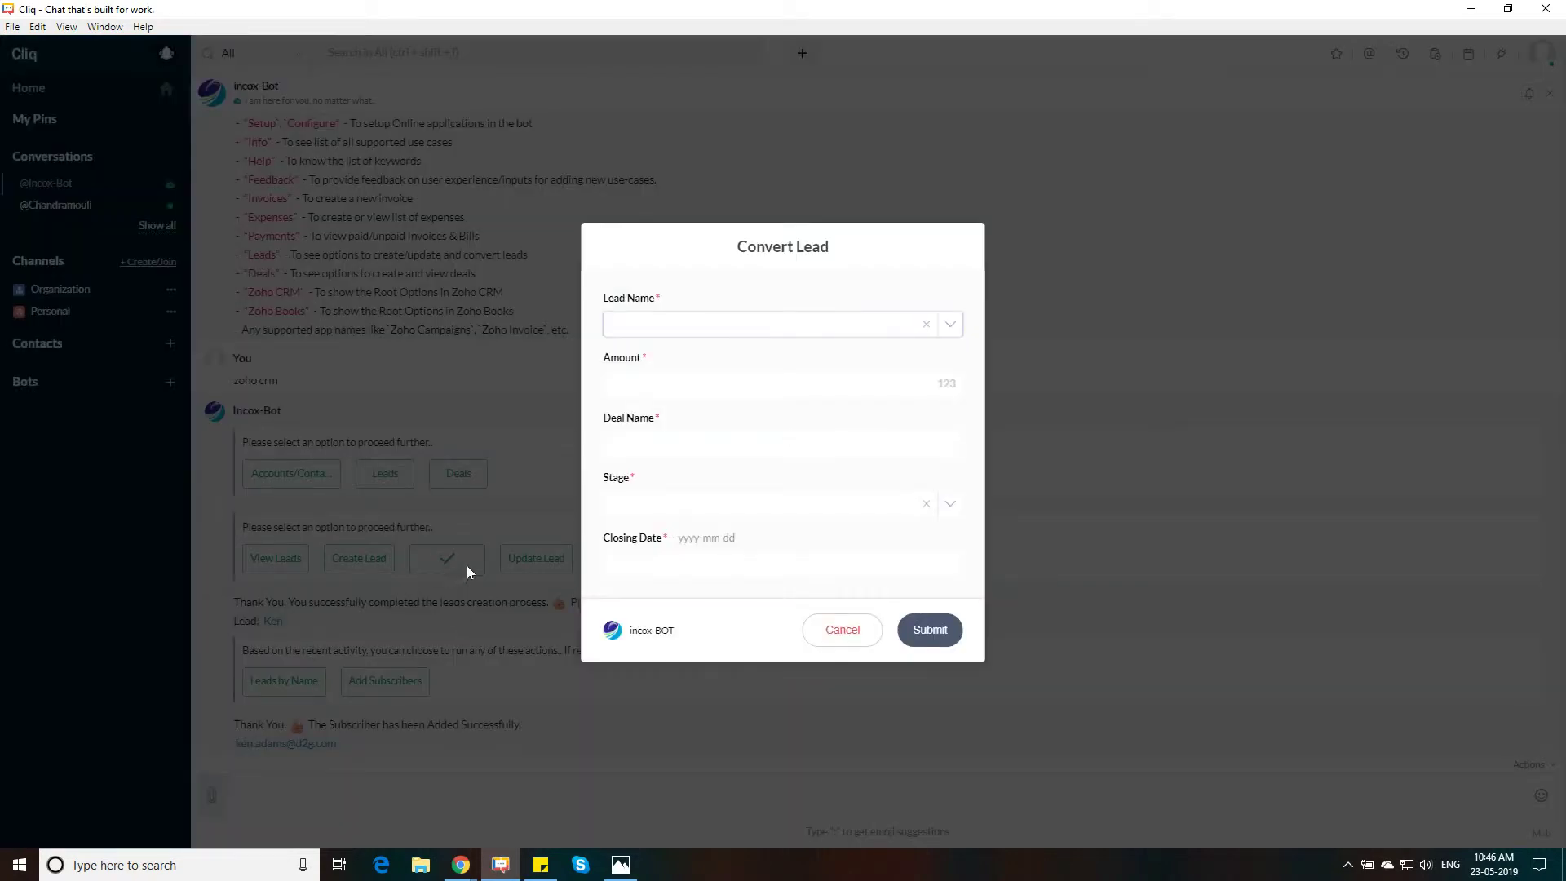
pyautogui.click(660, 330)
pyautogui.click(644, 383)
pyautogui.click(682, 377)
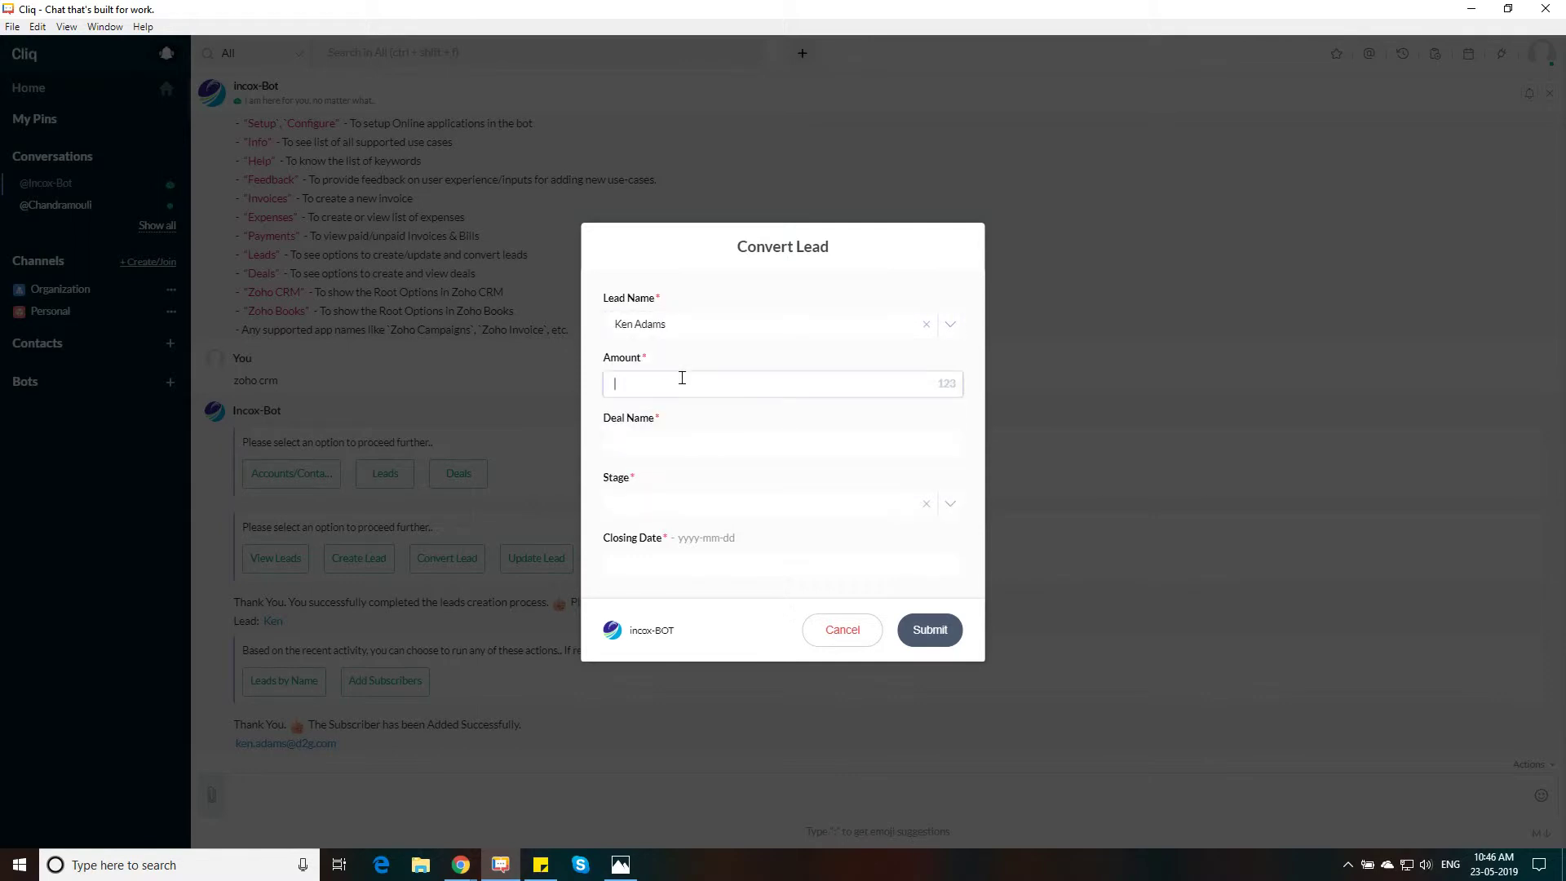
pyautogui.write('500000')
pyautogui.click(624, 445)
pyautogui.write('d2g Industries')
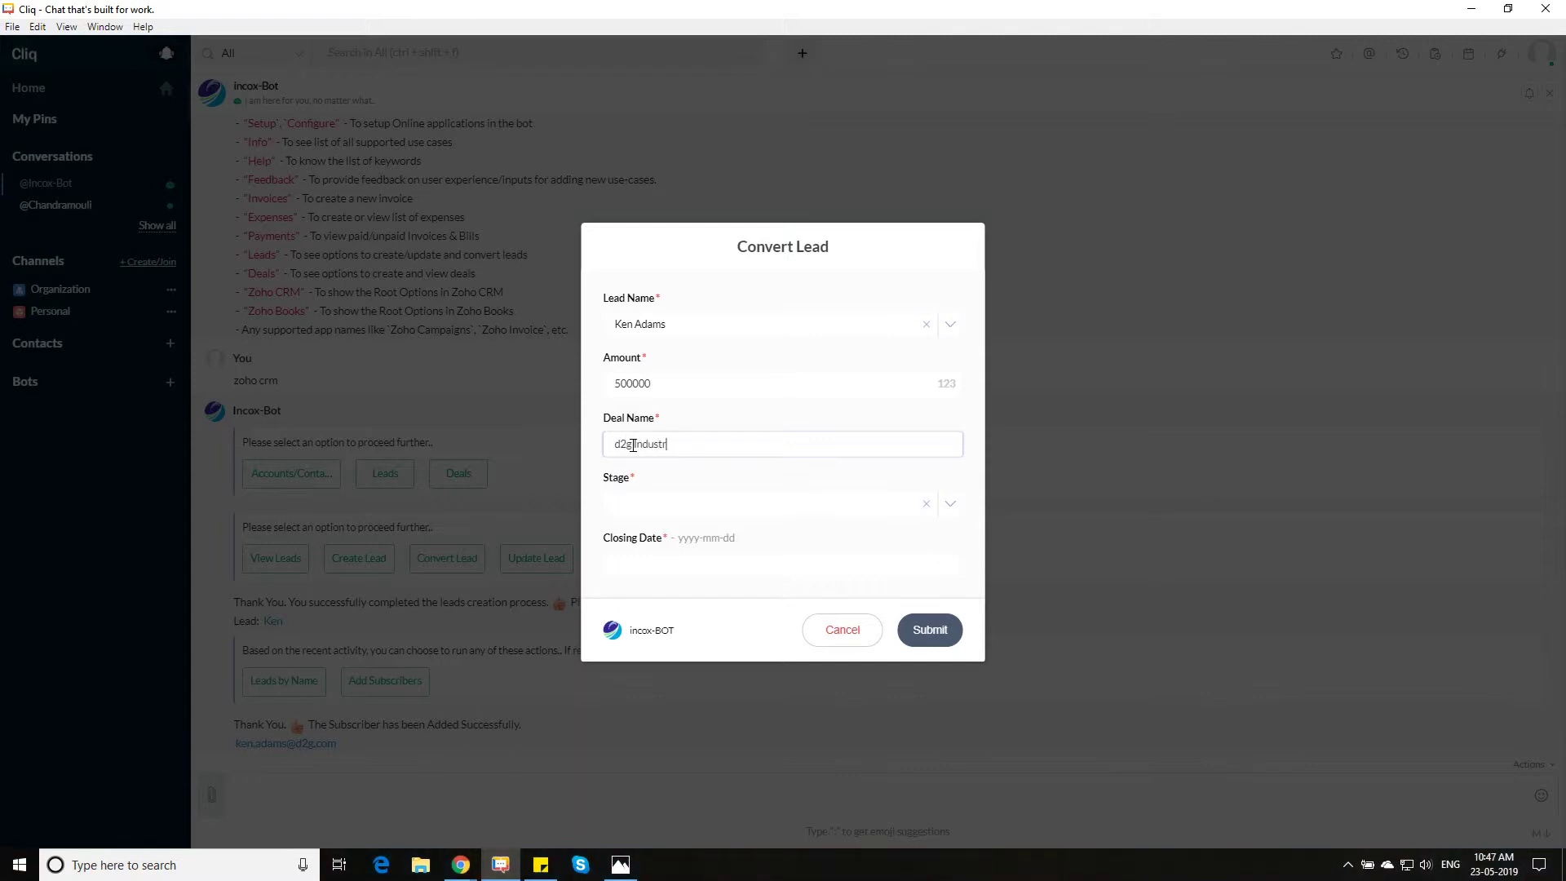
# Set the deal stage to Closed (Won) and closing date 2019-05-23, then submit
pyautogui.press('Tab')
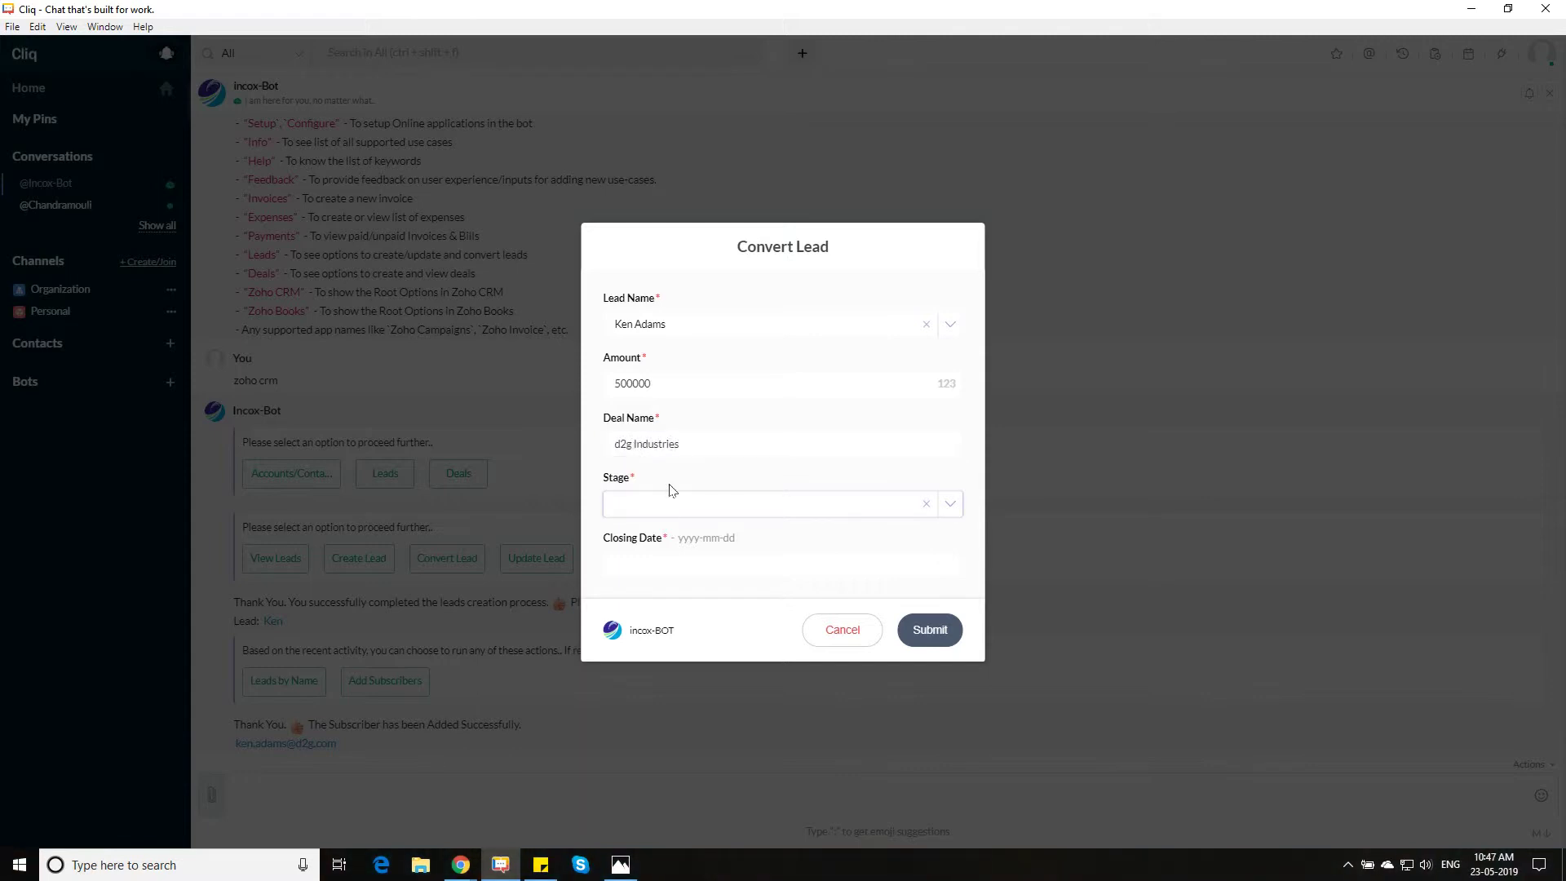
pyautogui.click(663, 506)
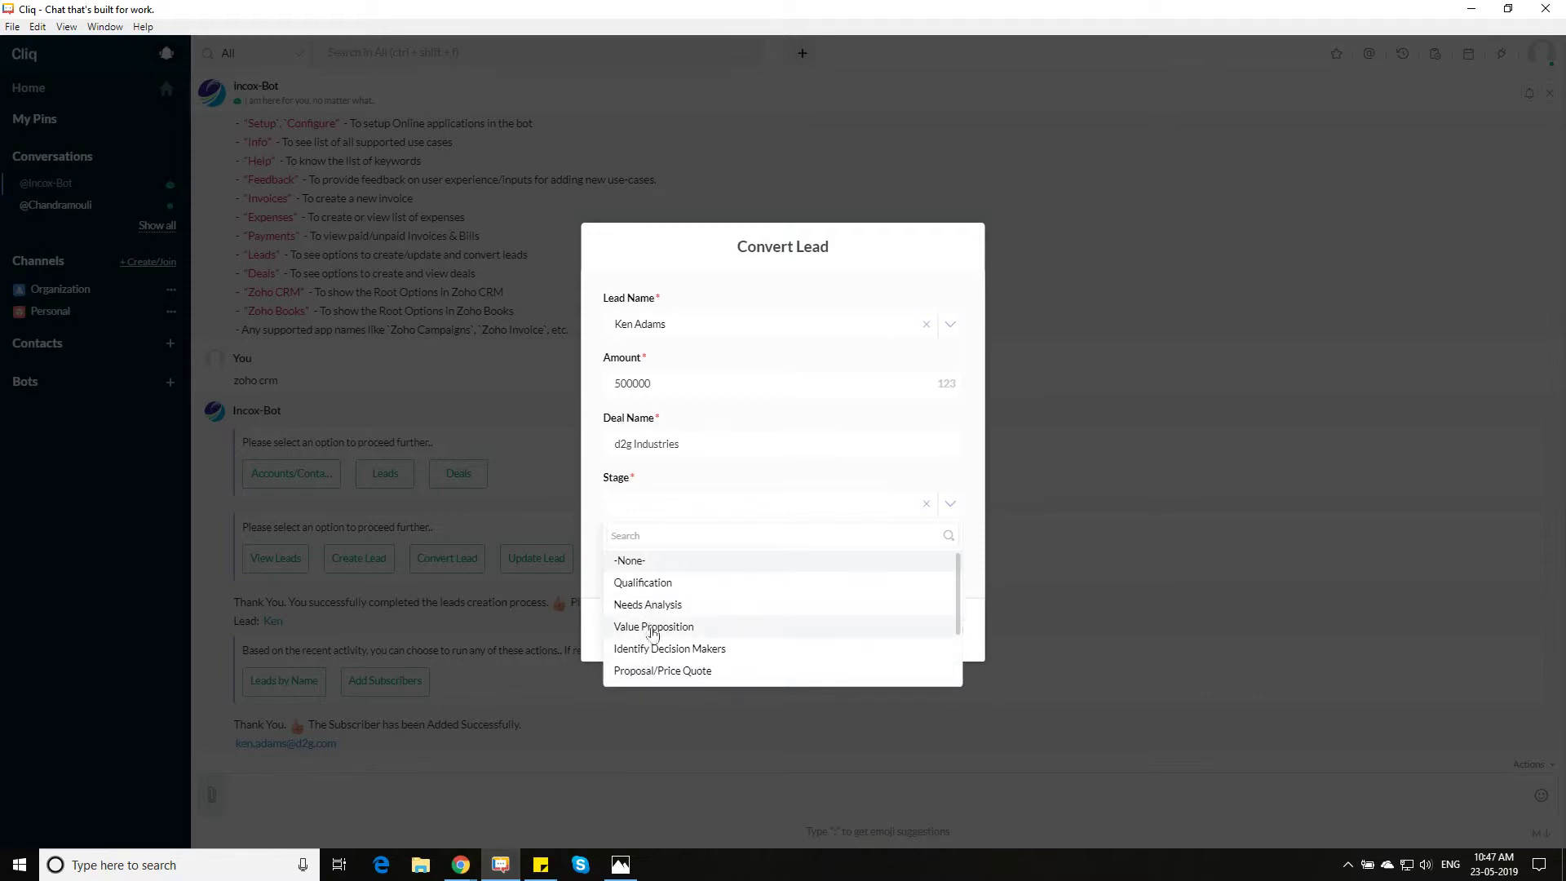
pyautogui.scroll(-2, 652, 626)
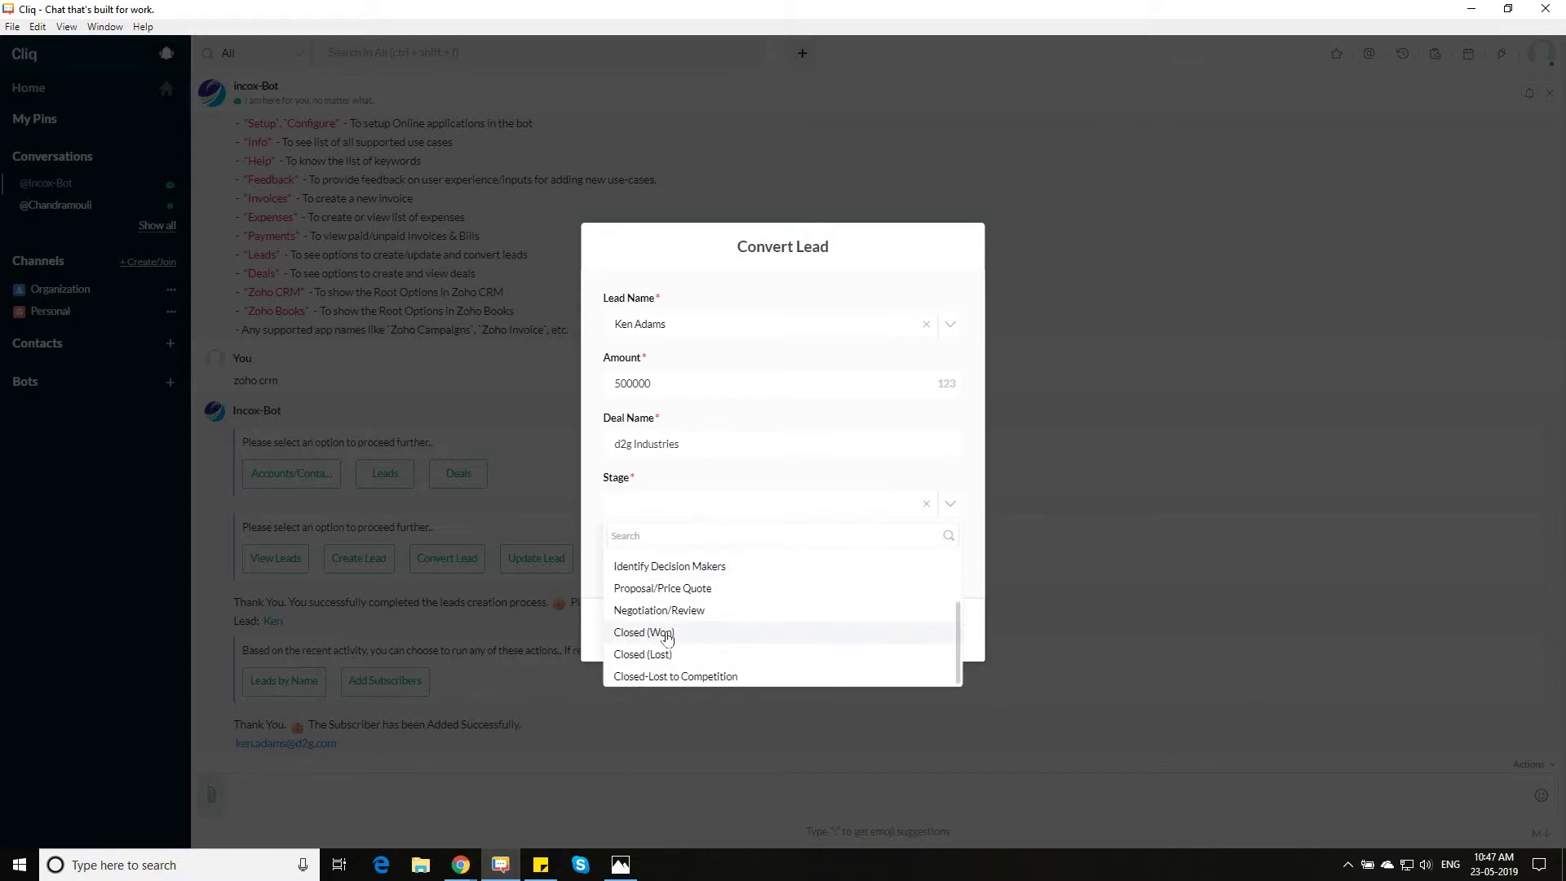
pyautogui.click(666, 633)
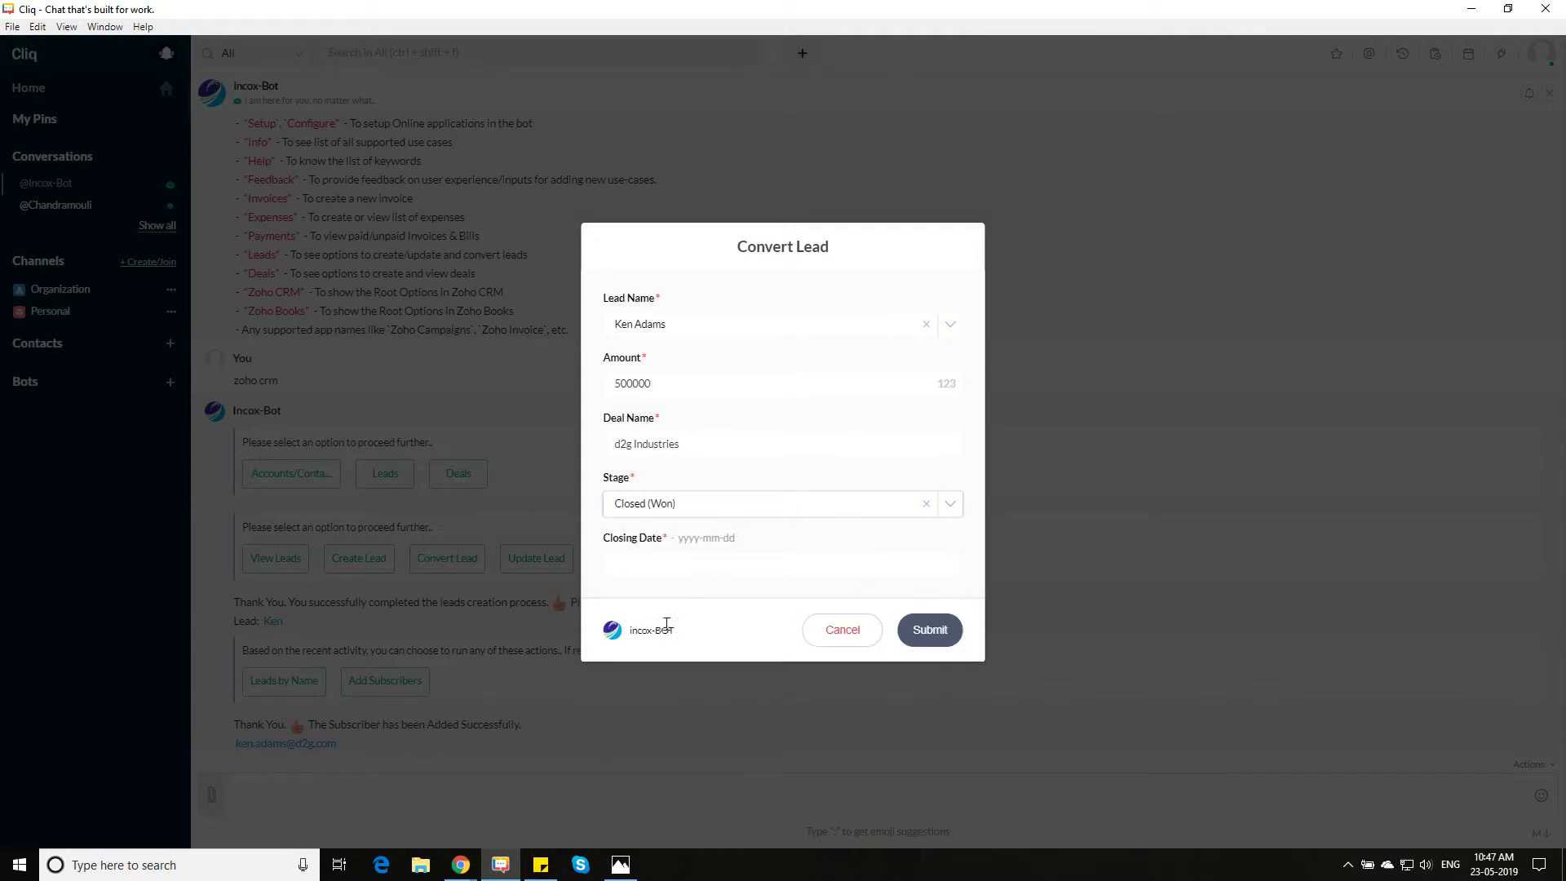
pyautogui.click(679, 565)
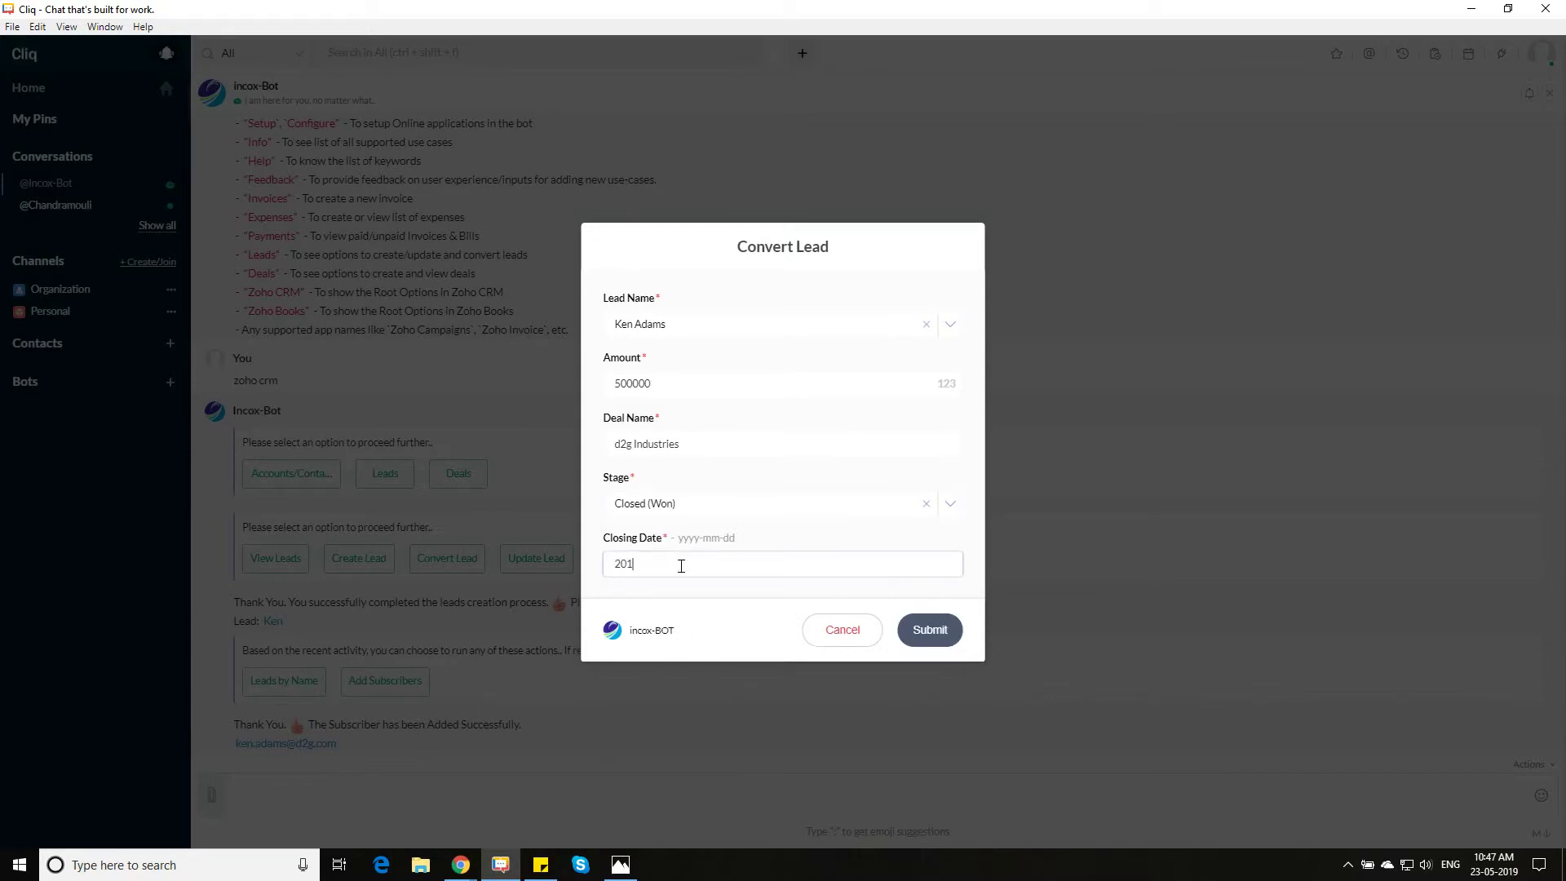
pyautogui.write('2019-05-23')
pyautogui.click(934, 629)
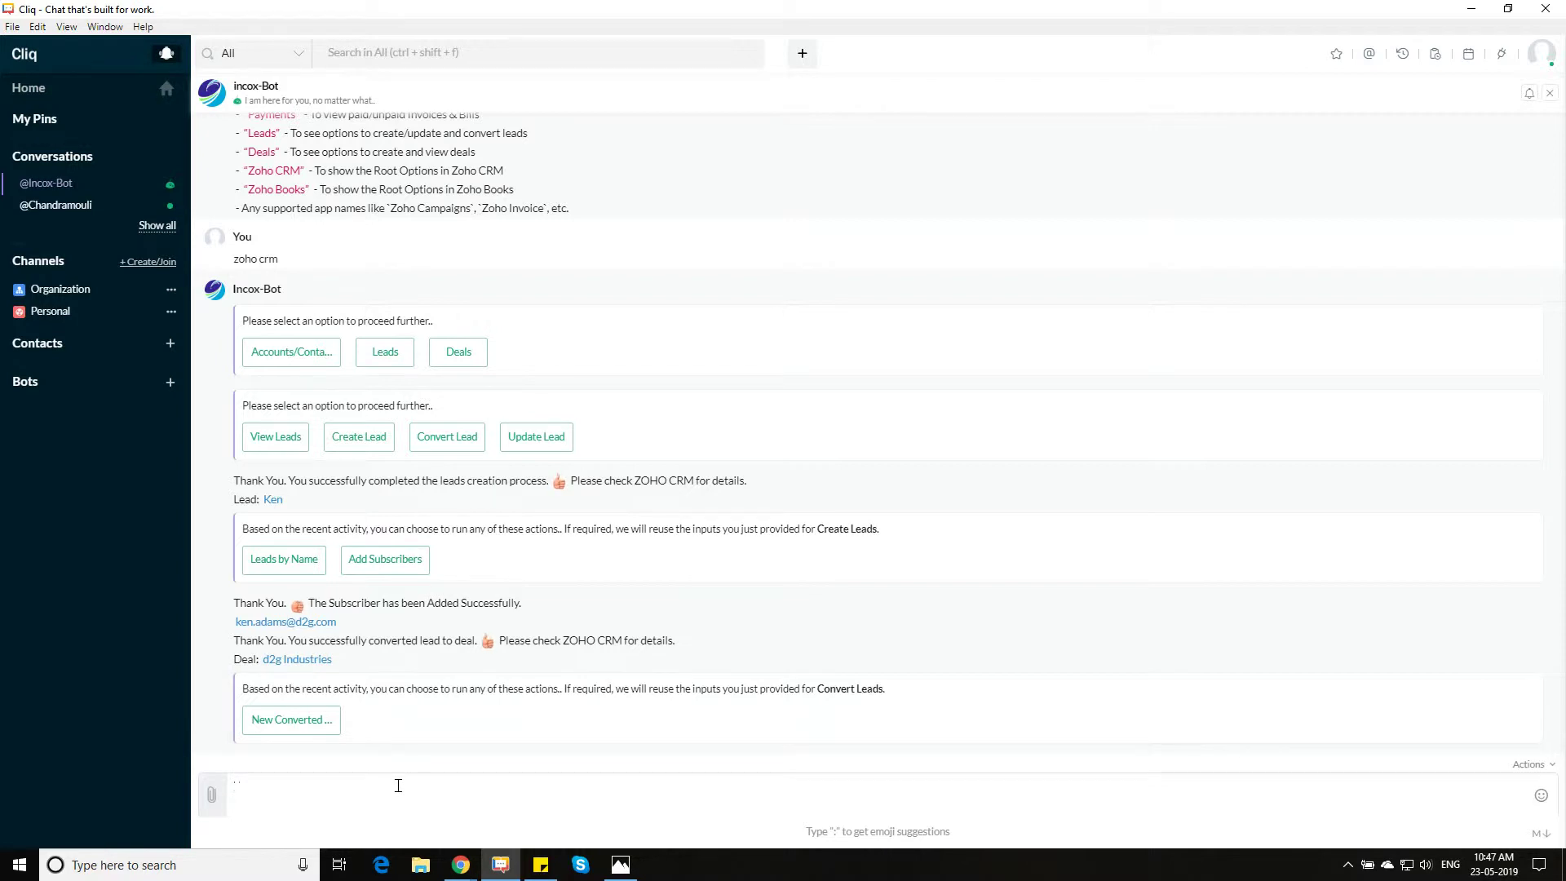
# Ask the bot about Zoho Books and creating an estimate, then choose Estimates (ZB)
pyautogui.press('Return')
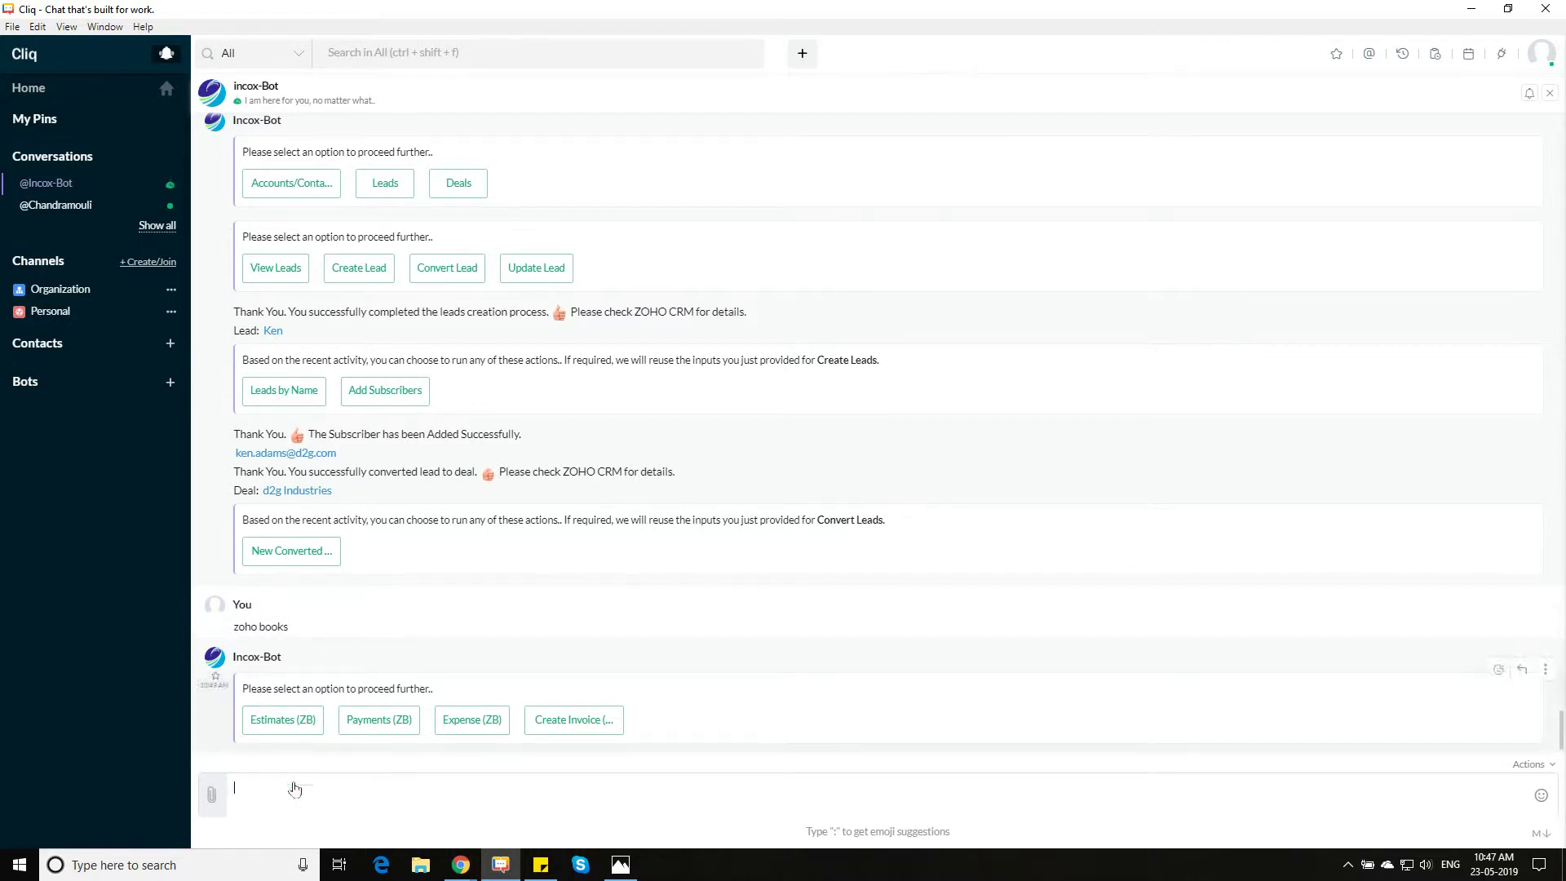
pyautogui.write('i want to create an estimate')
pyautogui.press('Return')
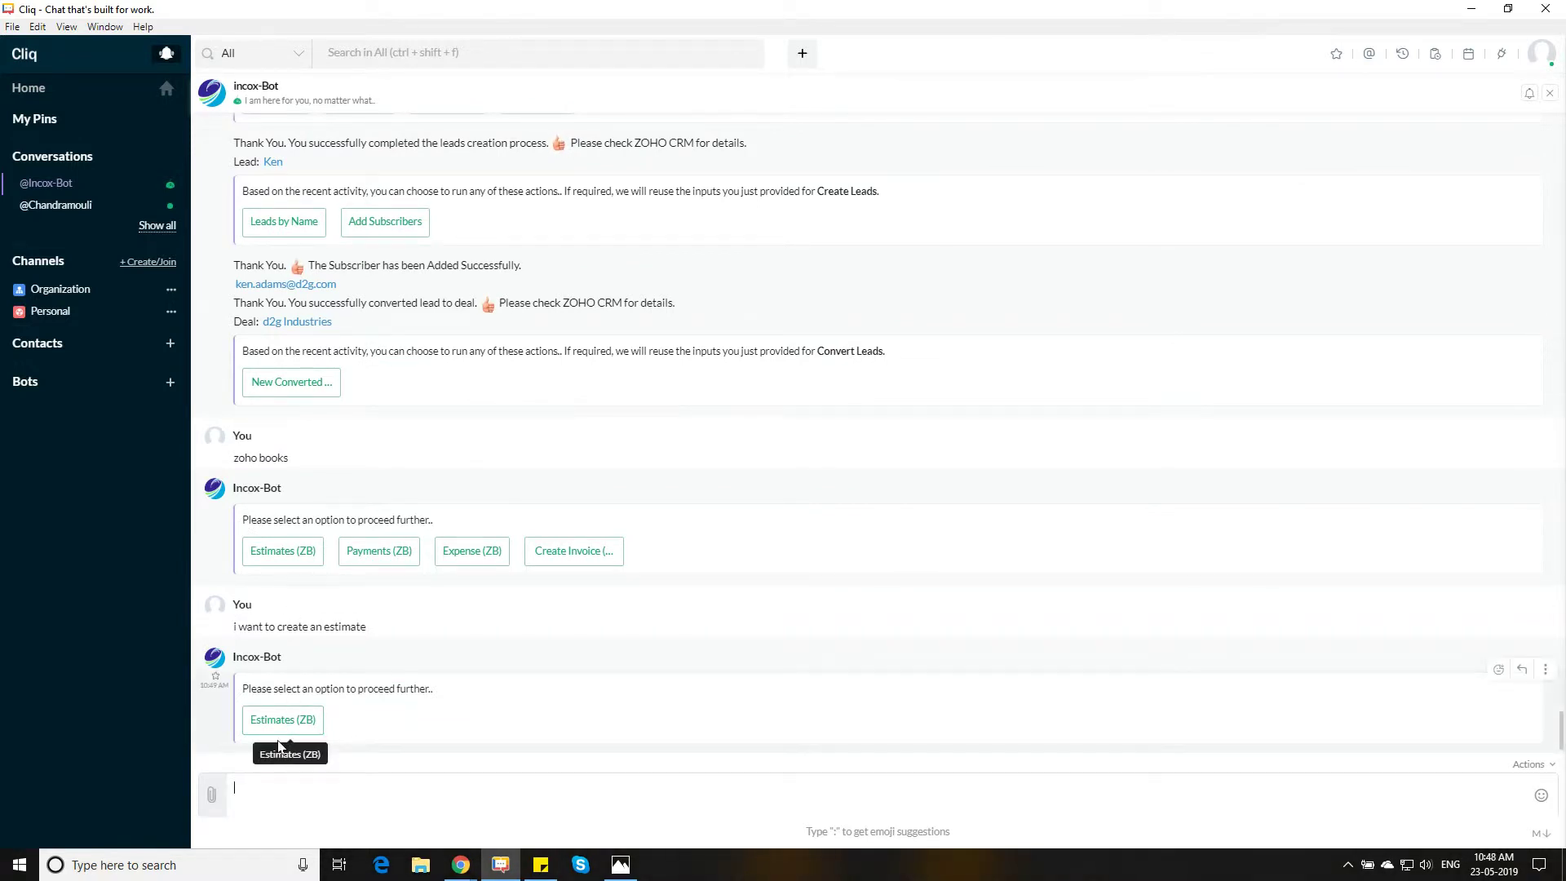
pyautogui.click(276, 728)
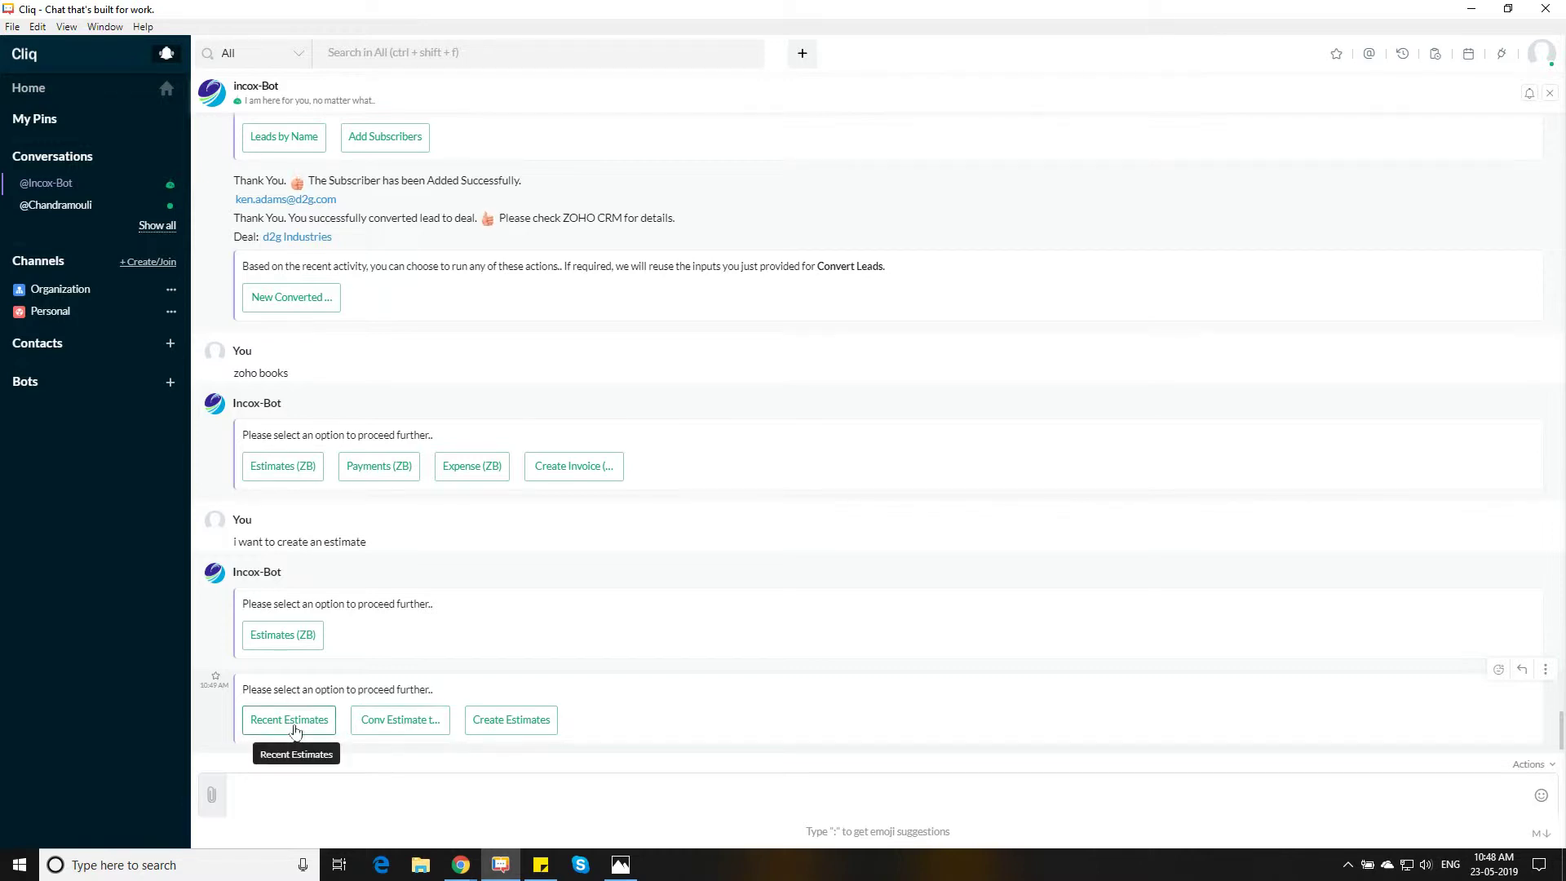
# Create and submit an estimate for the new contact with one Legal Contract Preparation
pyautogui.click(495, 725)
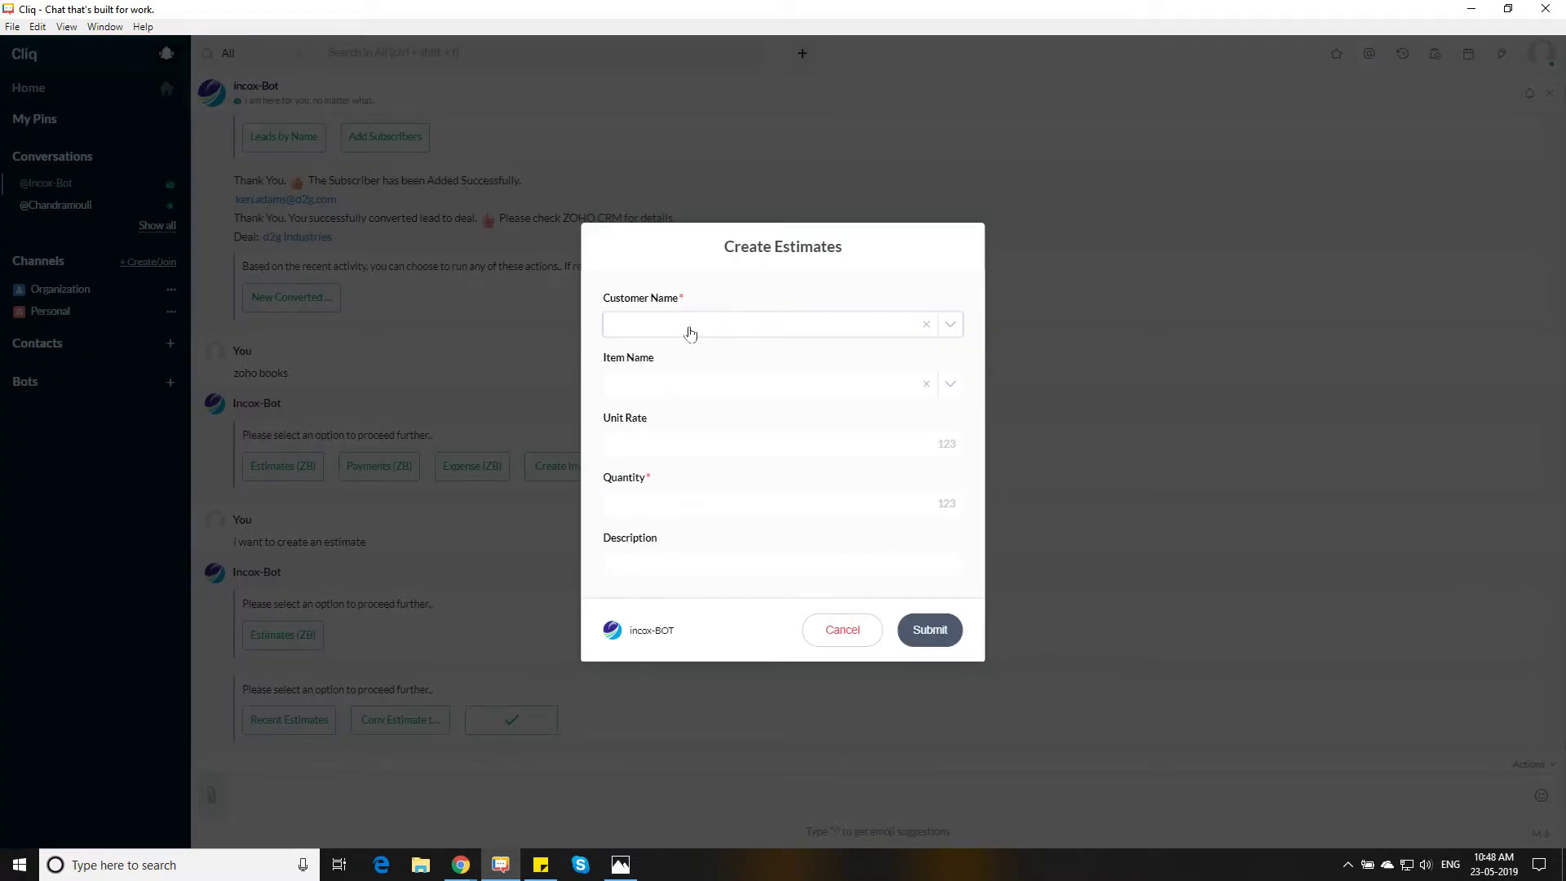
pyautogui.click(689, 333)
pyautogui.write('ken')
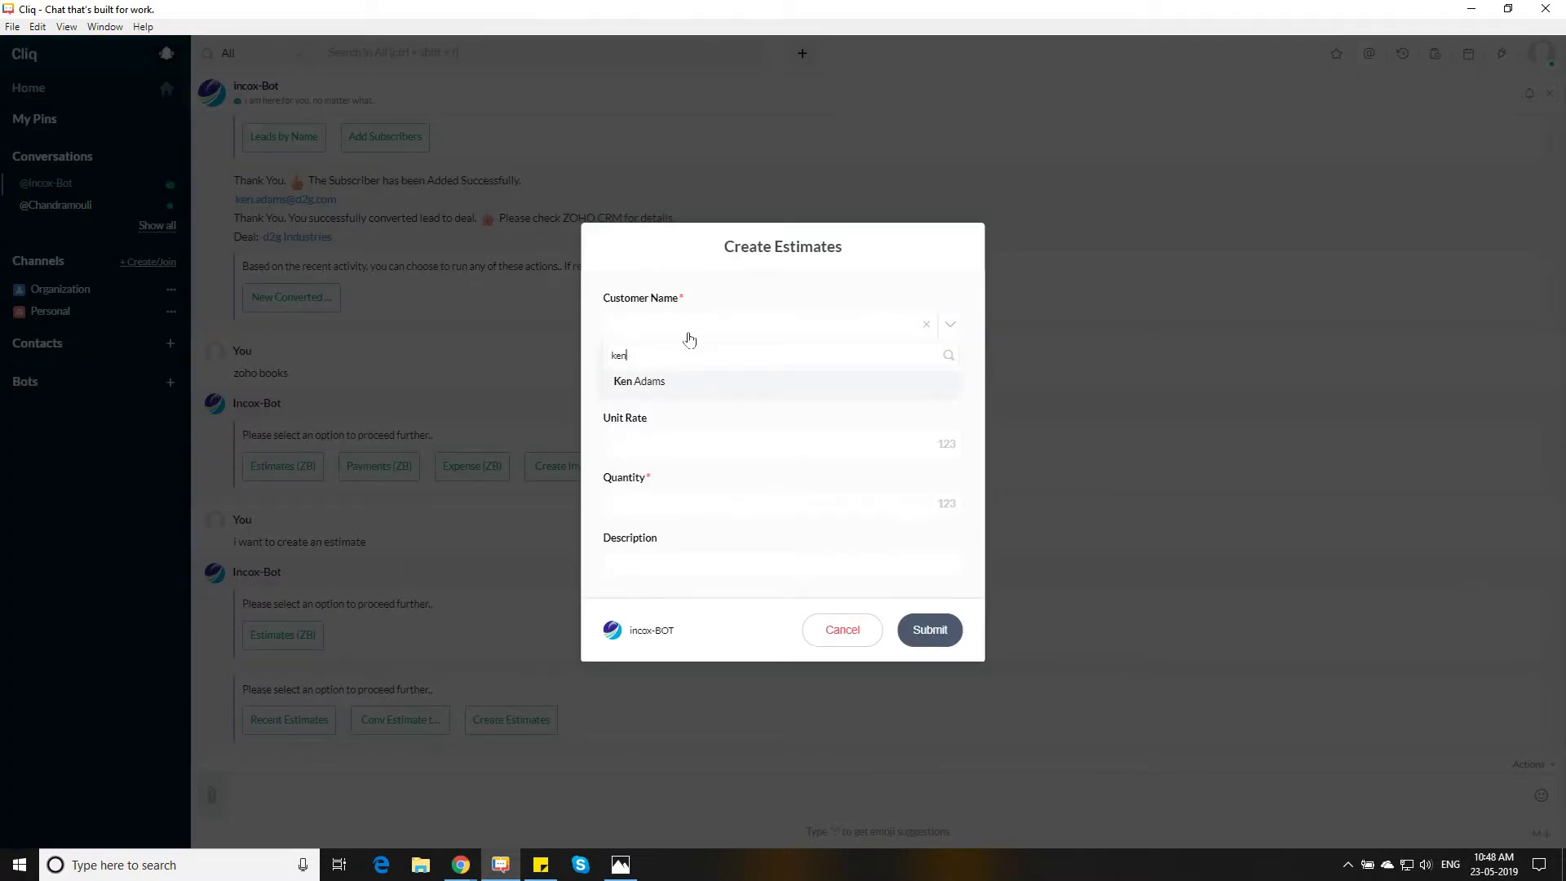
pyautogui.click(659, 383)
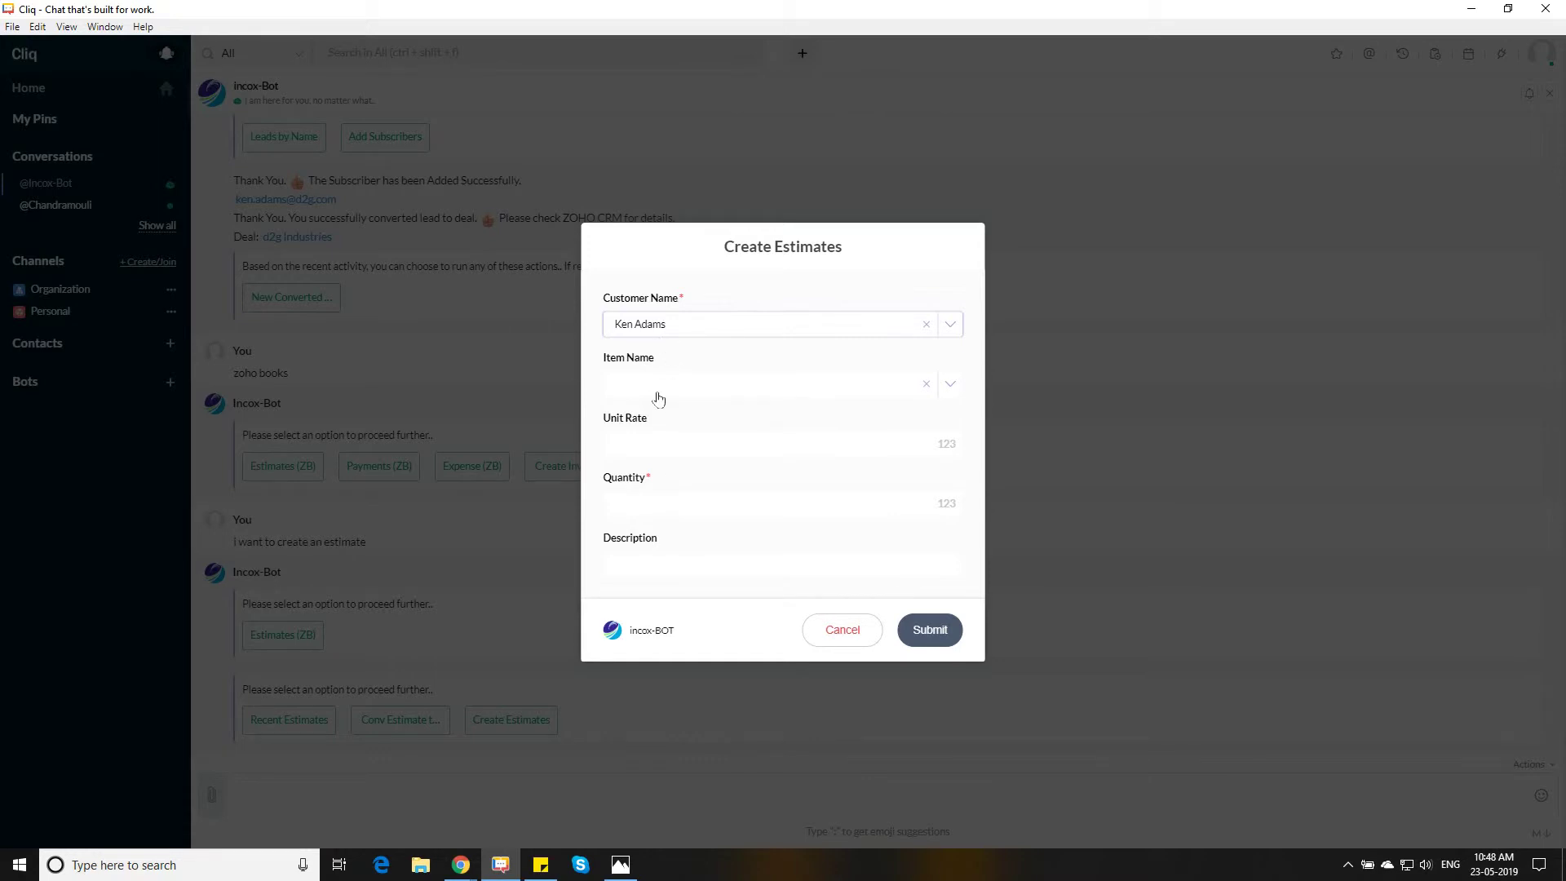
pyautogui.click(658, 399)
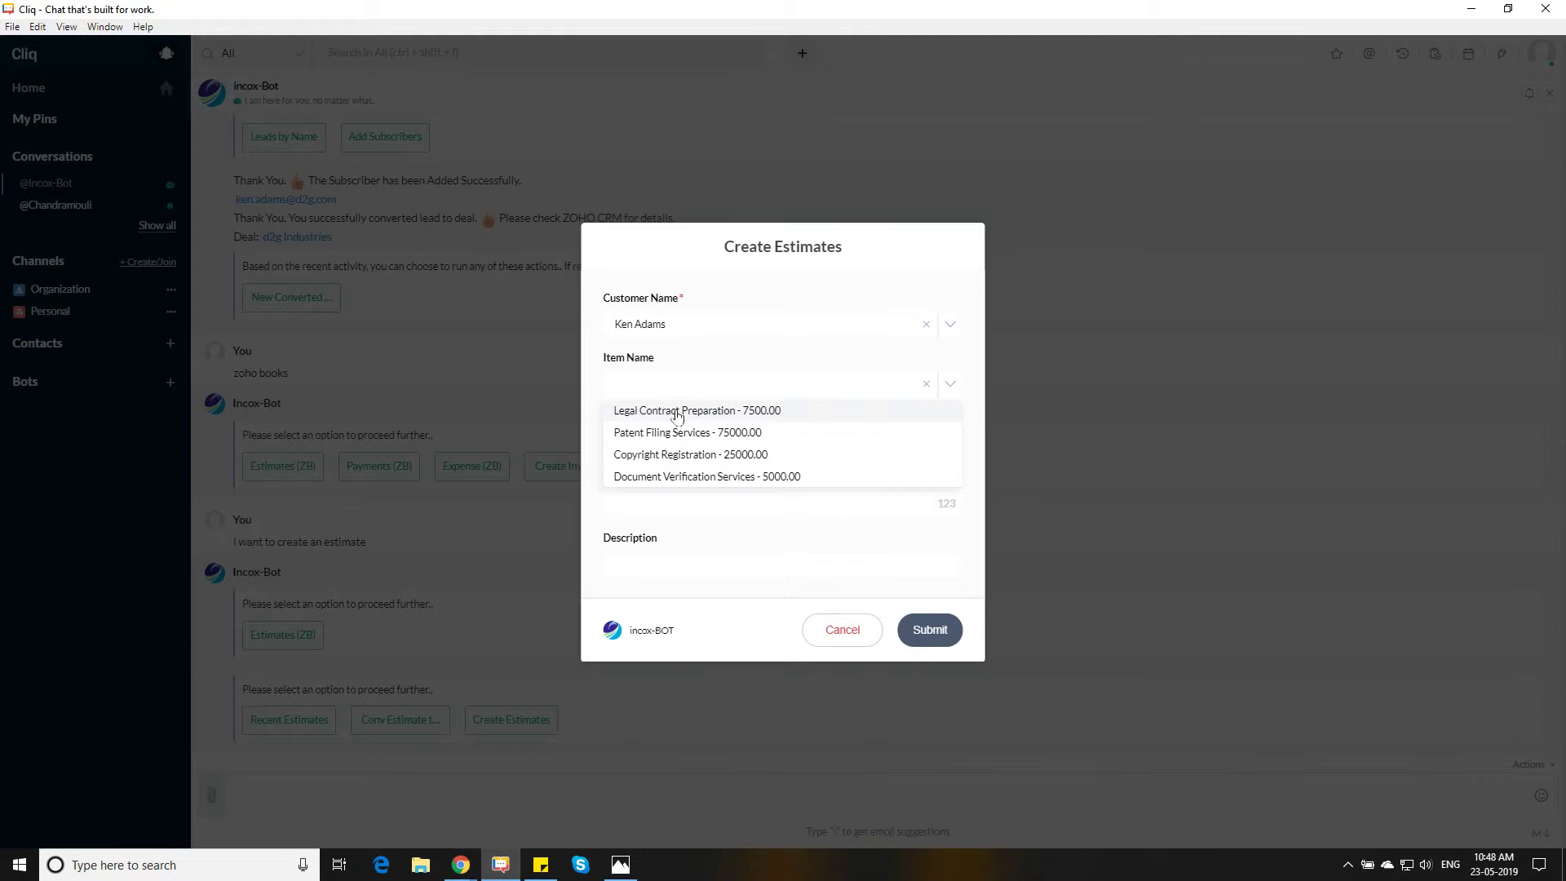
pyautogui.click(676, 414)
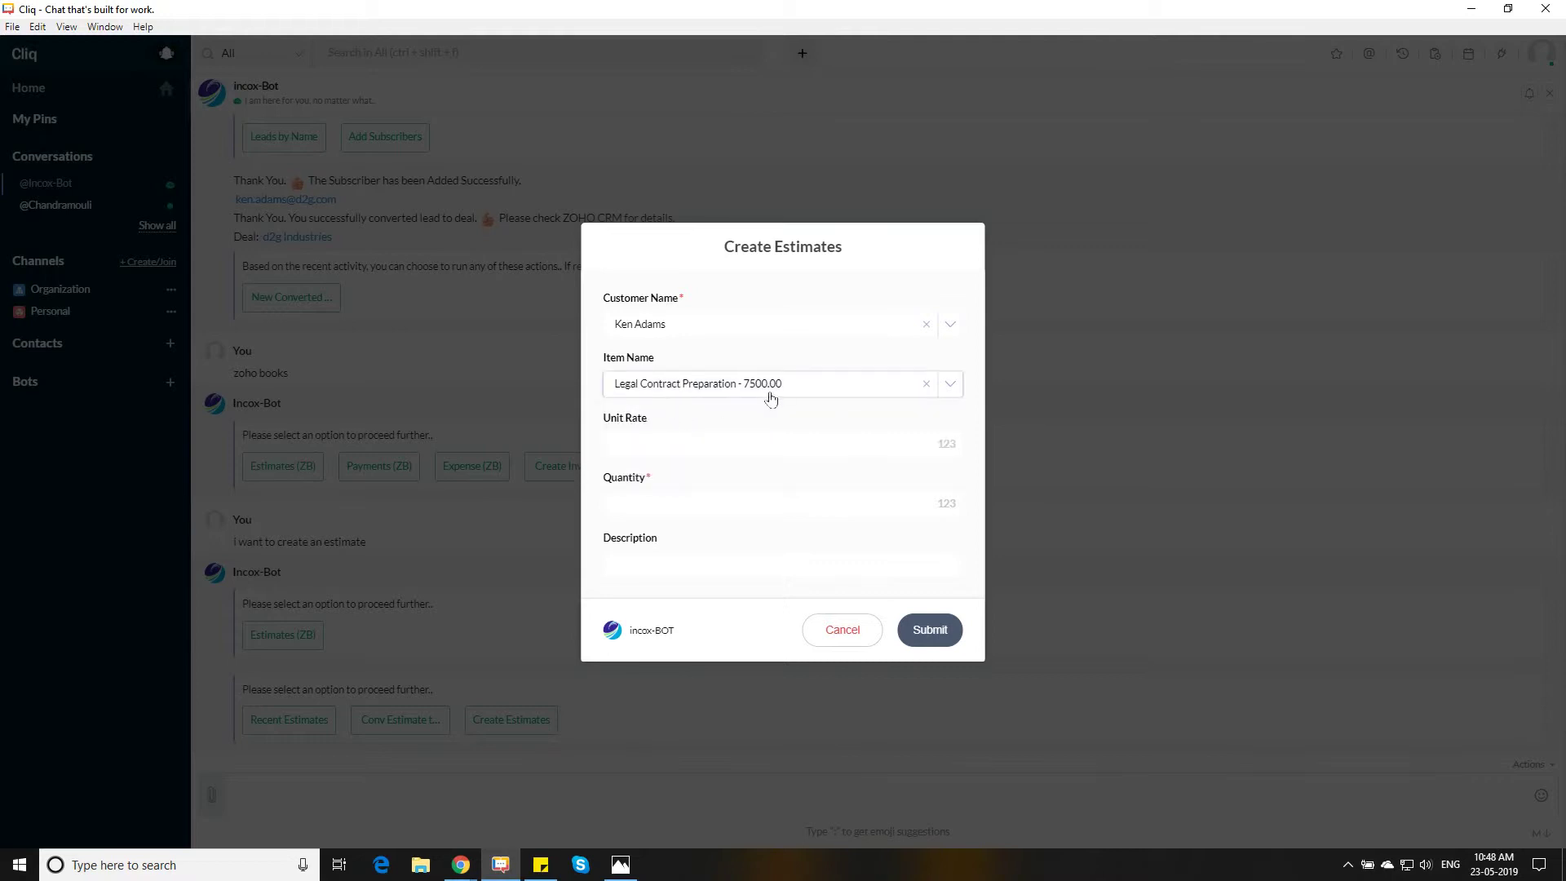
pyautogui.click(694, 497)
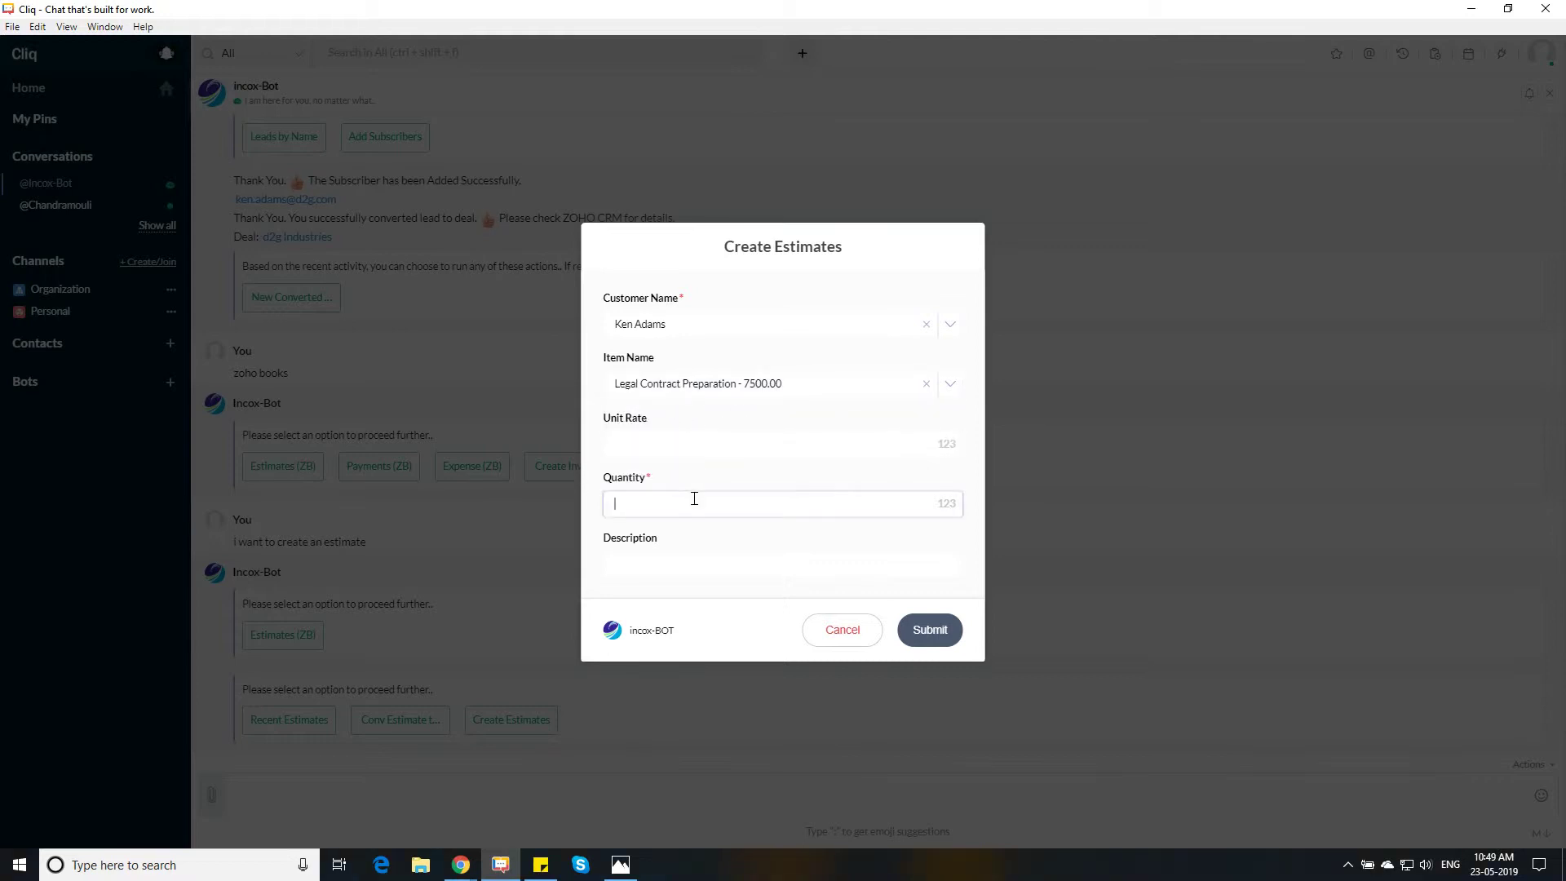
pyautogui.click(678, 552)
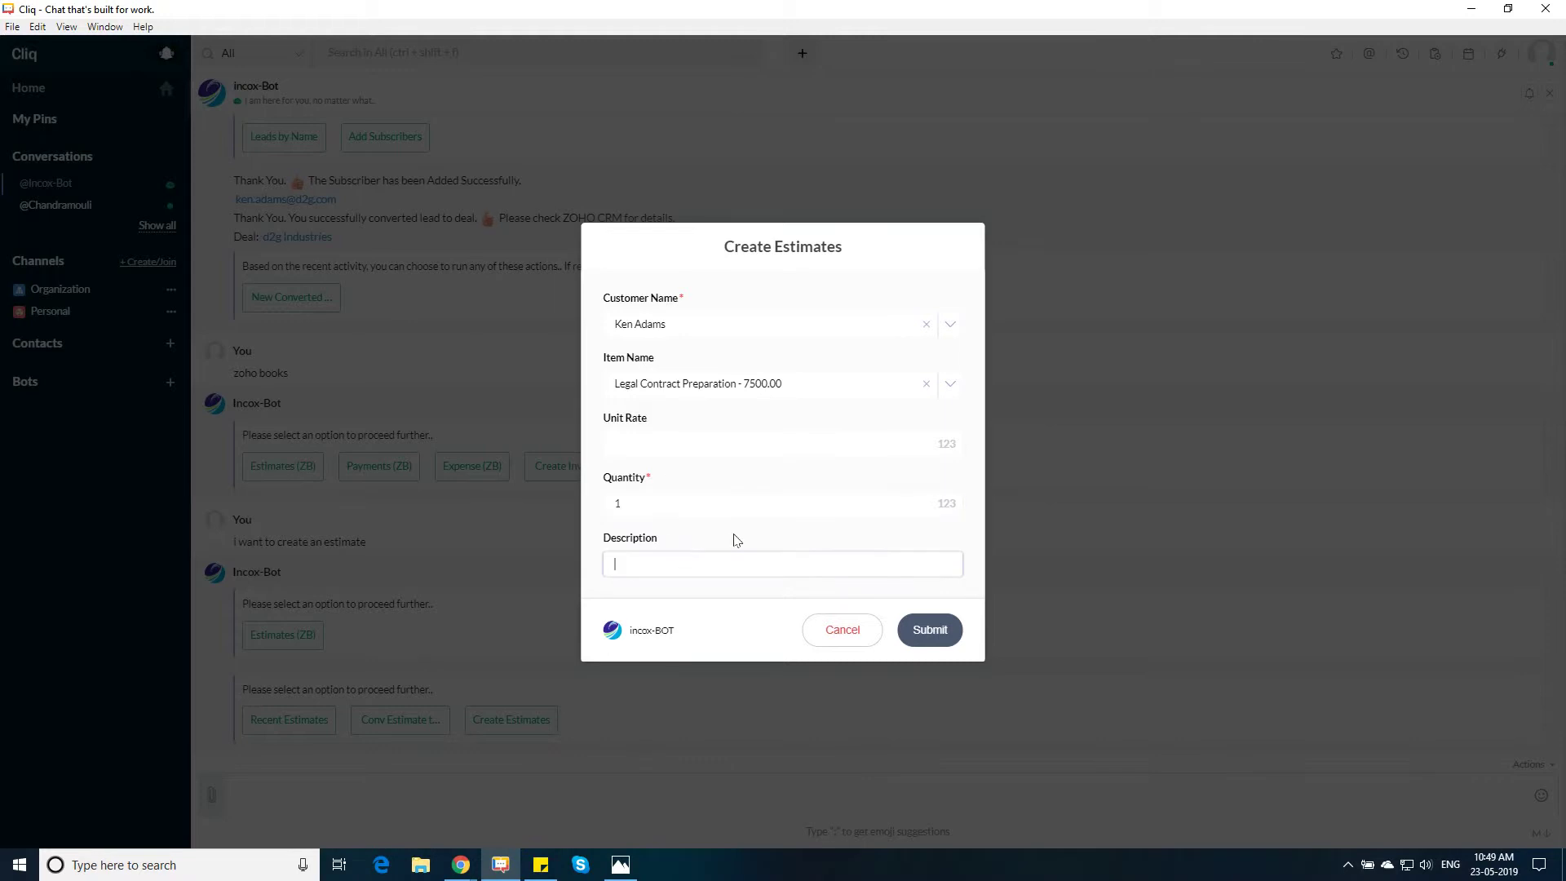
pyautogui.click(926, 637)
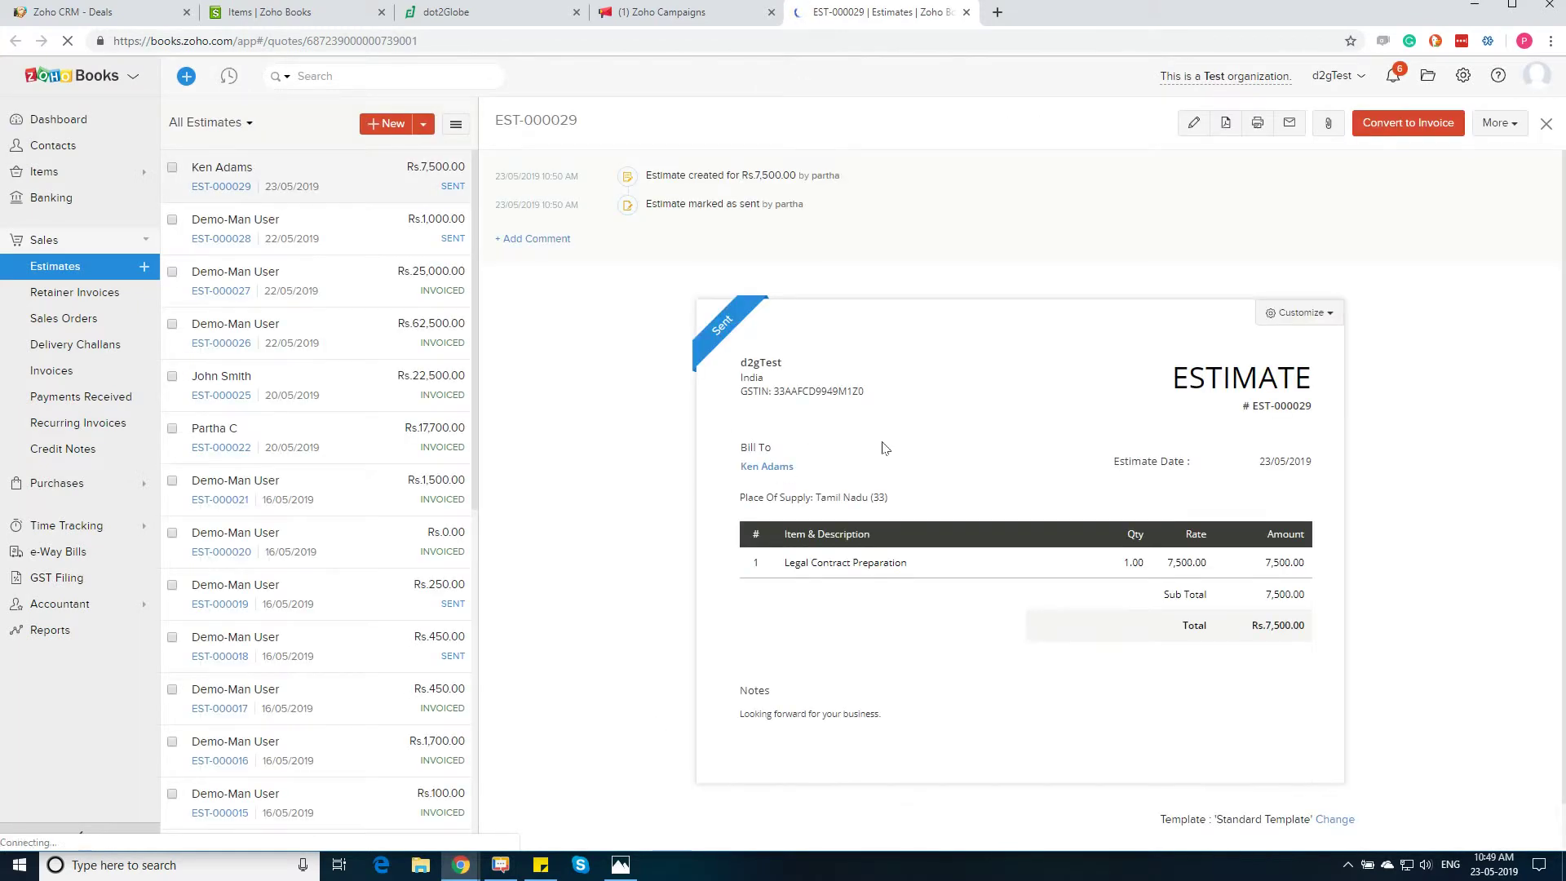
# Highlight EST-000029's customer, Legal Contract Preparation item and 7,500.00 amount, then minimise the browser
pyautogui.moveTo(810, 472); pyautogui.dragTo(739, 467)
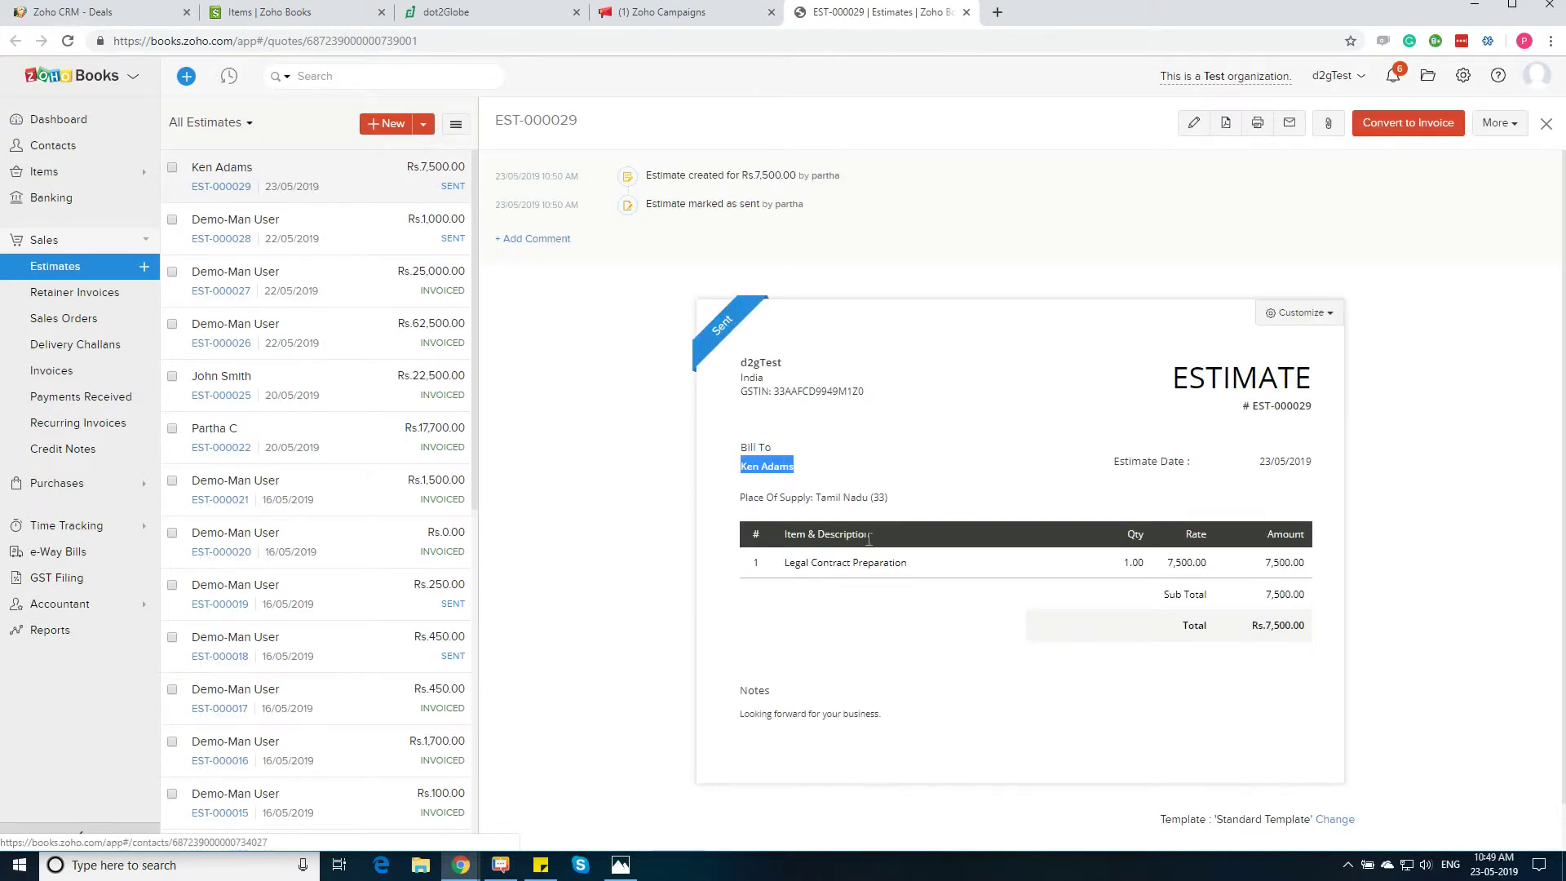
pyautogui.moveTo(908, 563); pyautogui.dragTo(782, 562)
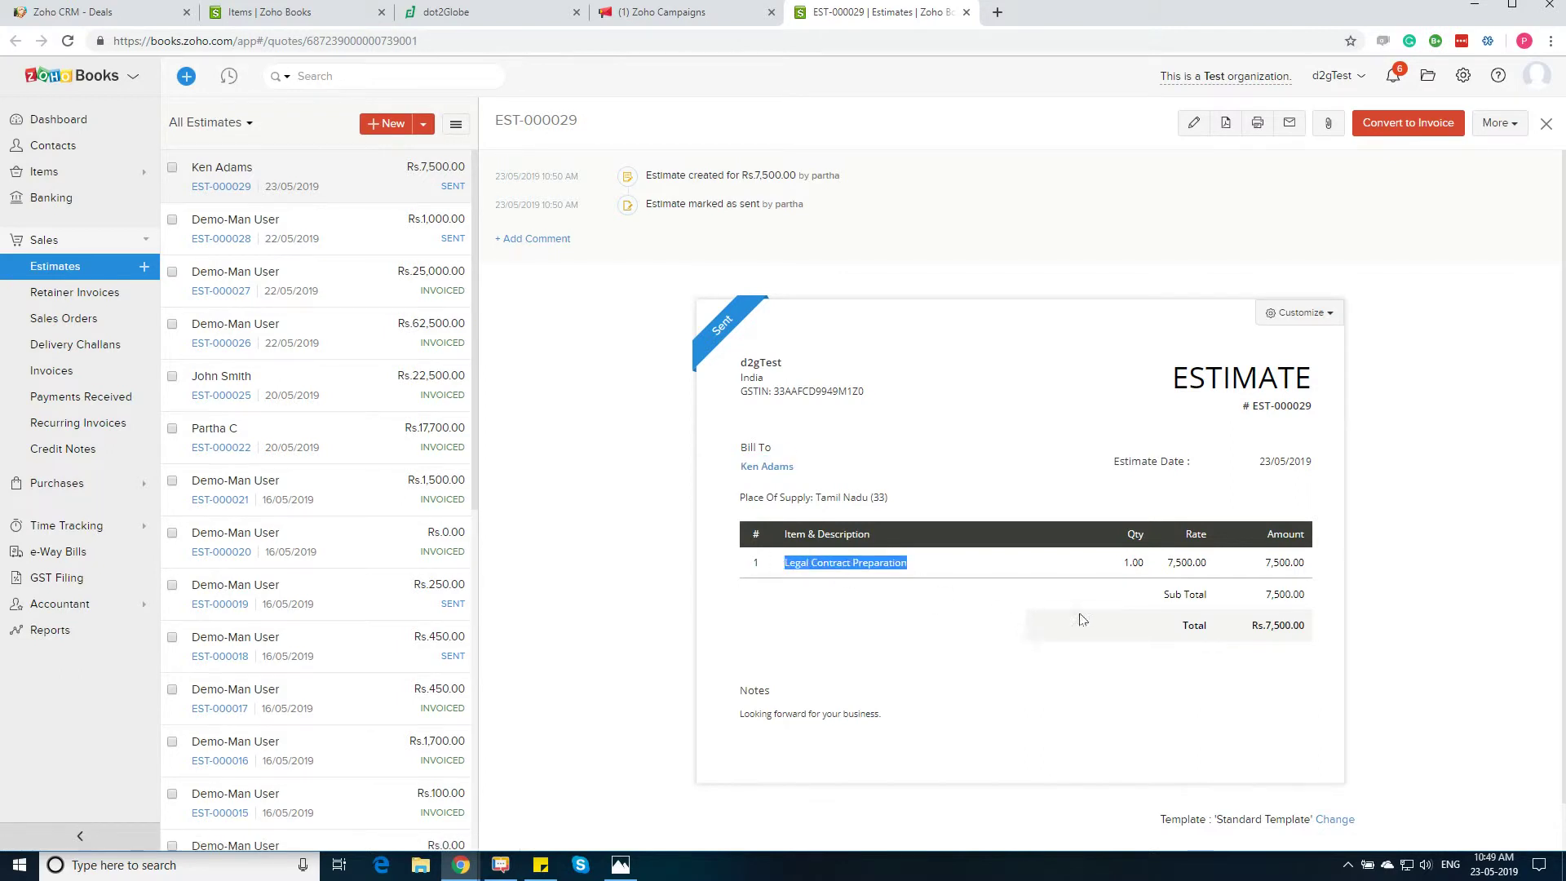
pyautogui.moveTo(1262, 562); pyautogui.dragTo(1343, 574)
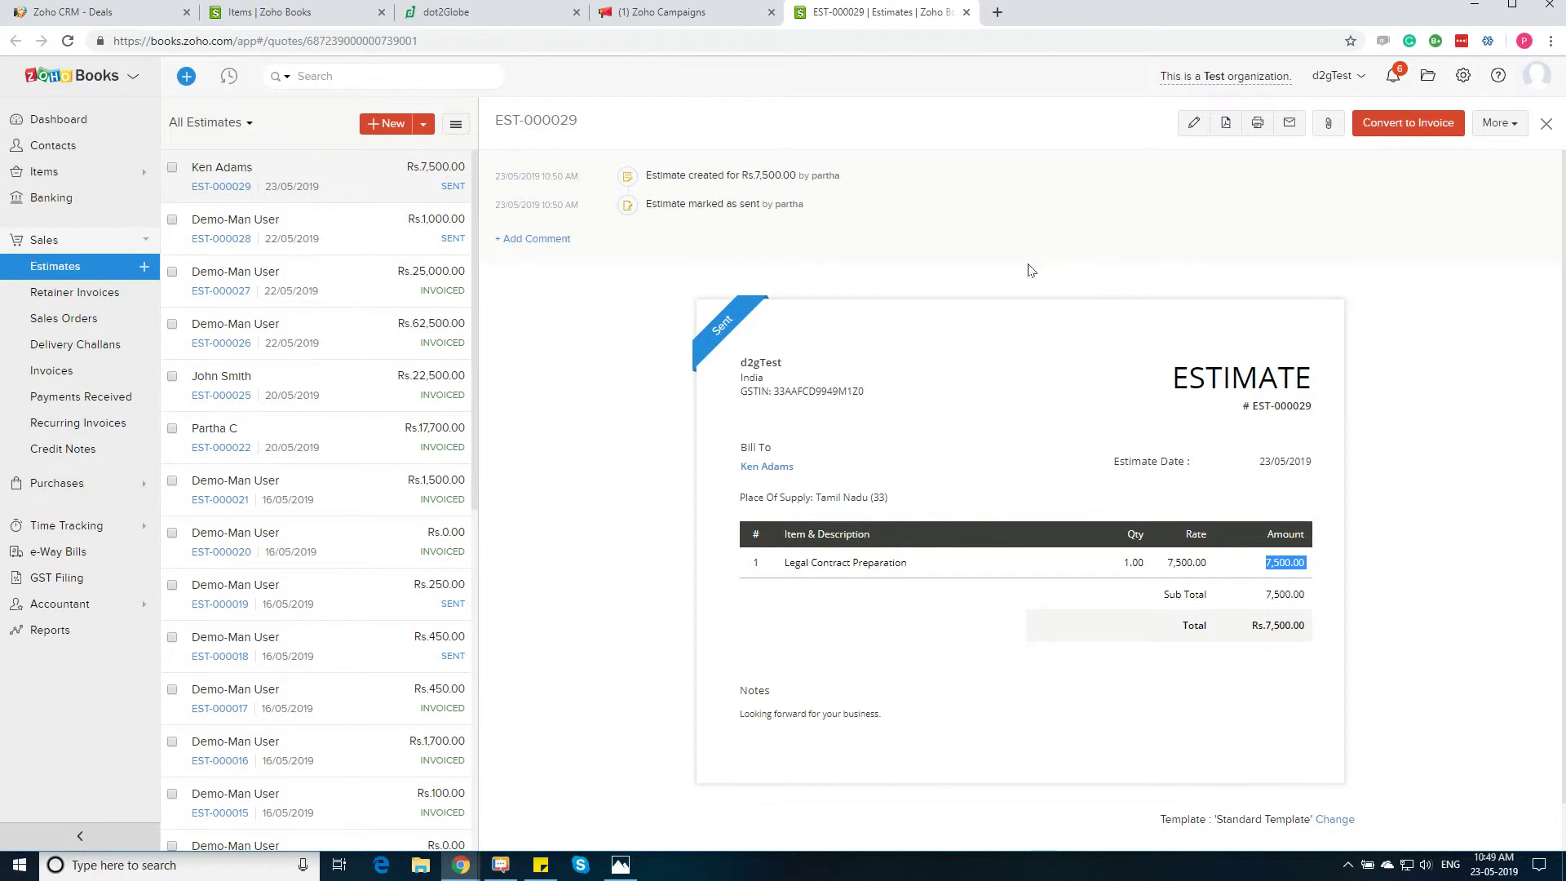
pyautogui.click(1472, 8)
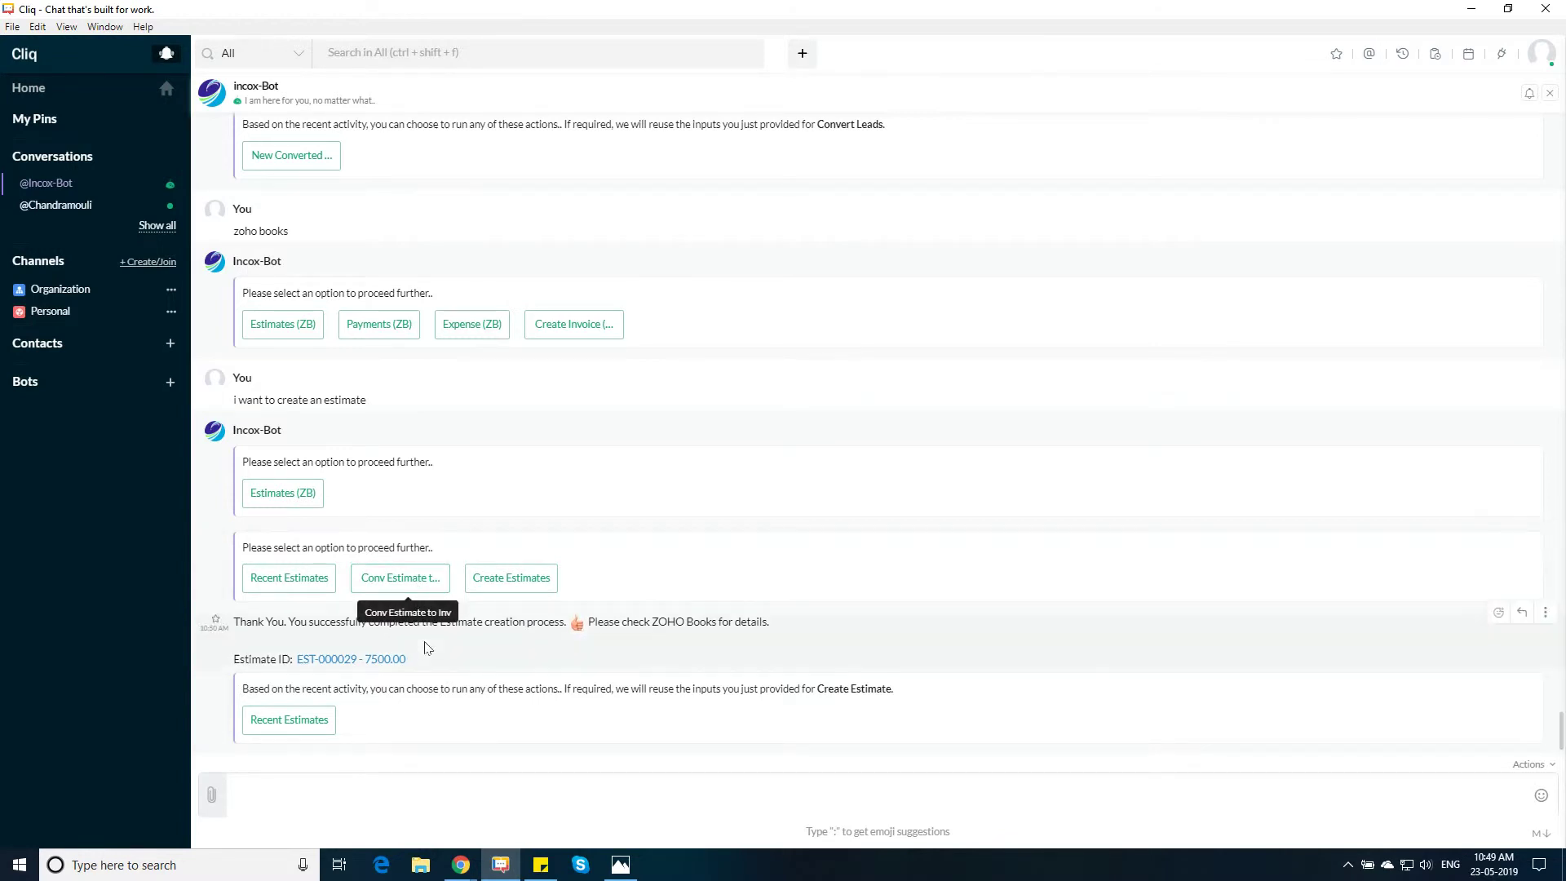
# Convert estimate EST-000029 to an invoice and open the resulting INV-0394 in Zoho Books
pyautogui.click(420, 585)
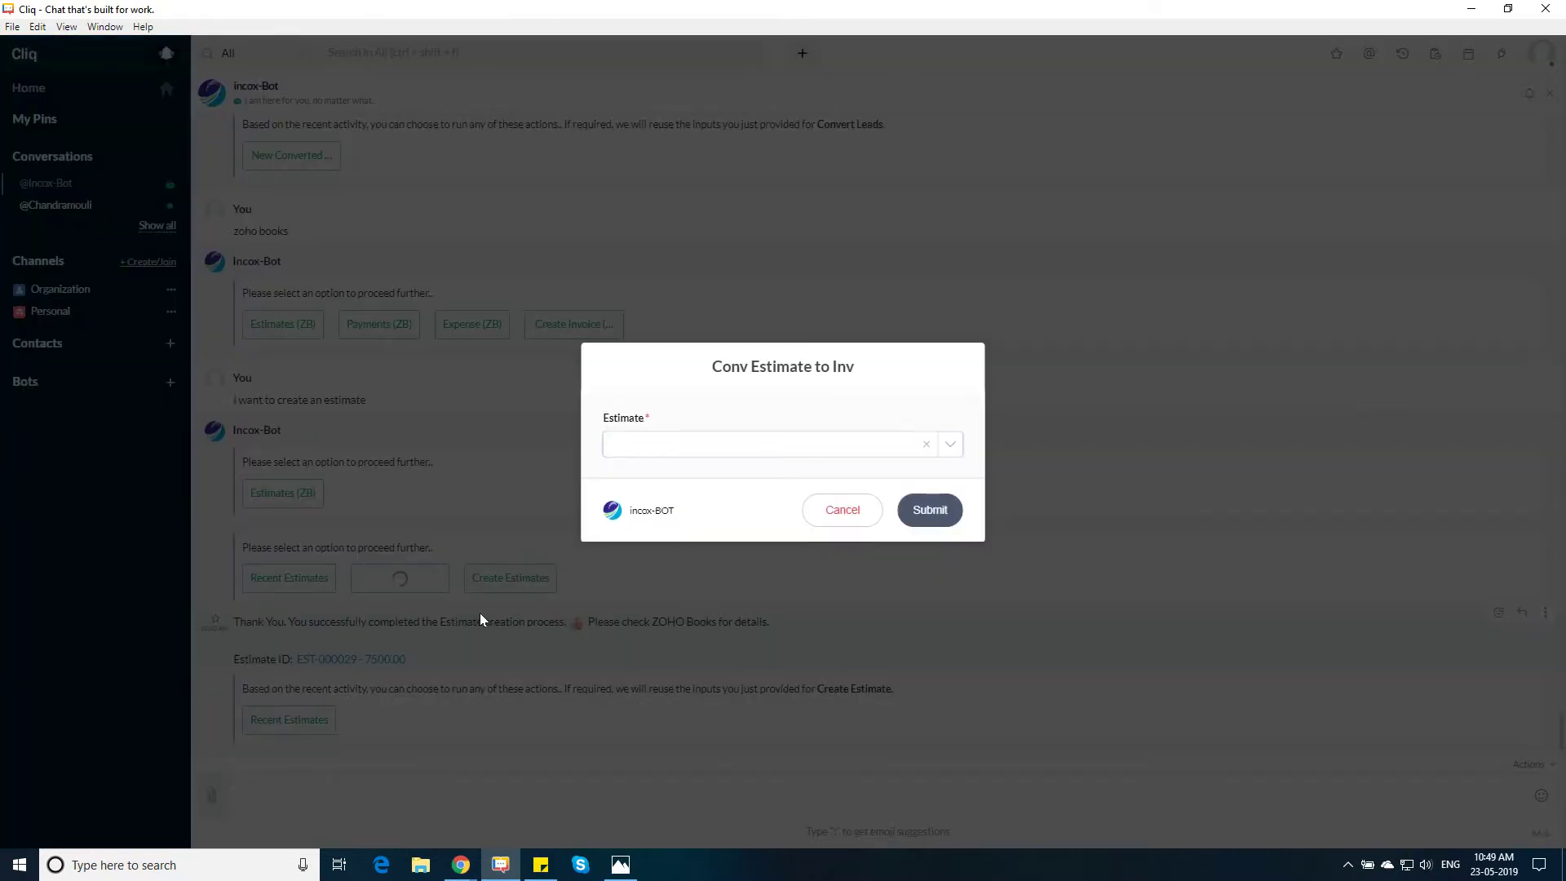
pyautogui.click(706, 445)
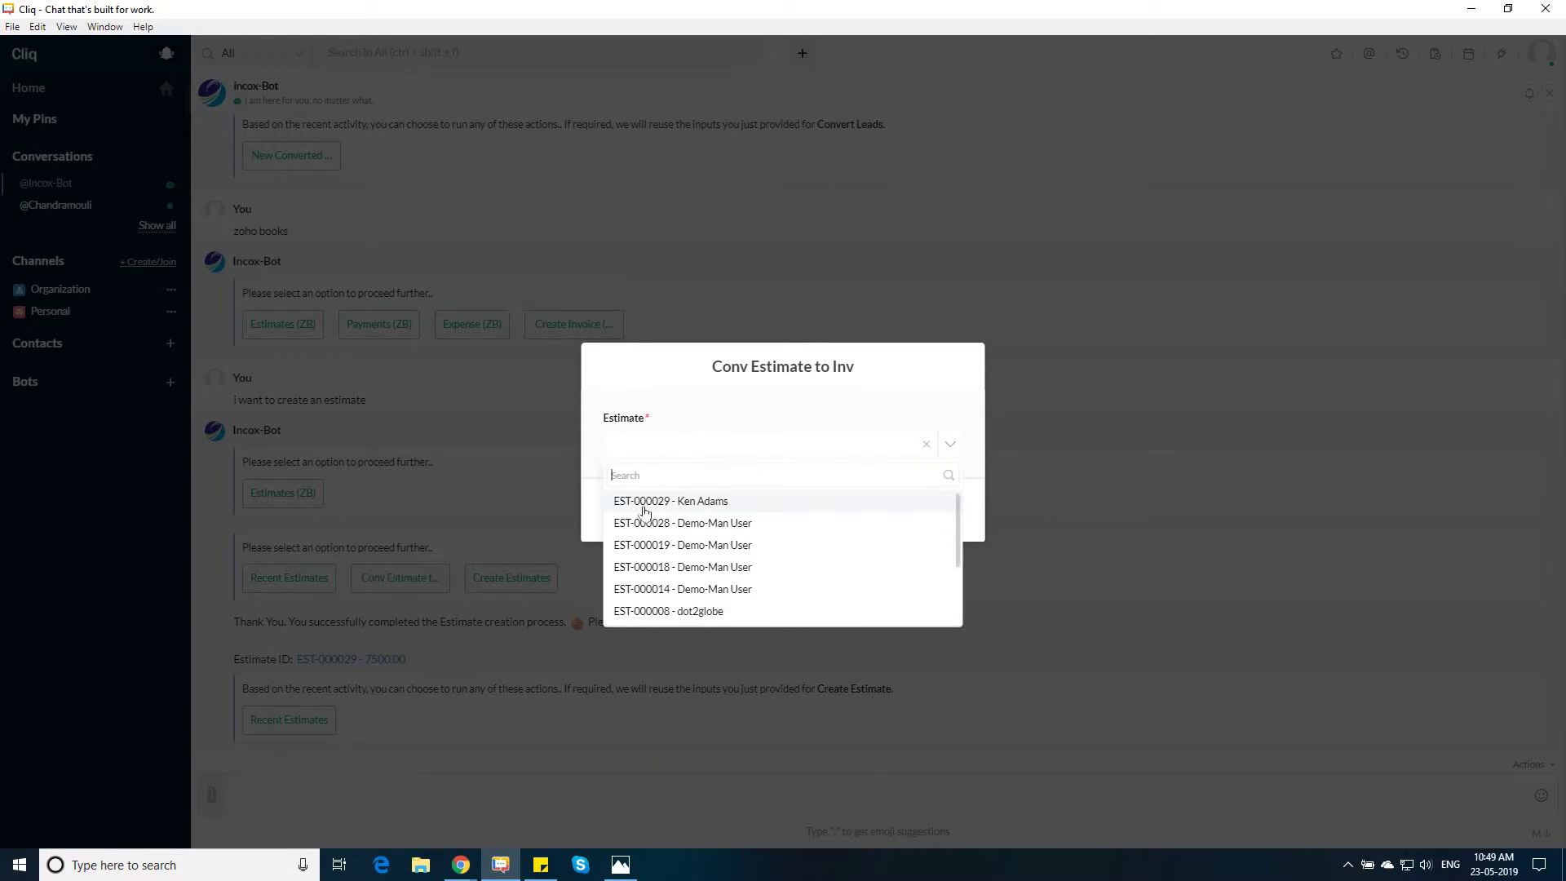
pyautogui.click(648, 505)
pyautogui.click(924, 516)
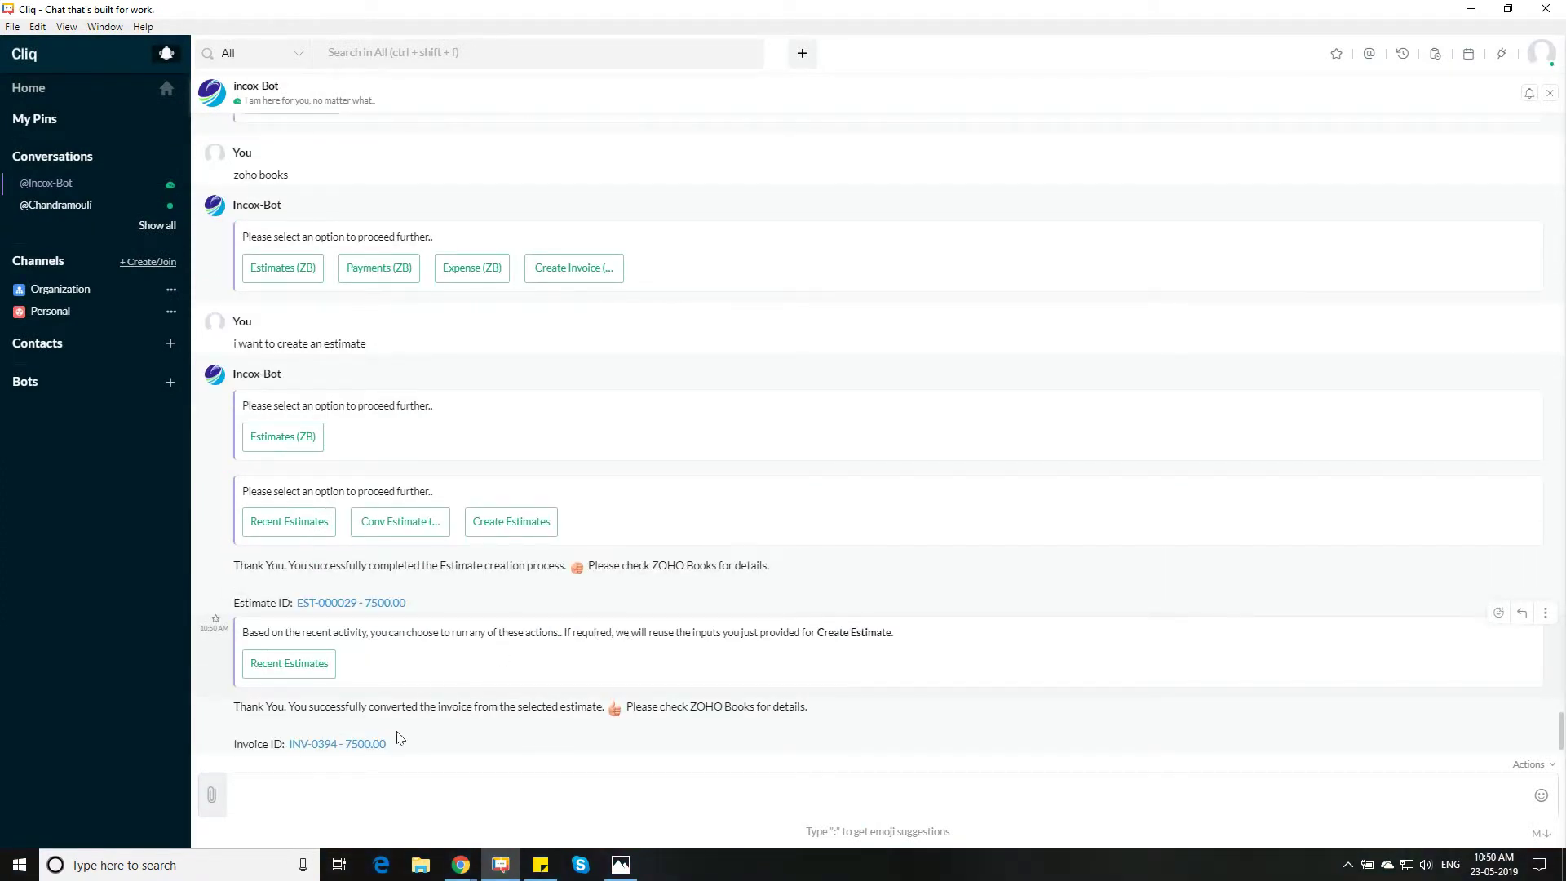
pyautogui.click(378, 743)
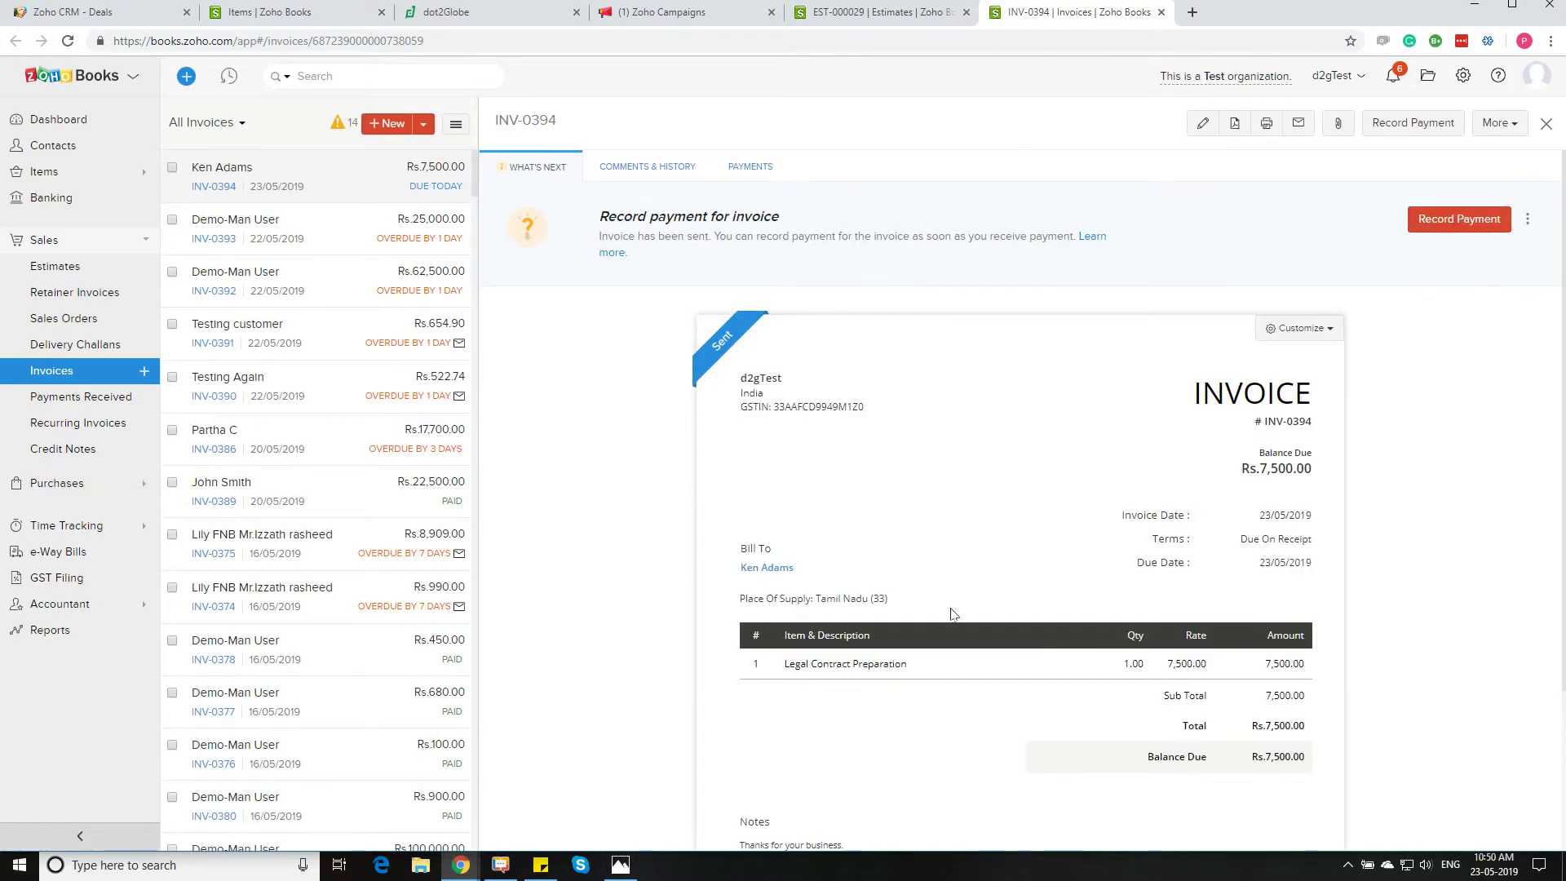
# Highlight INV-0394's Bill To and Legal Contract Preparation item, then minimise the browser
pyautogui.moveTo(830, 581); pyautogui.dragTo(742, 545)
pyautogui.moveTo(1300, 681); pyautogui.dragTo(788, 668)
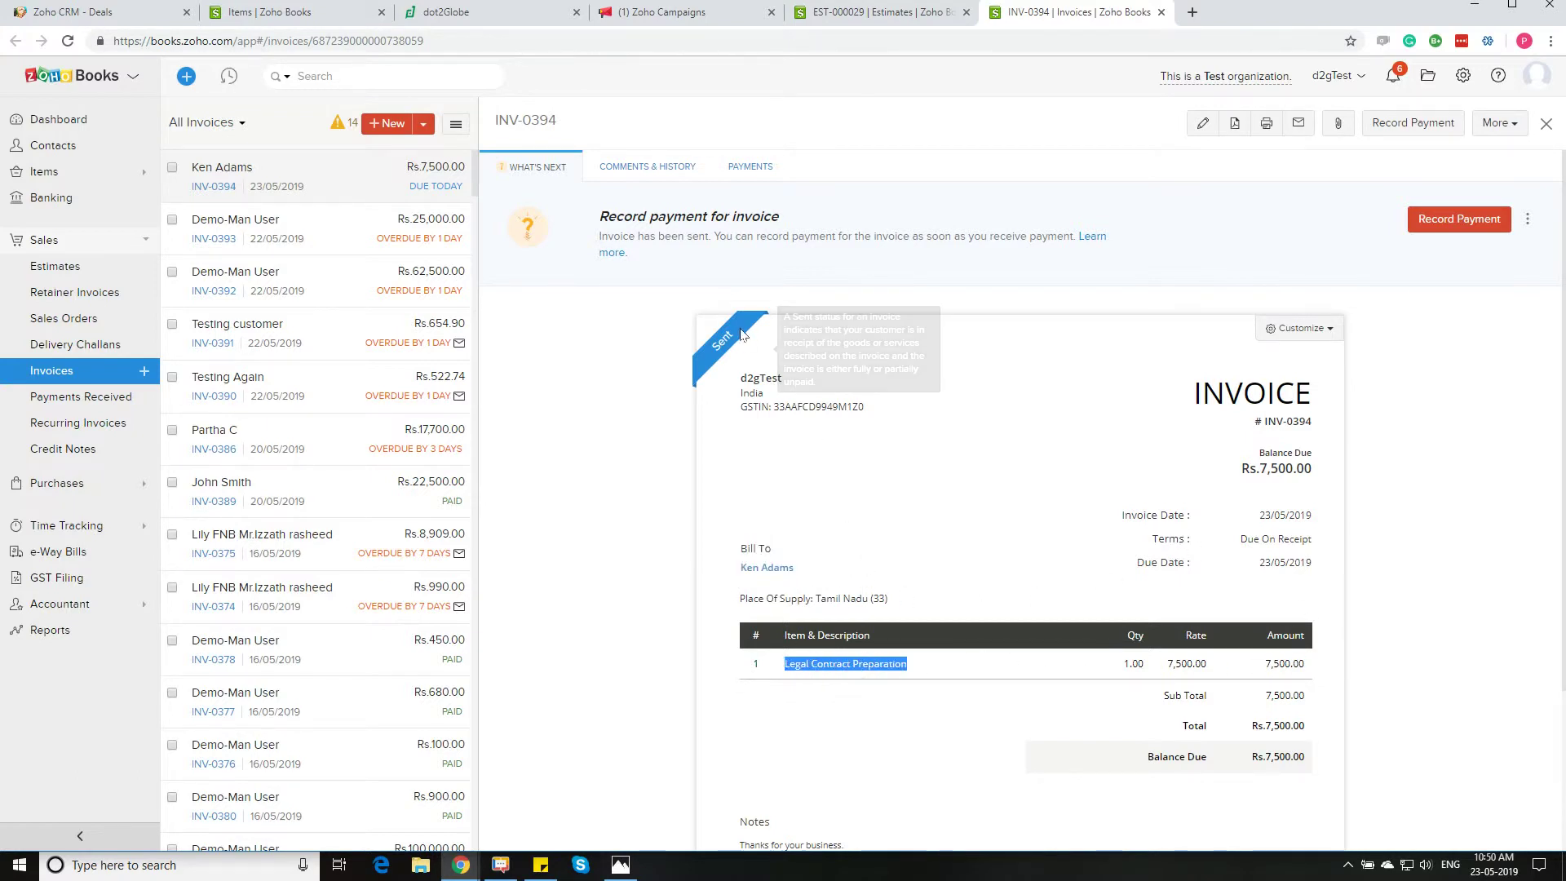
pyautogui.click(1472, 8)
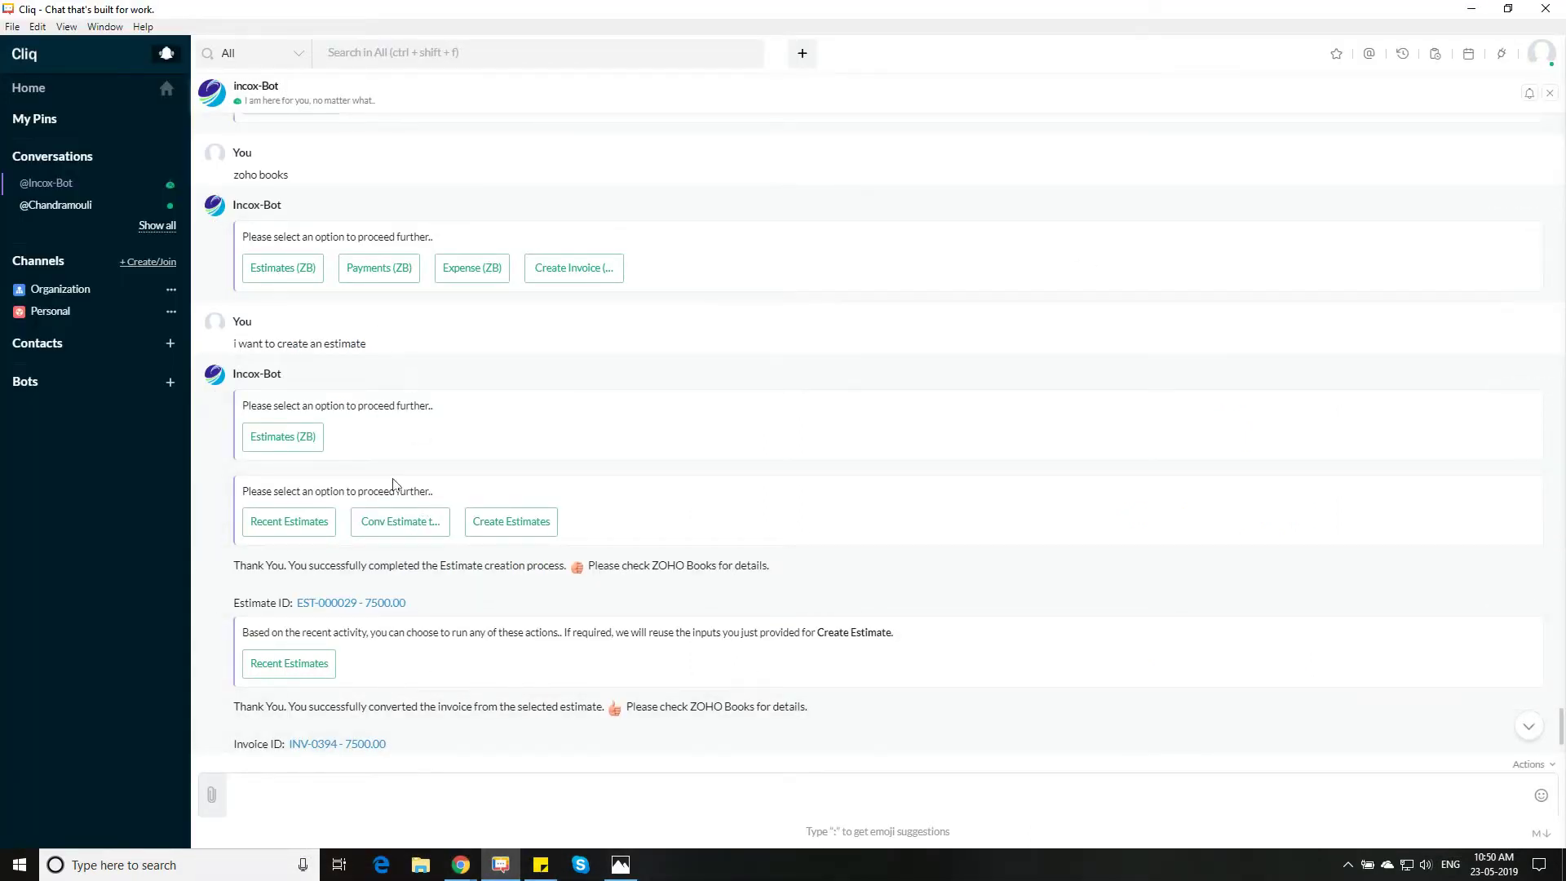
# Send 'zoho books' to Incox-Bot and open its Record Payment form
pyautogui.click(389, 784)
pyautogui.write('zoho books')
pyautogui.press('Return')
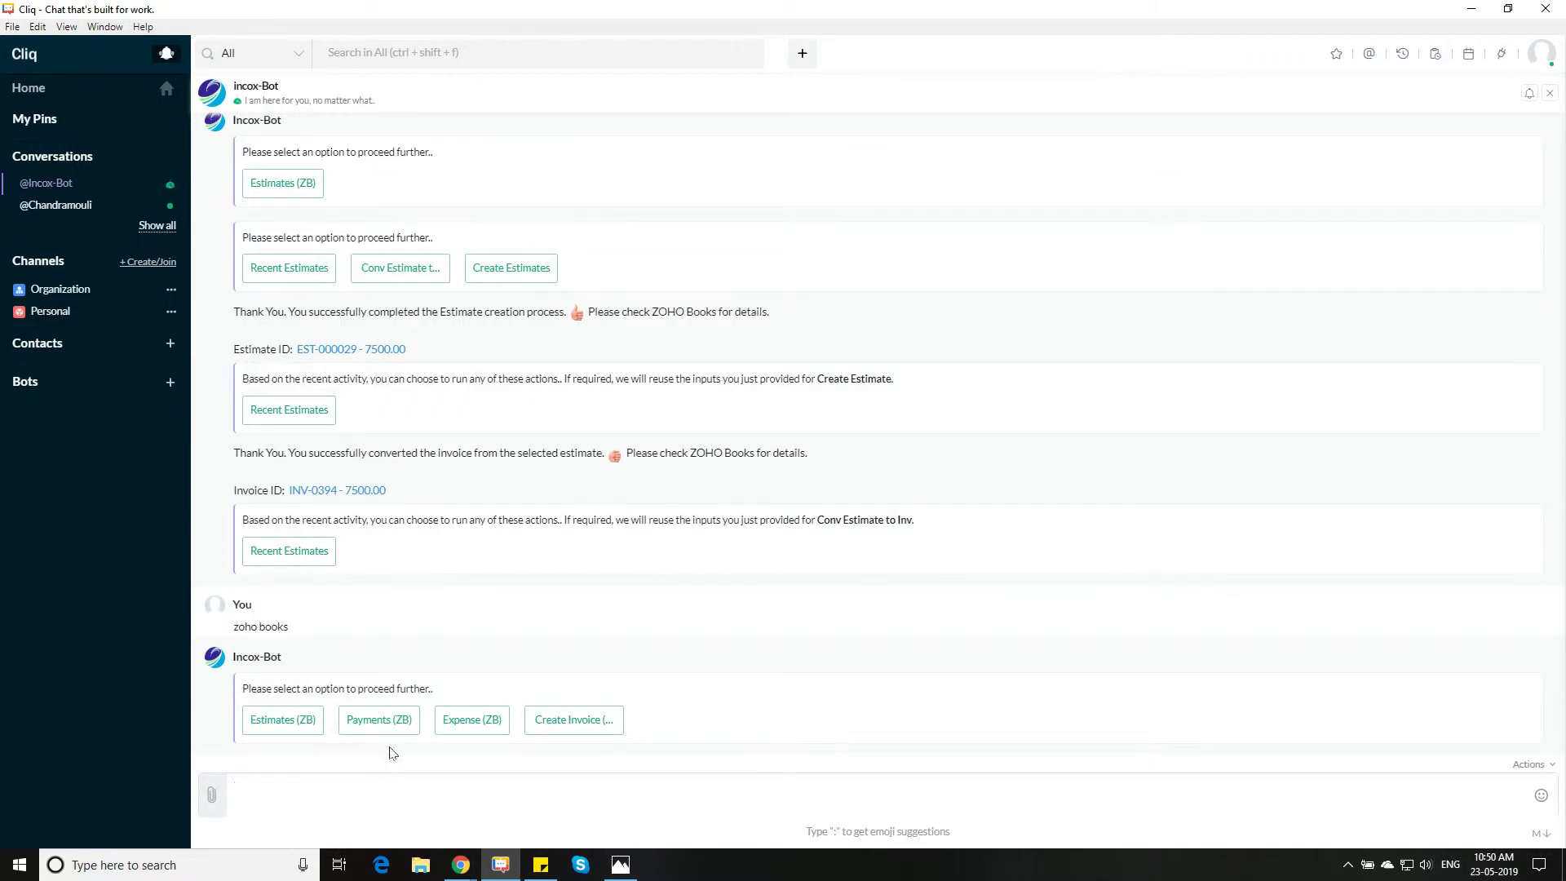
pyautogui.click(391, 728)
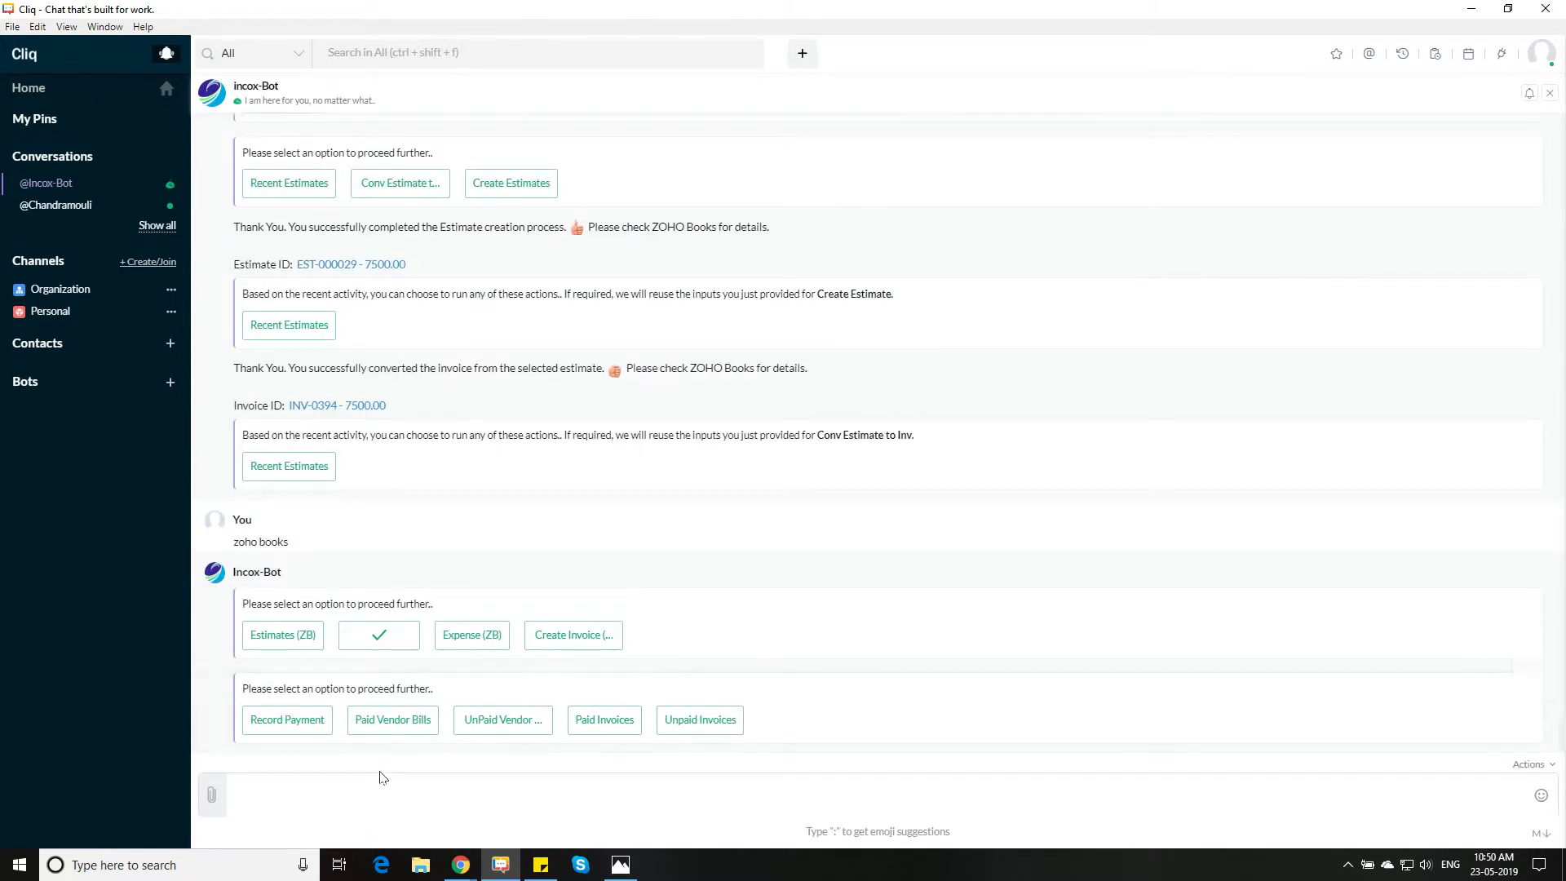
pyautogui.click(295, 728)
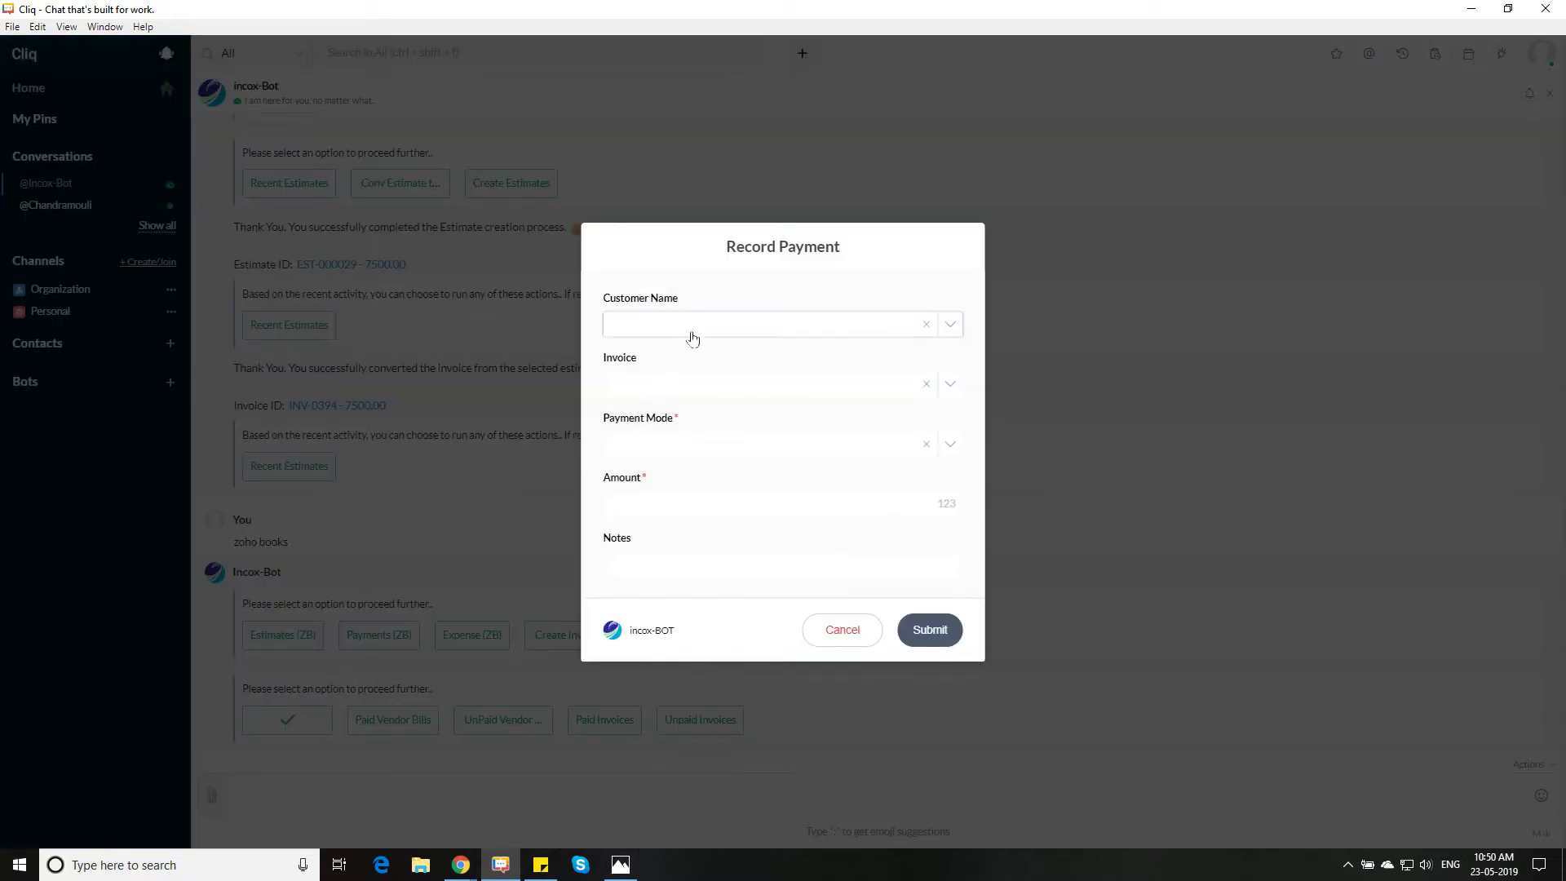
# Search for and pick the customer, then choose invoice INV-0394 (7500.00)
pyautogui.click(693, 327)
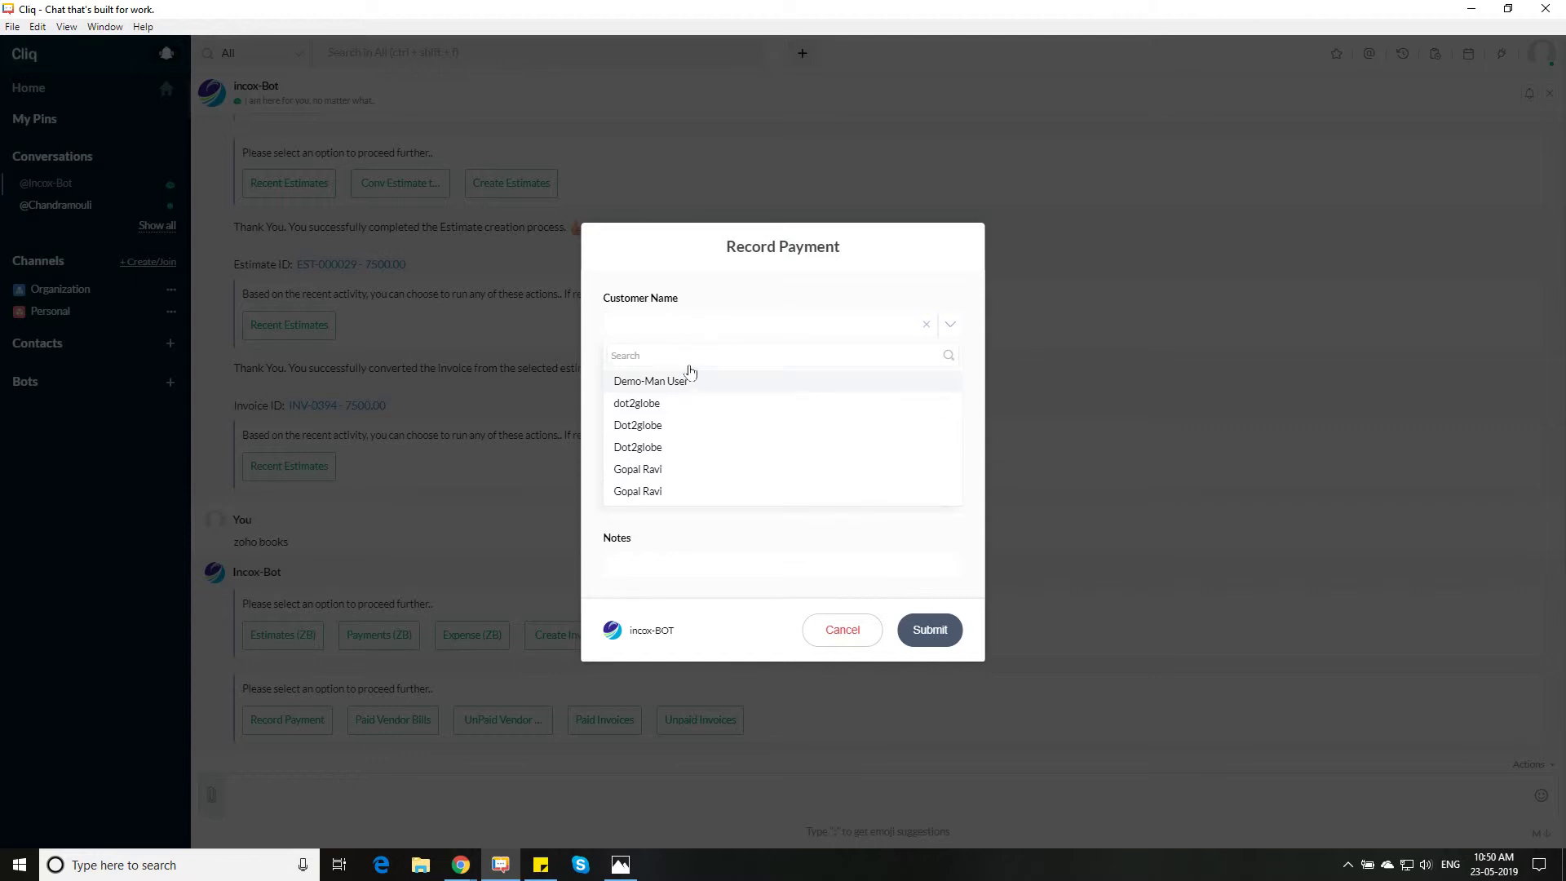
pyautogui.write('ken a')
pyautogui.click(678, 381)
pyautogui.click(671, 384)
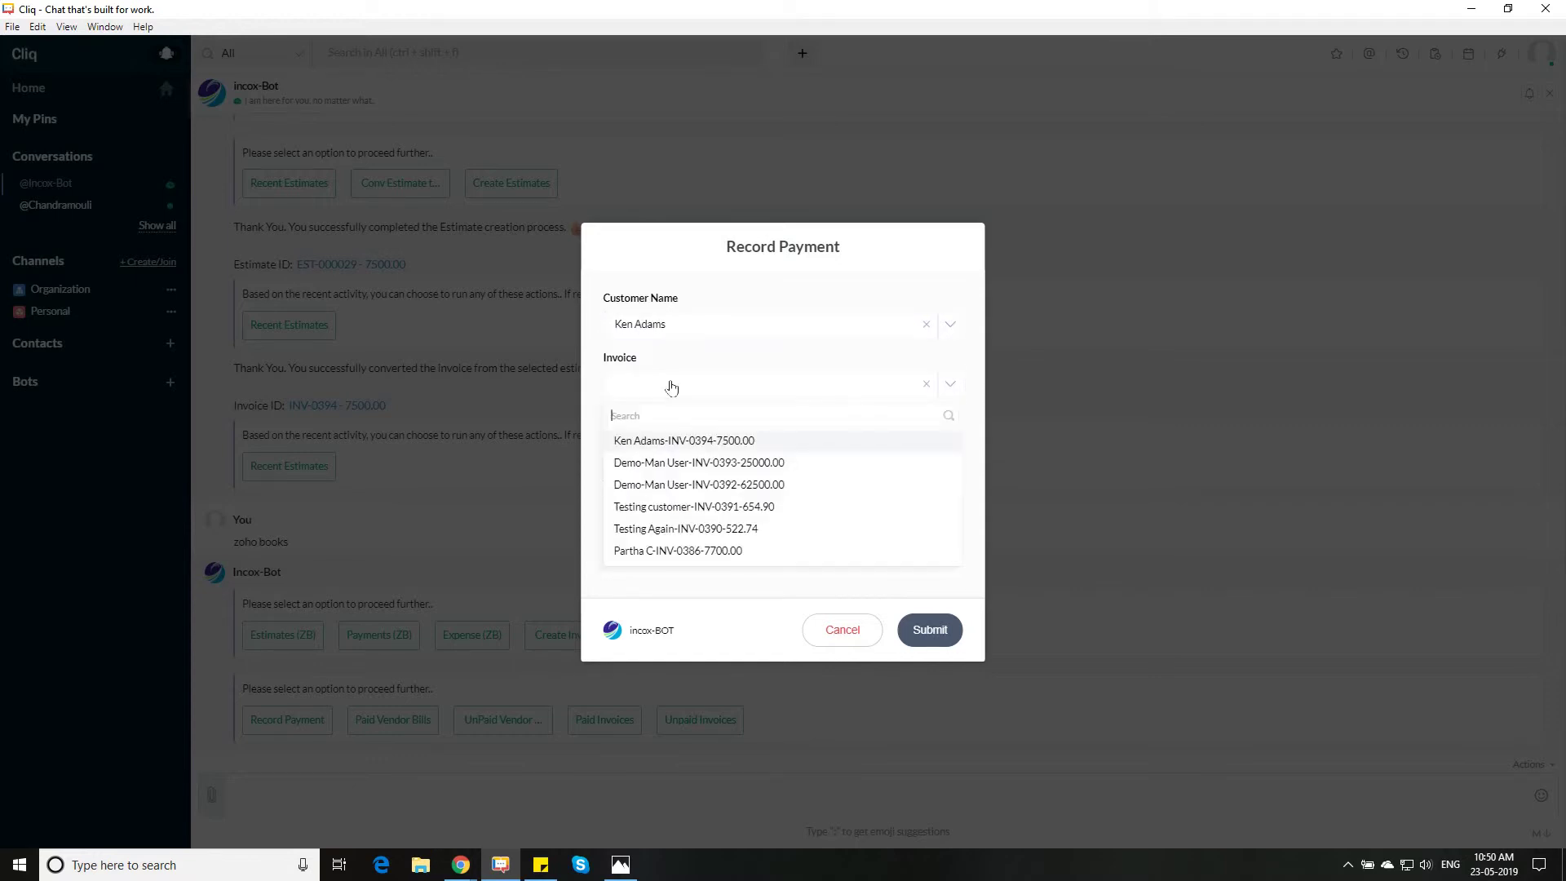
pyautogui.click(682, 443)
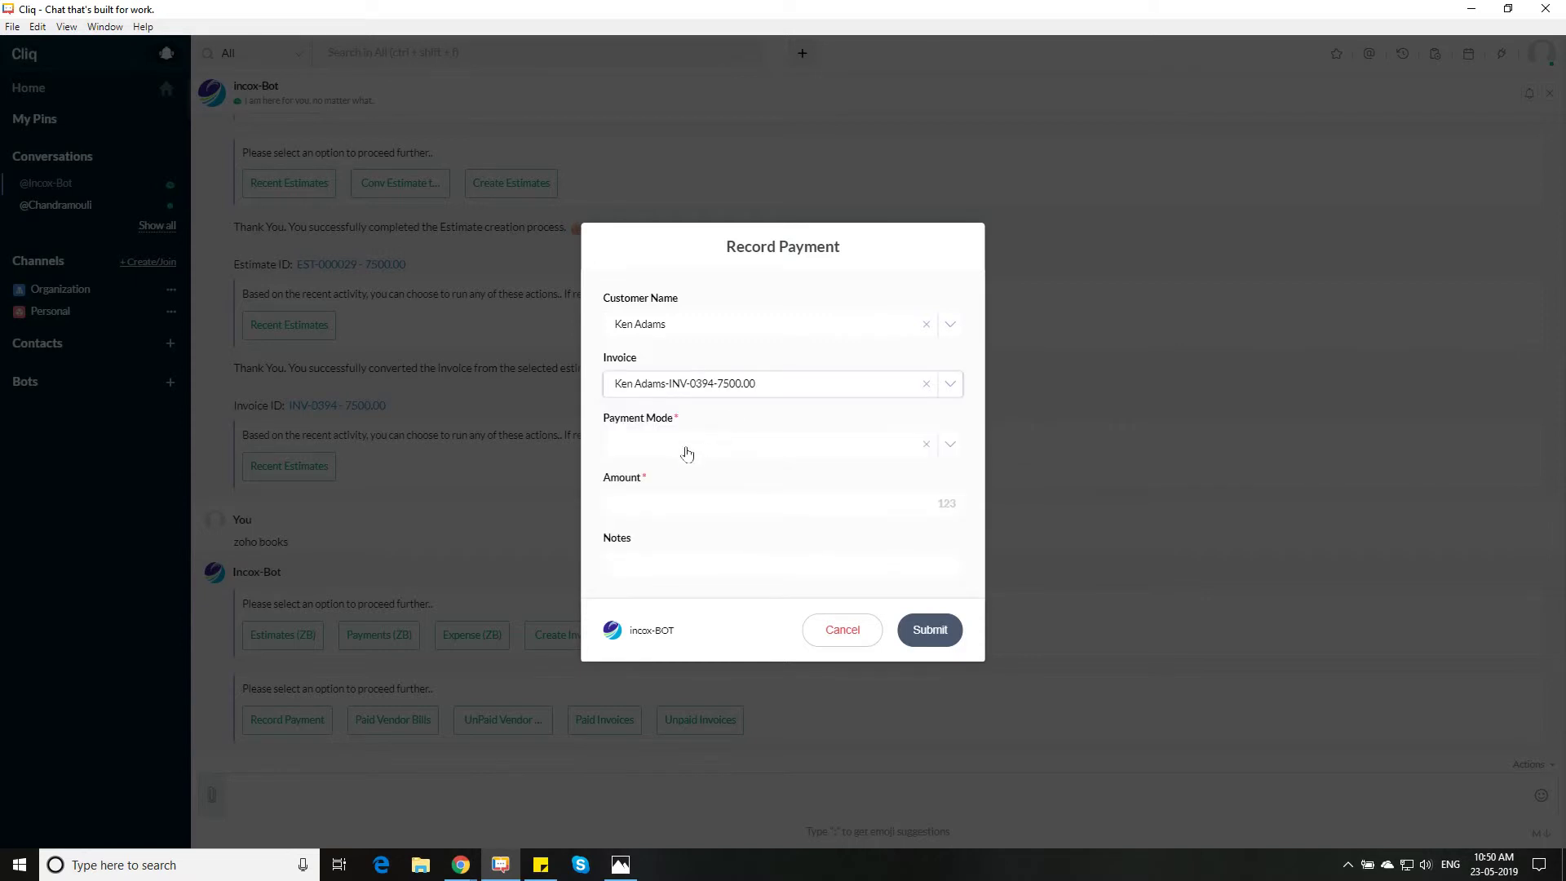
# Submit a Cash payment of 2500 with a note about the initial deposit received
pyautogui.click(689, 448)
pyautogui.click(642, 522)
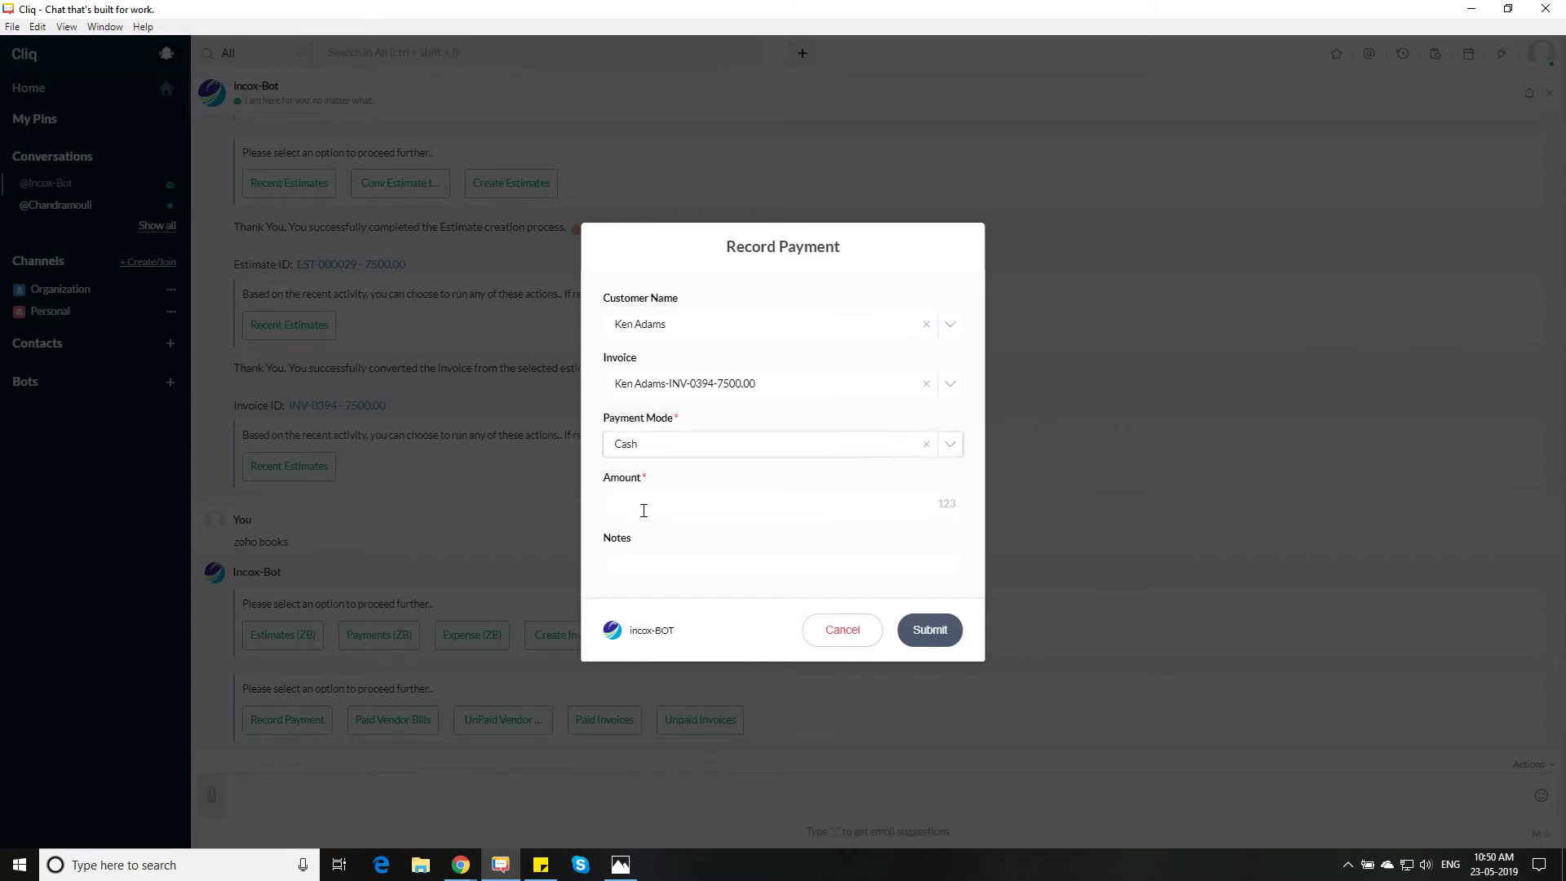
pyautogui.click(670, 503)
pyautogui.write('2500')
pyautogui.click(668, 562)
pyautogui.write('Inidiat dep')
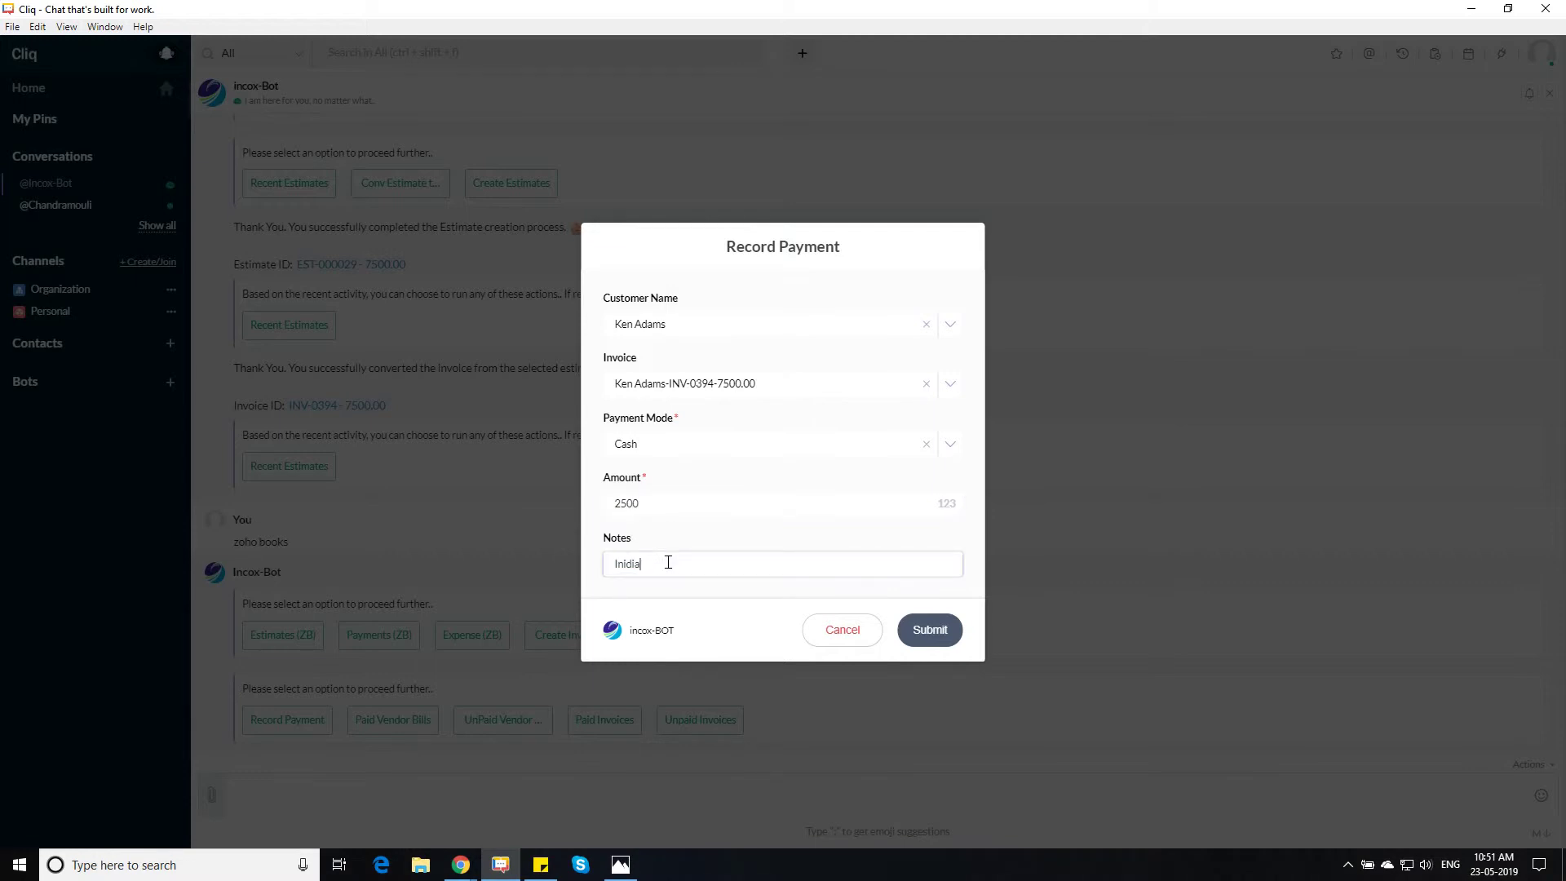
pyautogui.write('tial dep')
pyautogui.write('osit received on 23/')
pyautogui.write('04')
pyautogui.click(913, 632)
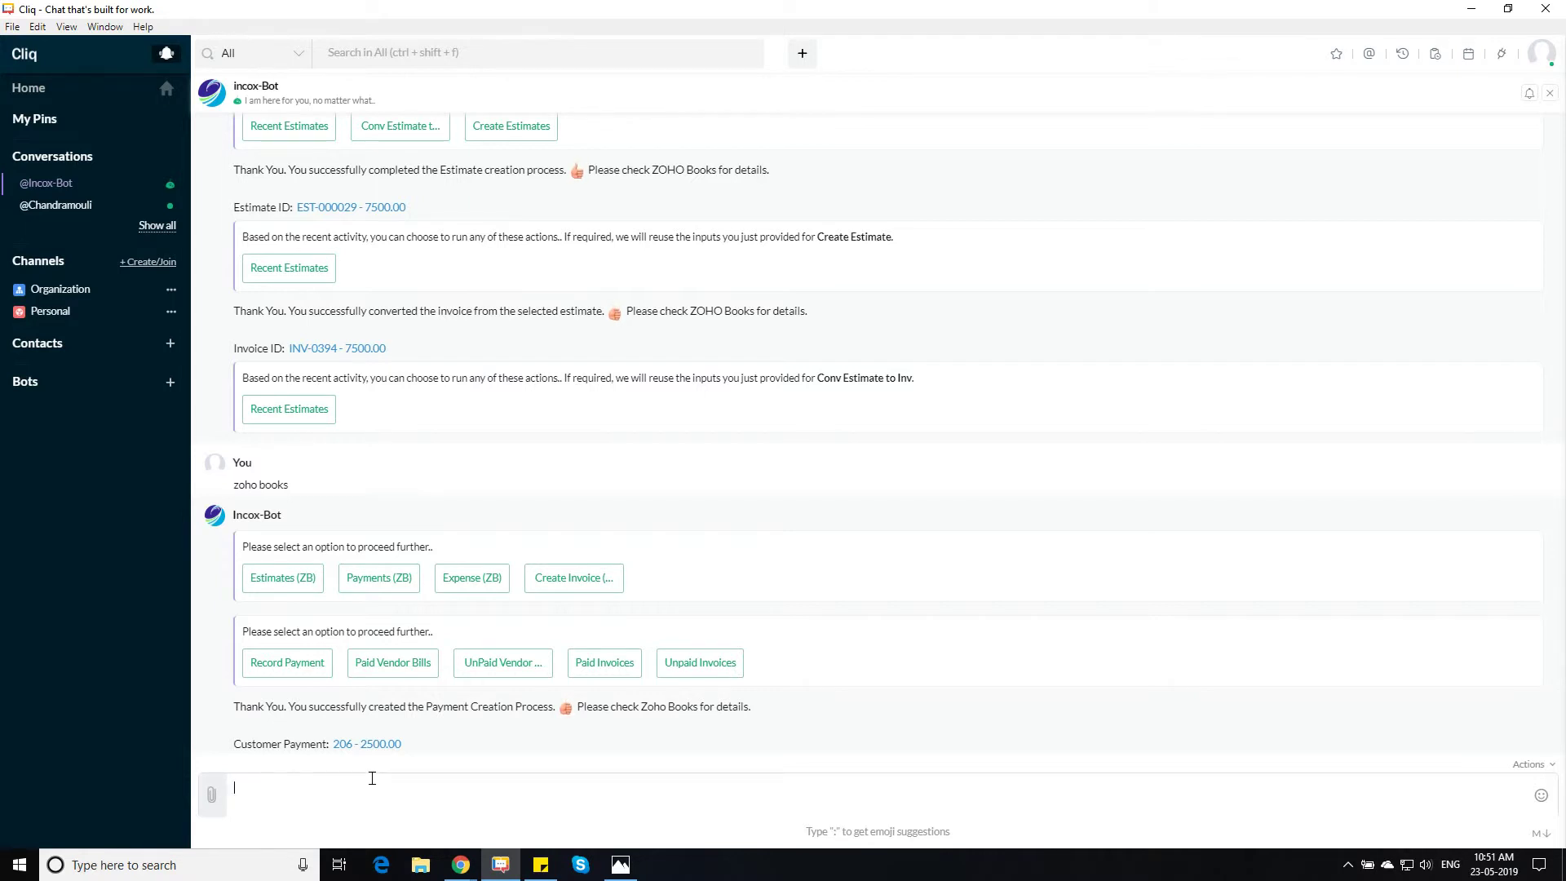
# Open the colleague's one-to-one conversation beside the Incox-Bot chat
pyautogui.click(56, 205)
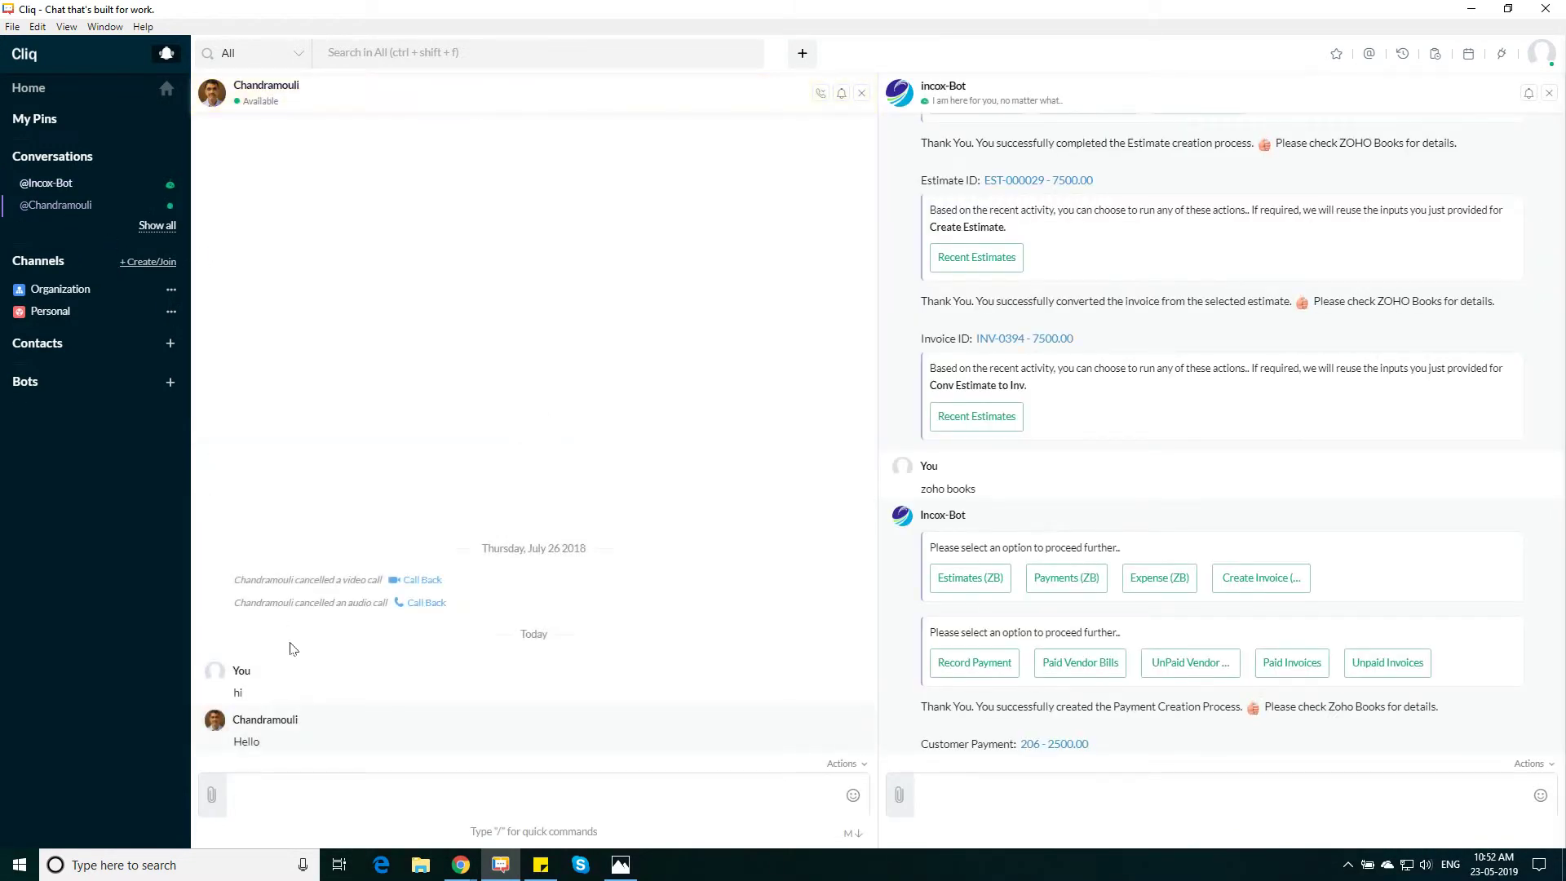
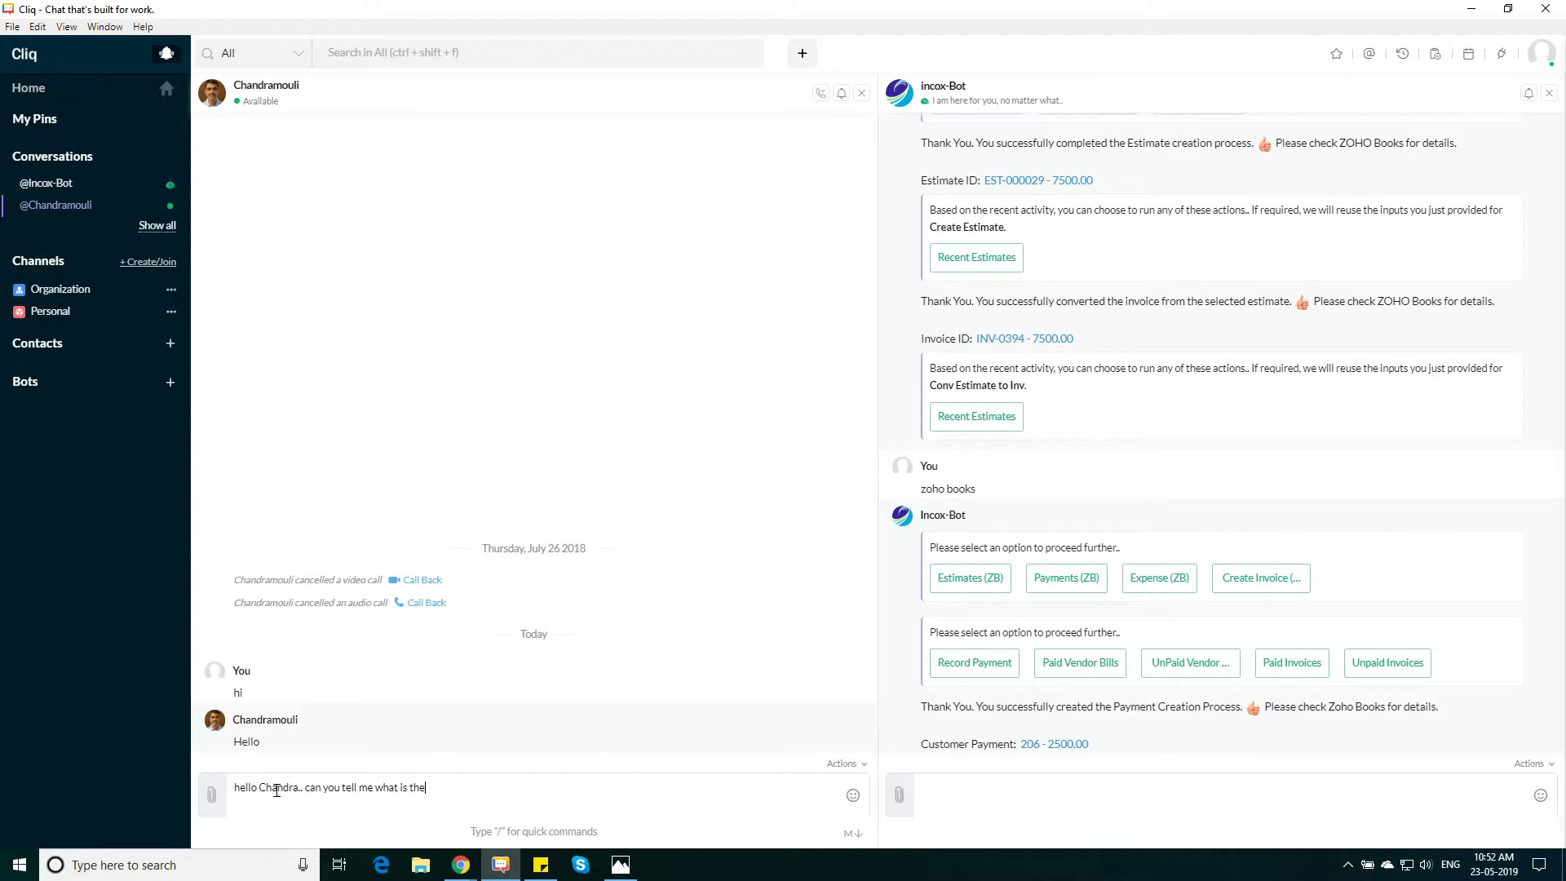
# Ask the colleague which document to send for d2G, then highlight the name in the reply
pyautogui.write(' document name that we need to send for ')
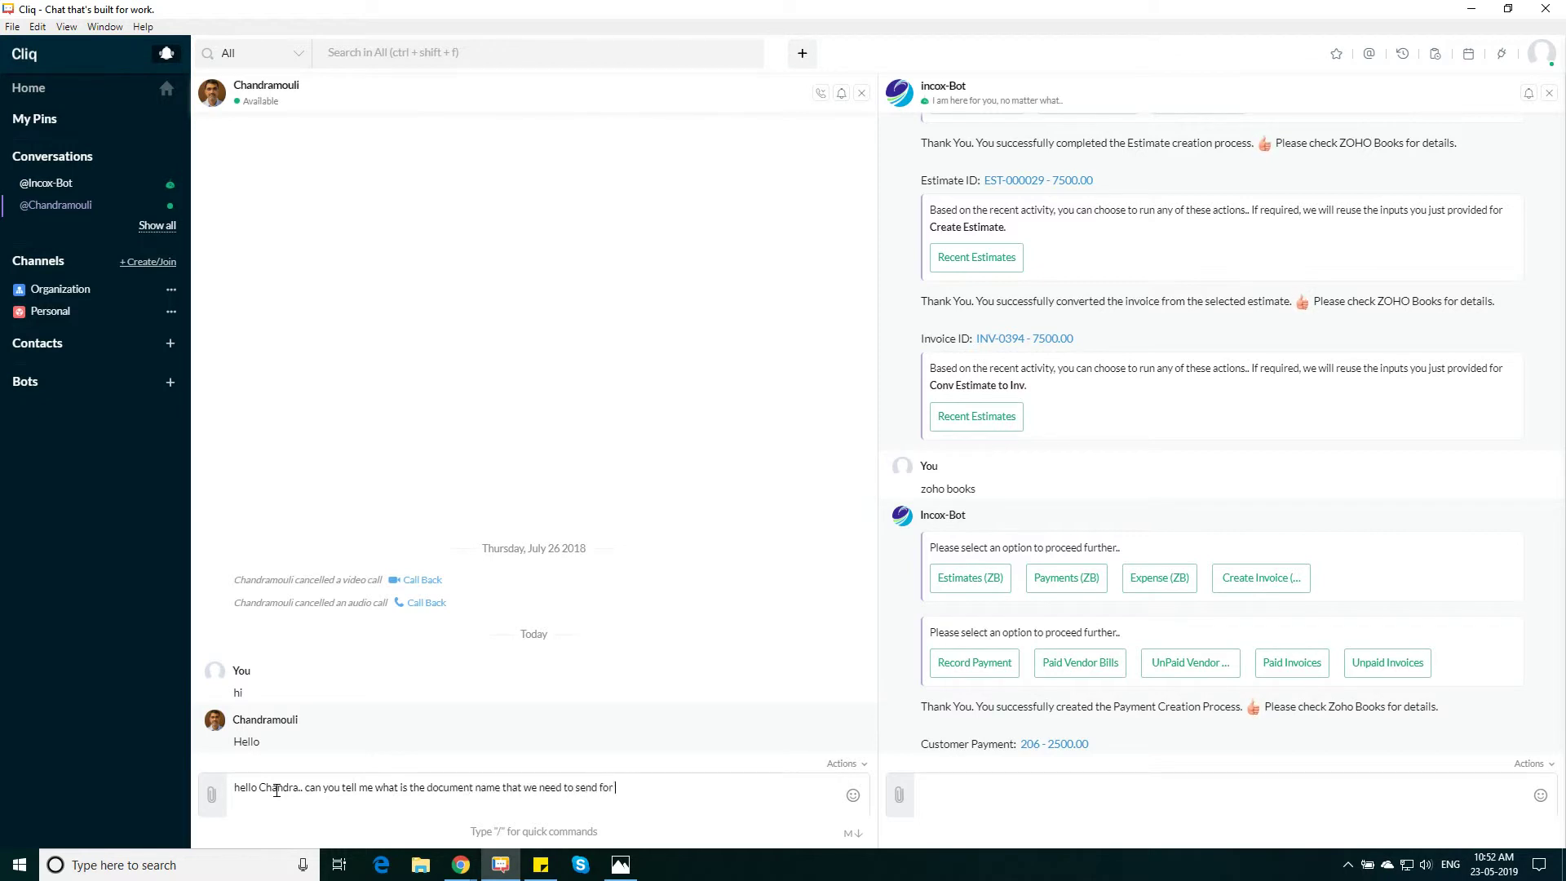
pyautogui.write('d2G')
pyautogui.press('Return')
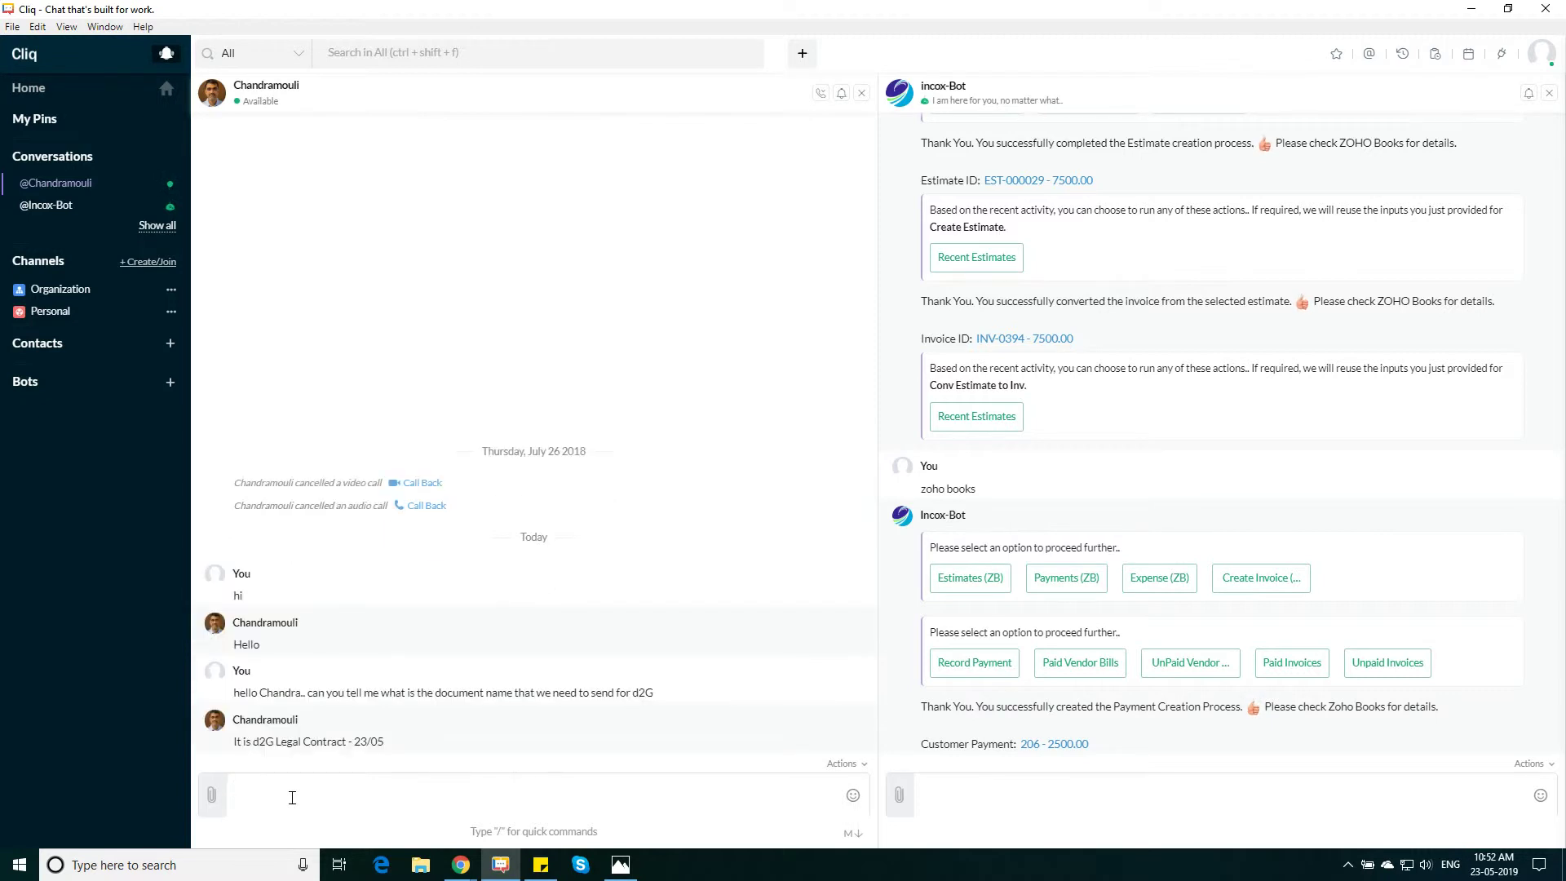
pyautogui.moveTo(259, 742); pyautogui.dragTo(384, 743)
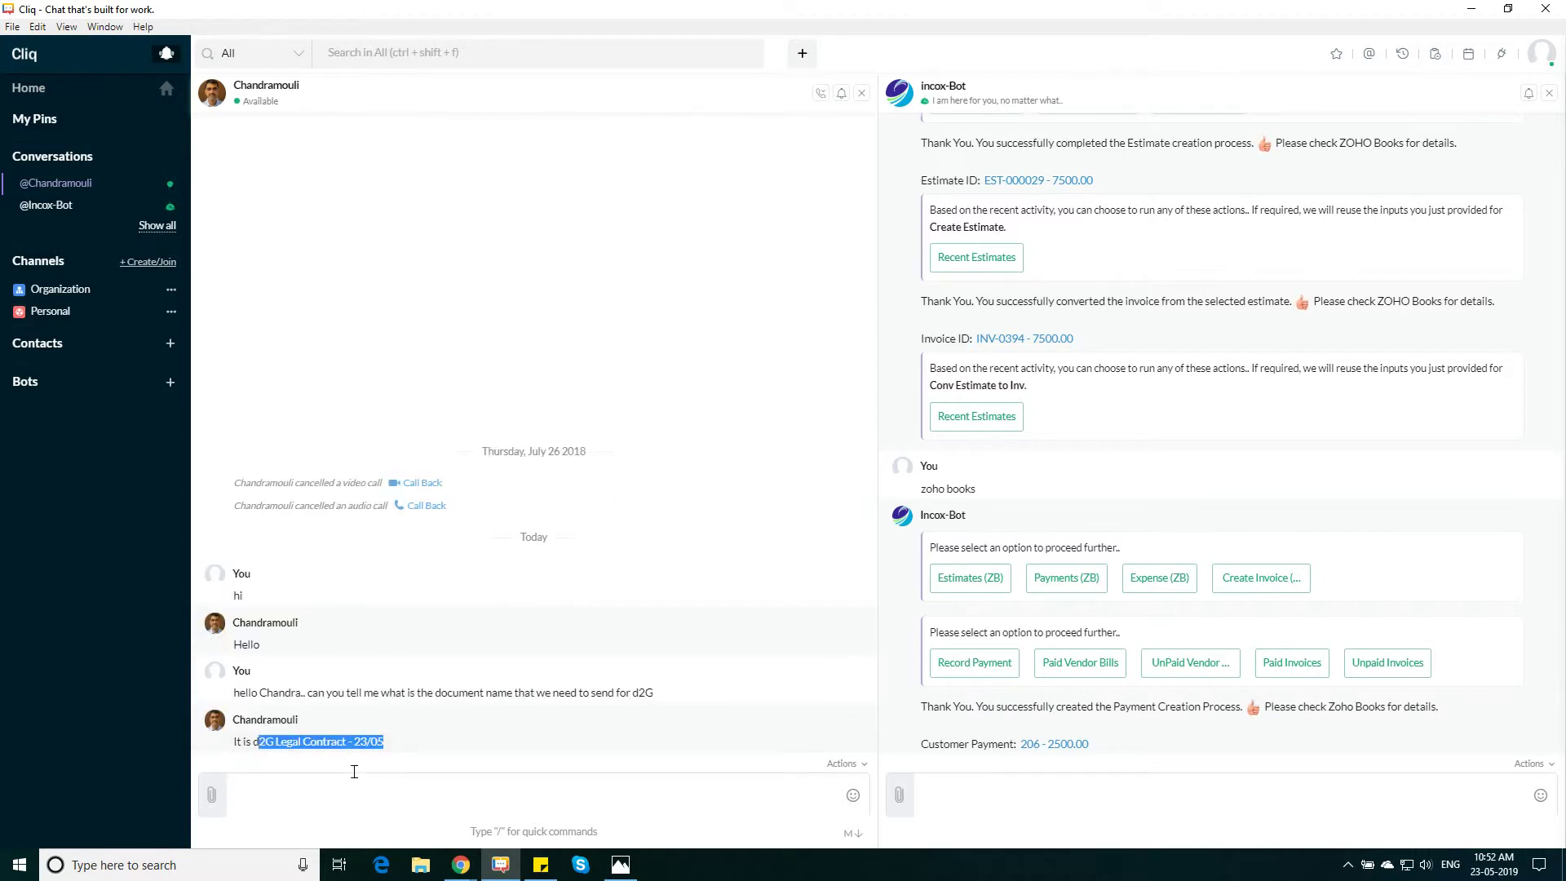
# Reply 'great.. thanks' and close the colleague's conversation pane
pyautogui.click(325, 806)
pyautogui.write('great.. thanks')
pyautogui.press('Return')
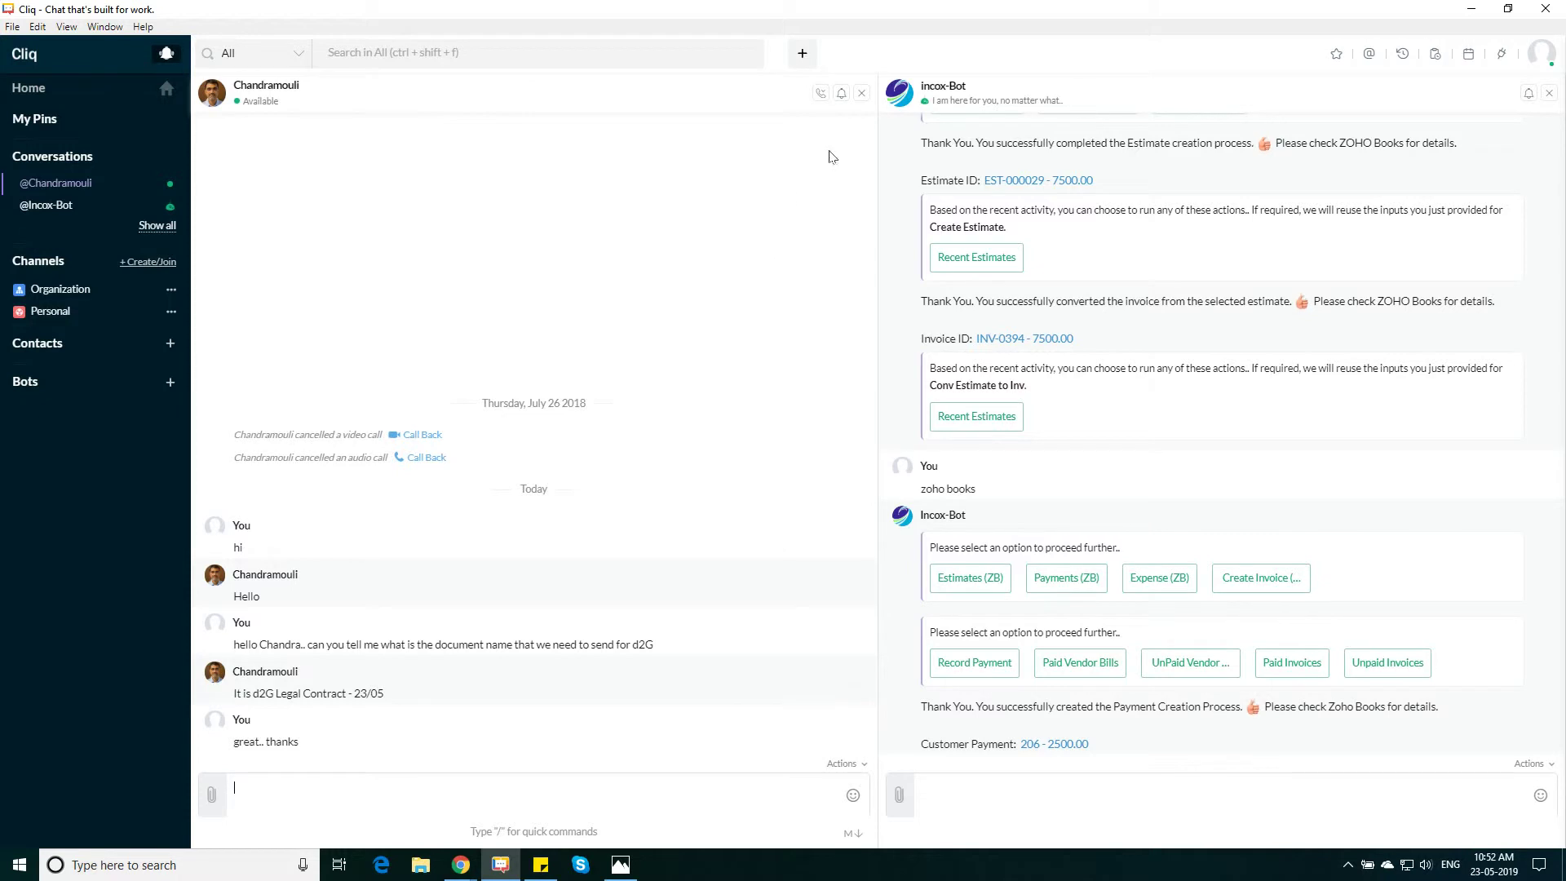
pyautogui.click(860, 95)
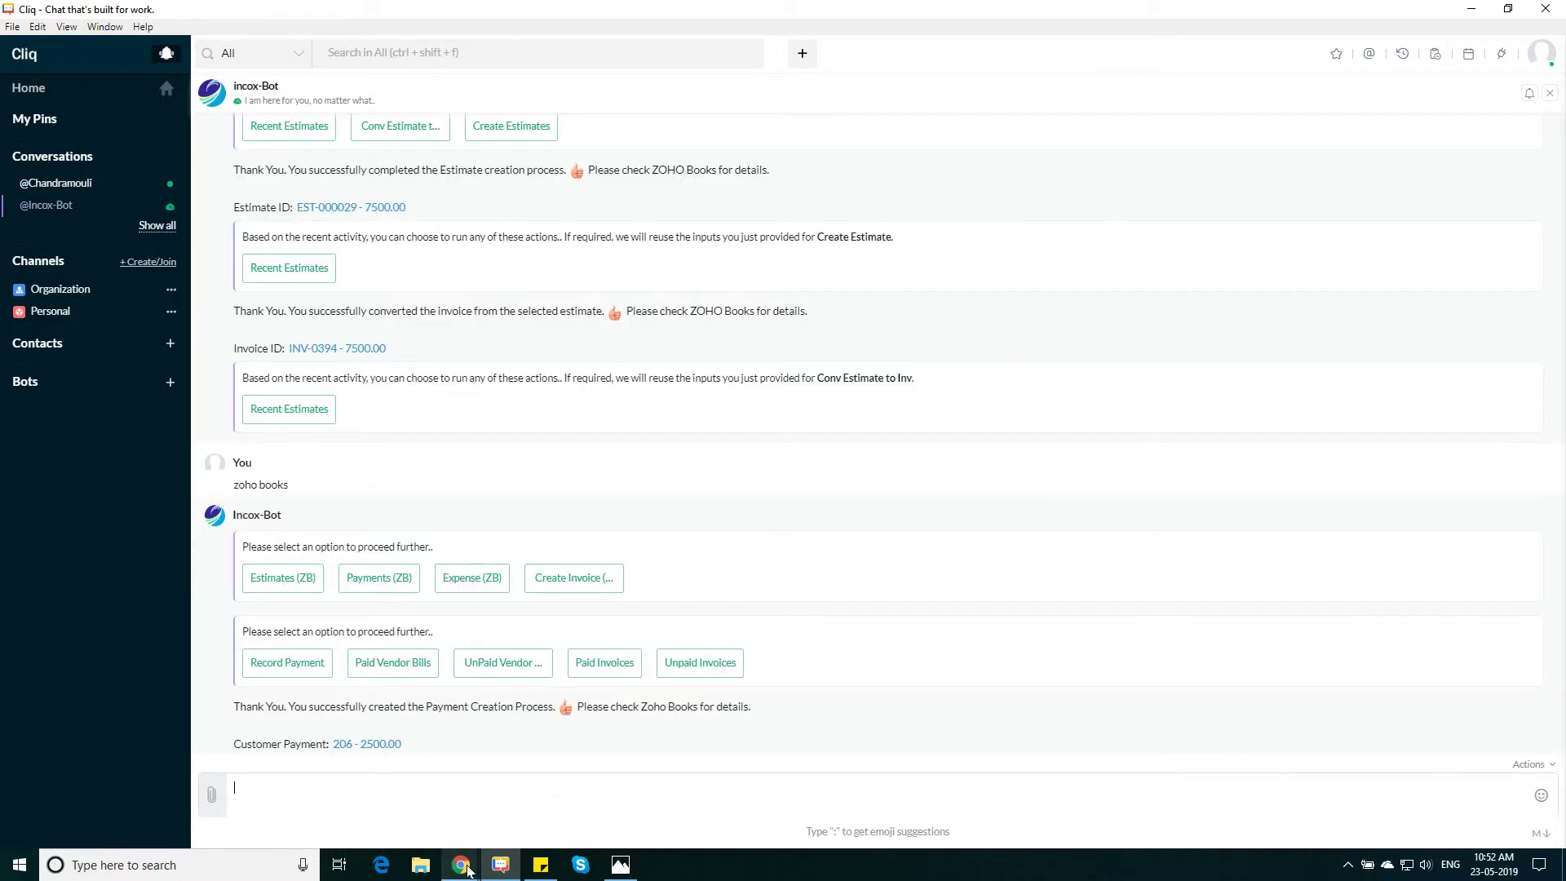
# In the browser Cliq, send 'zoho sign' and look up d2G Legal Contract - 23/05 by name
pyautogui.moveTo(469, 871)
pyautogui.click(426, 815)
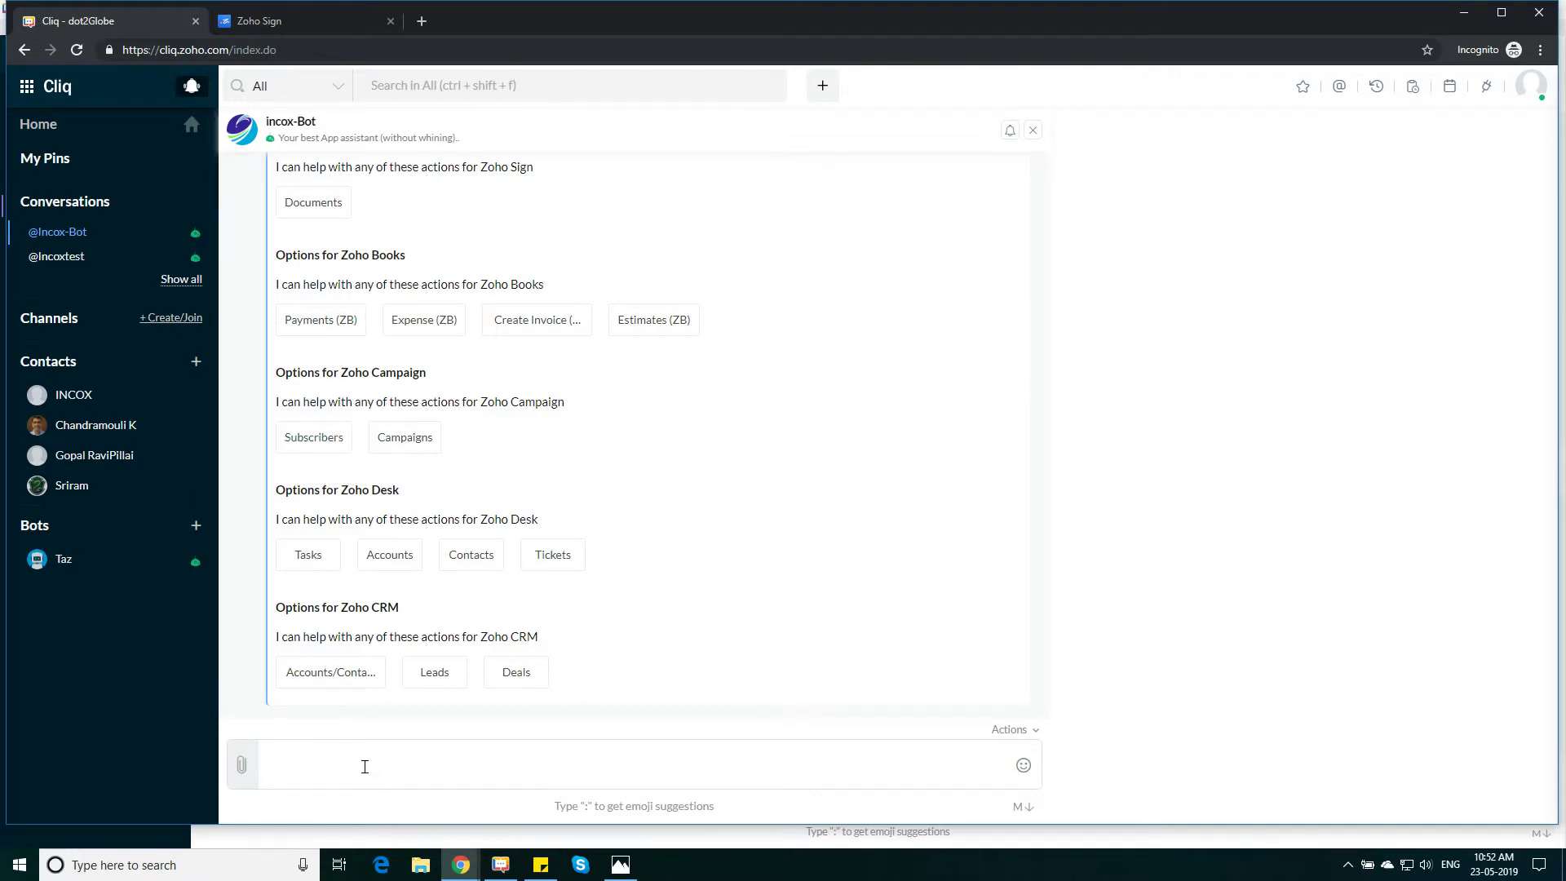
pyautogui.write('oho sign')
pyautogui.press('Return')
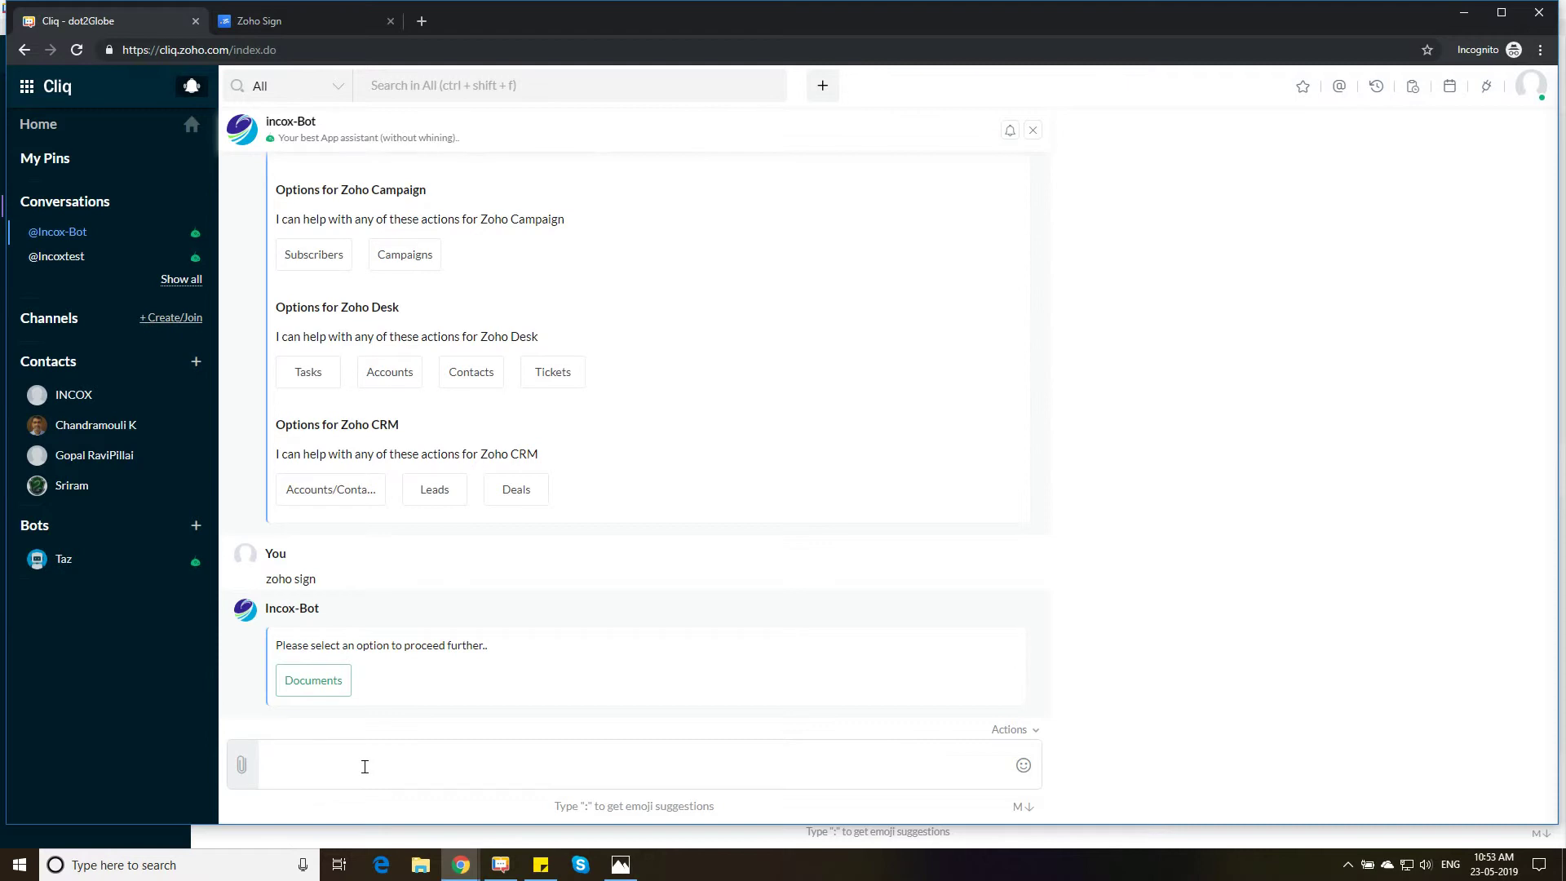
pyautogui.click(323, 687)
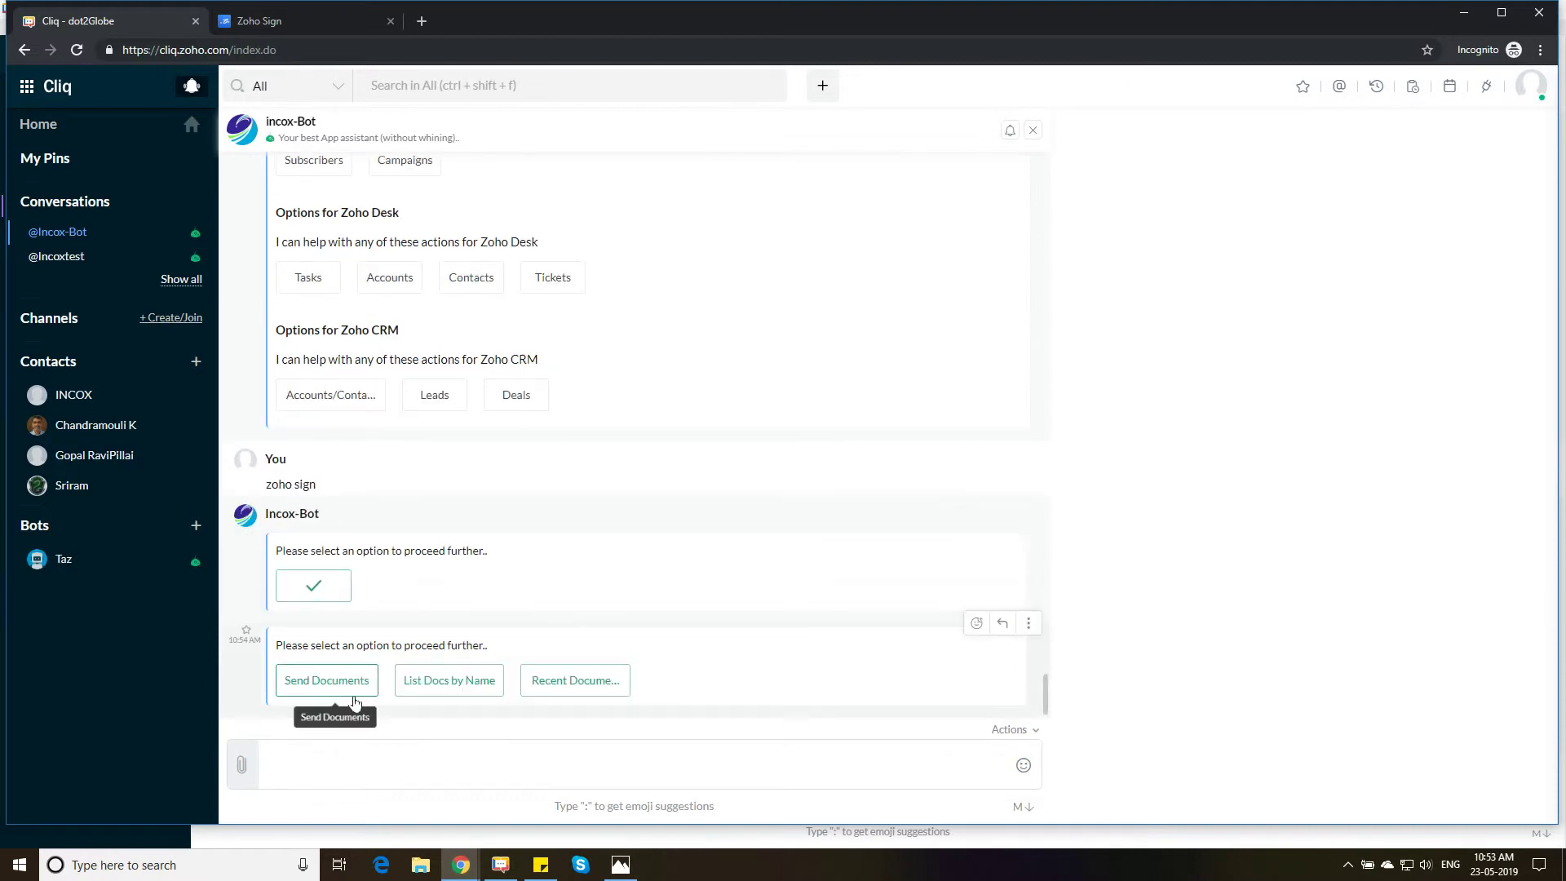
pyautogui.click(446, 687)
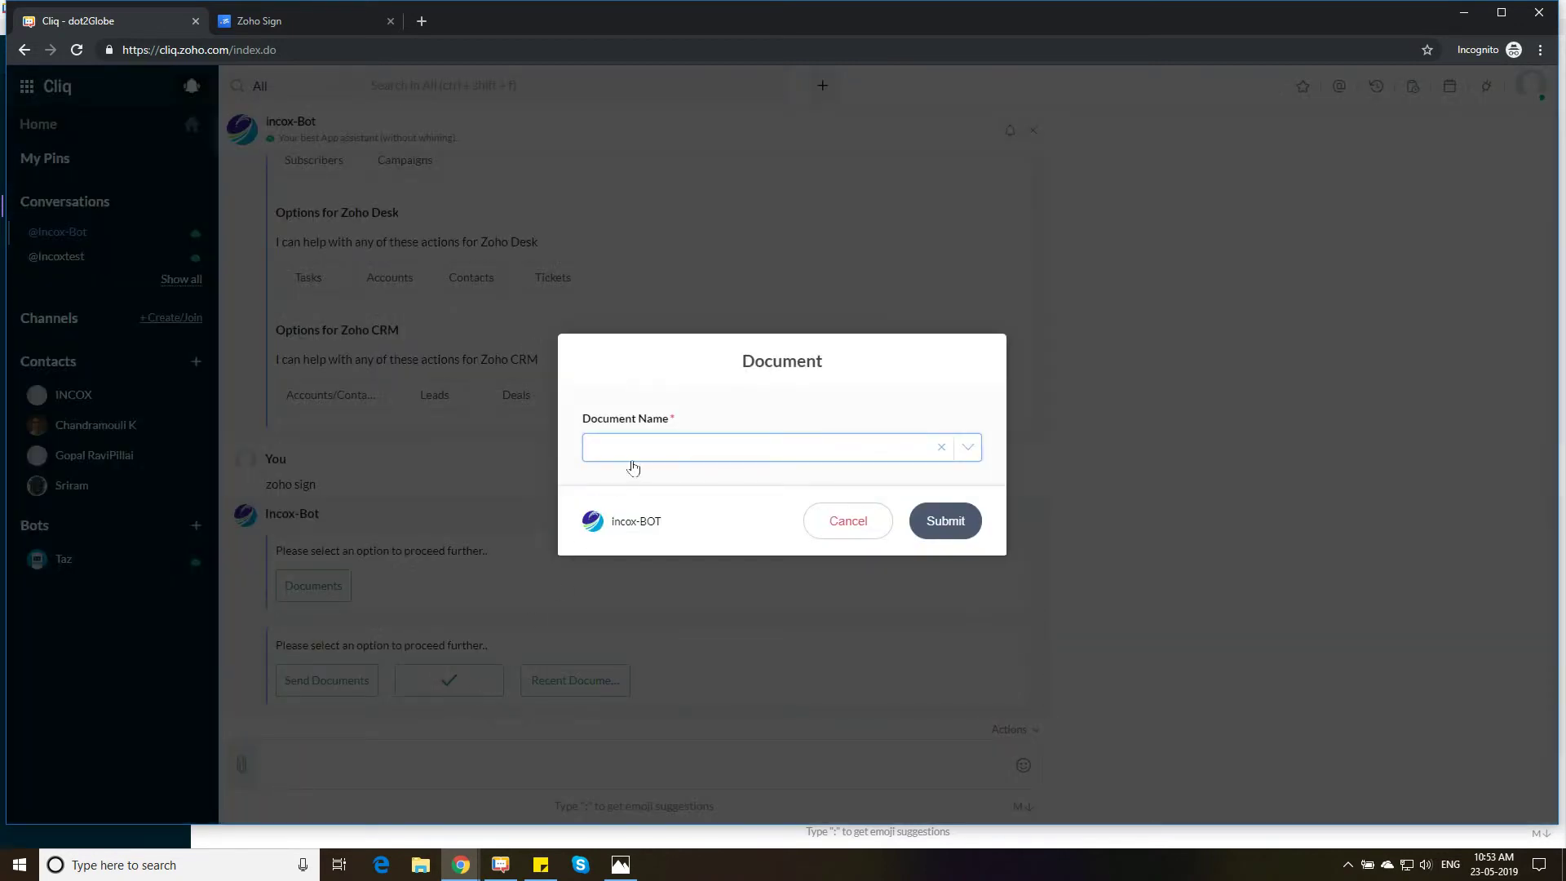
pyautogui.click(650, 453)
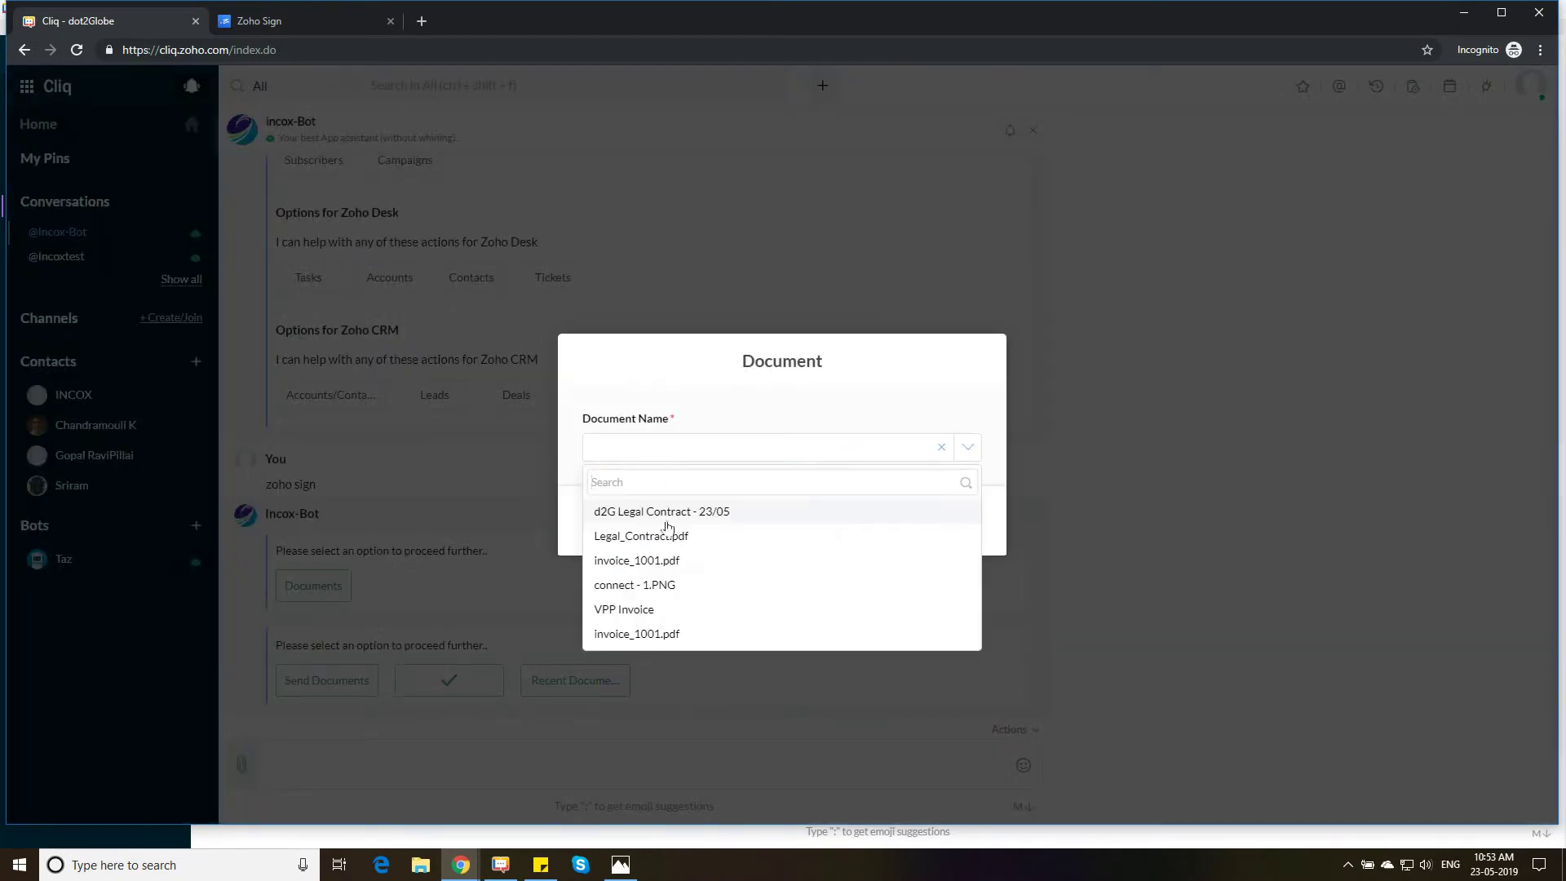
pyautogui.click(628, 512)
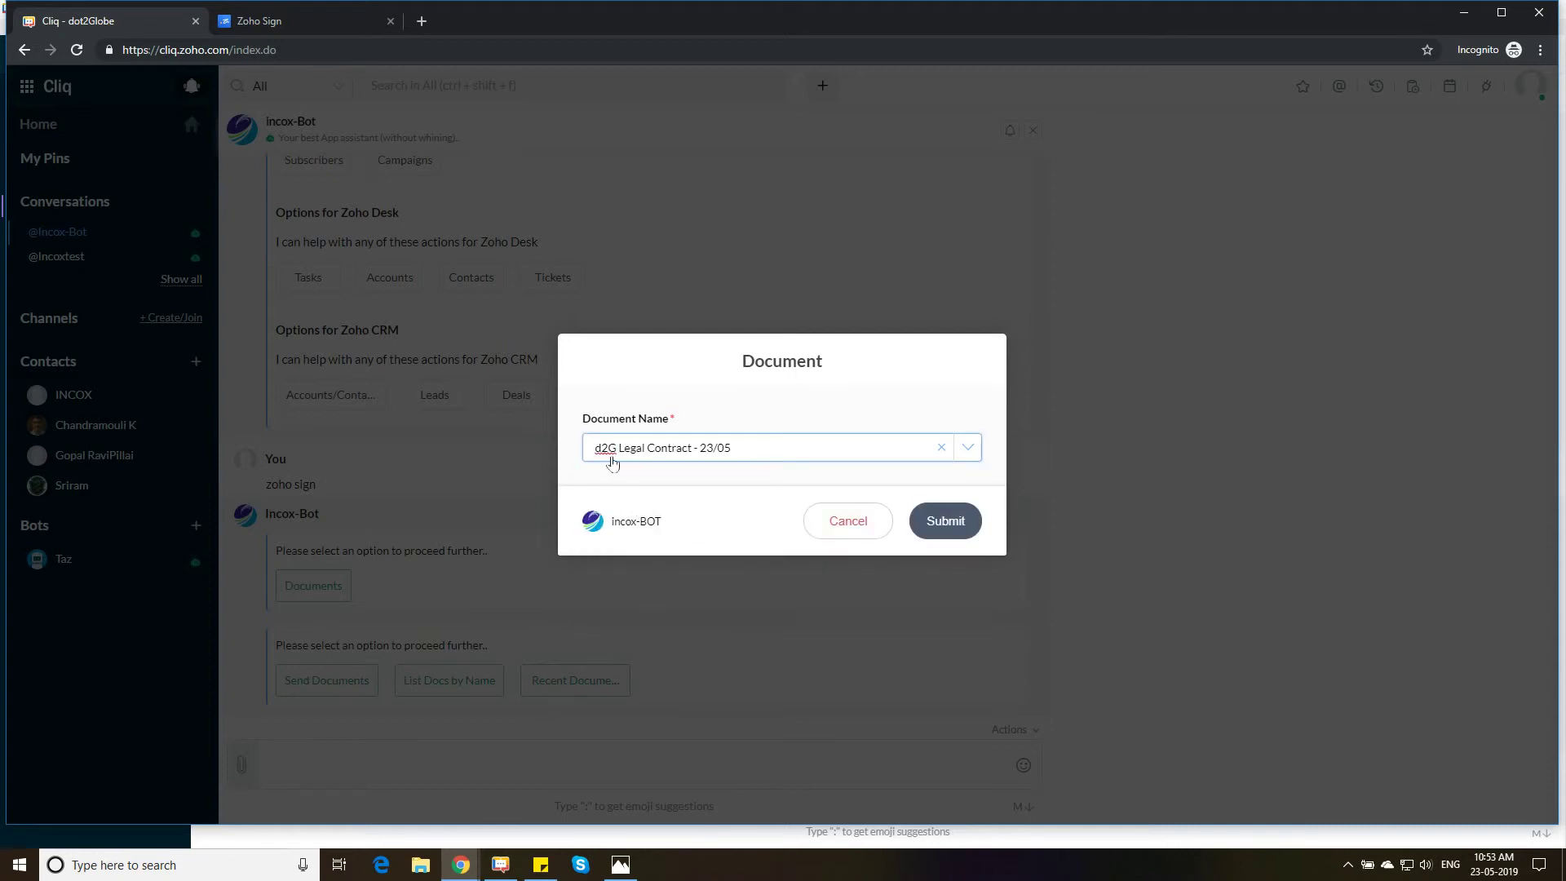
pyautogui.click(944, 522)
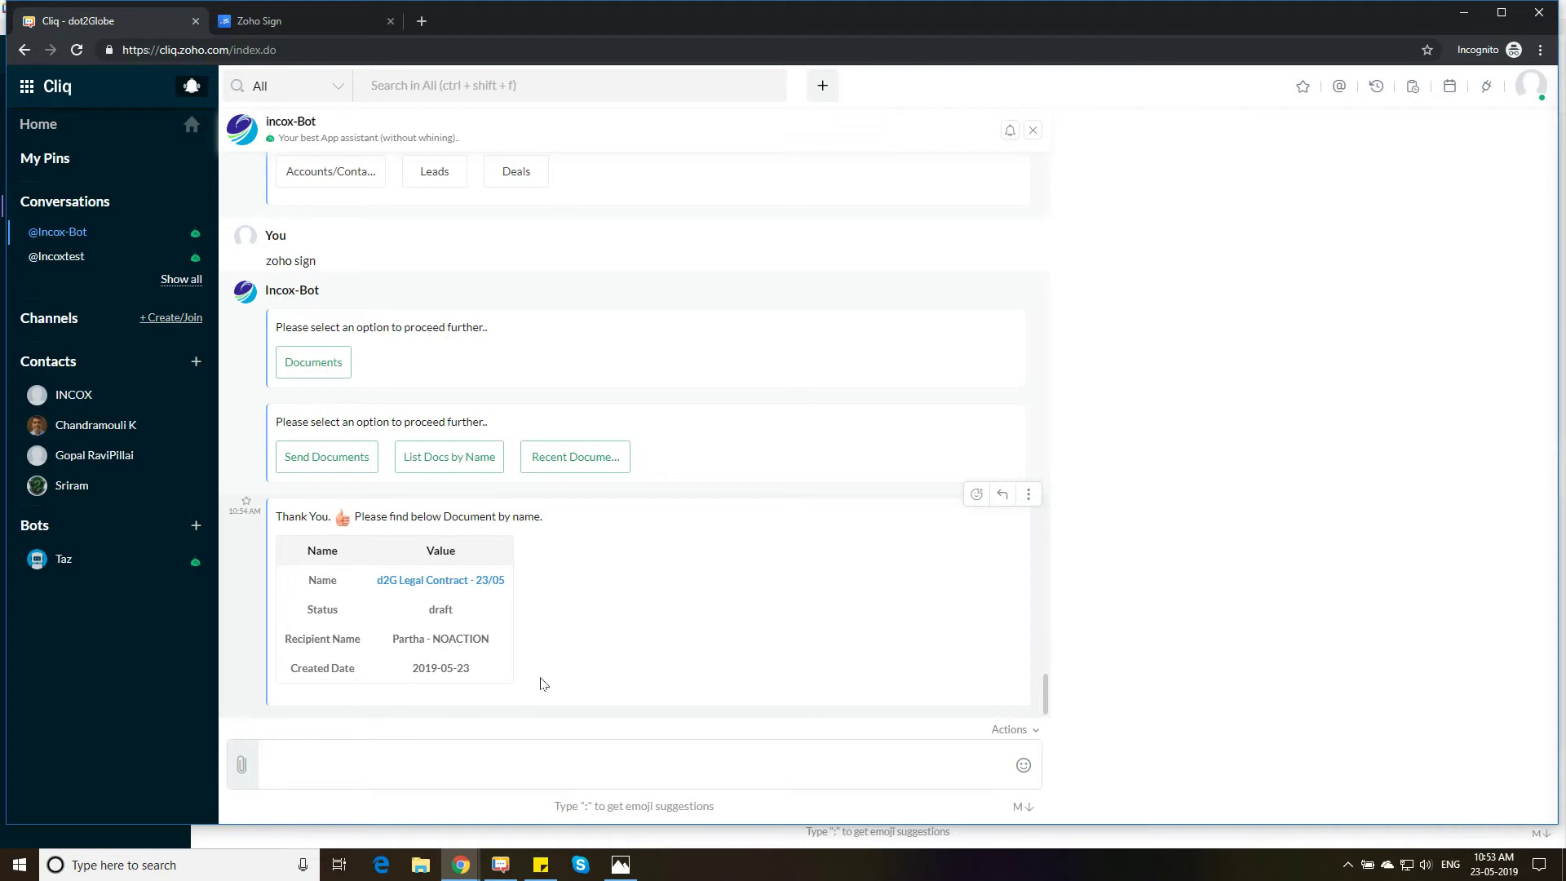
# Use Send Documents to send d2G Legal Contract - 23/05
pyautogui.click(330, 463)
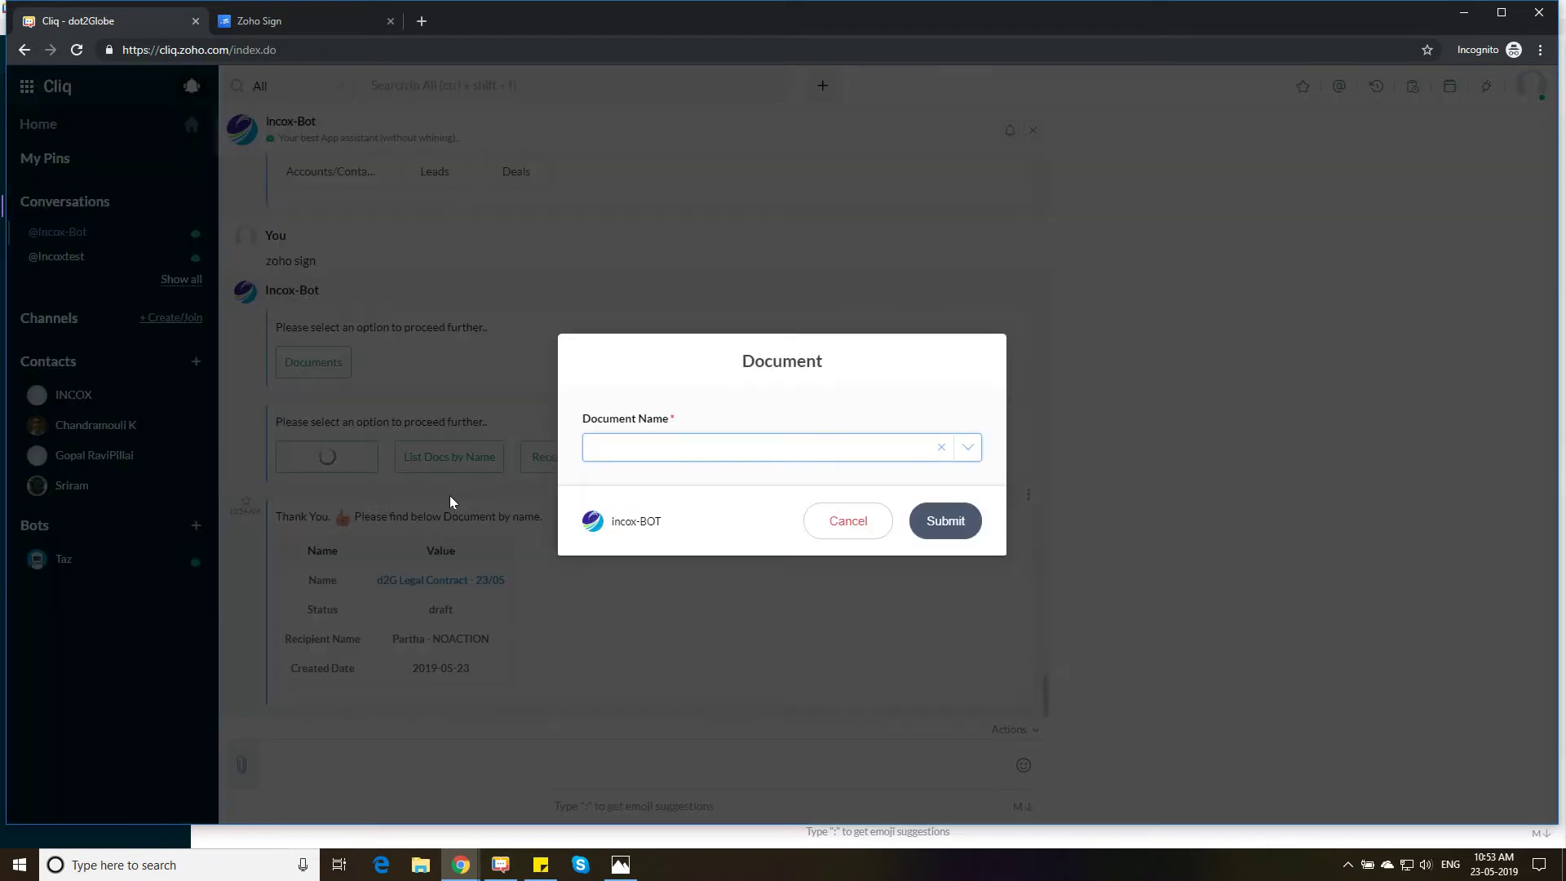
pyautogui.click(751, 457)
pyautogui.click(692, 475)
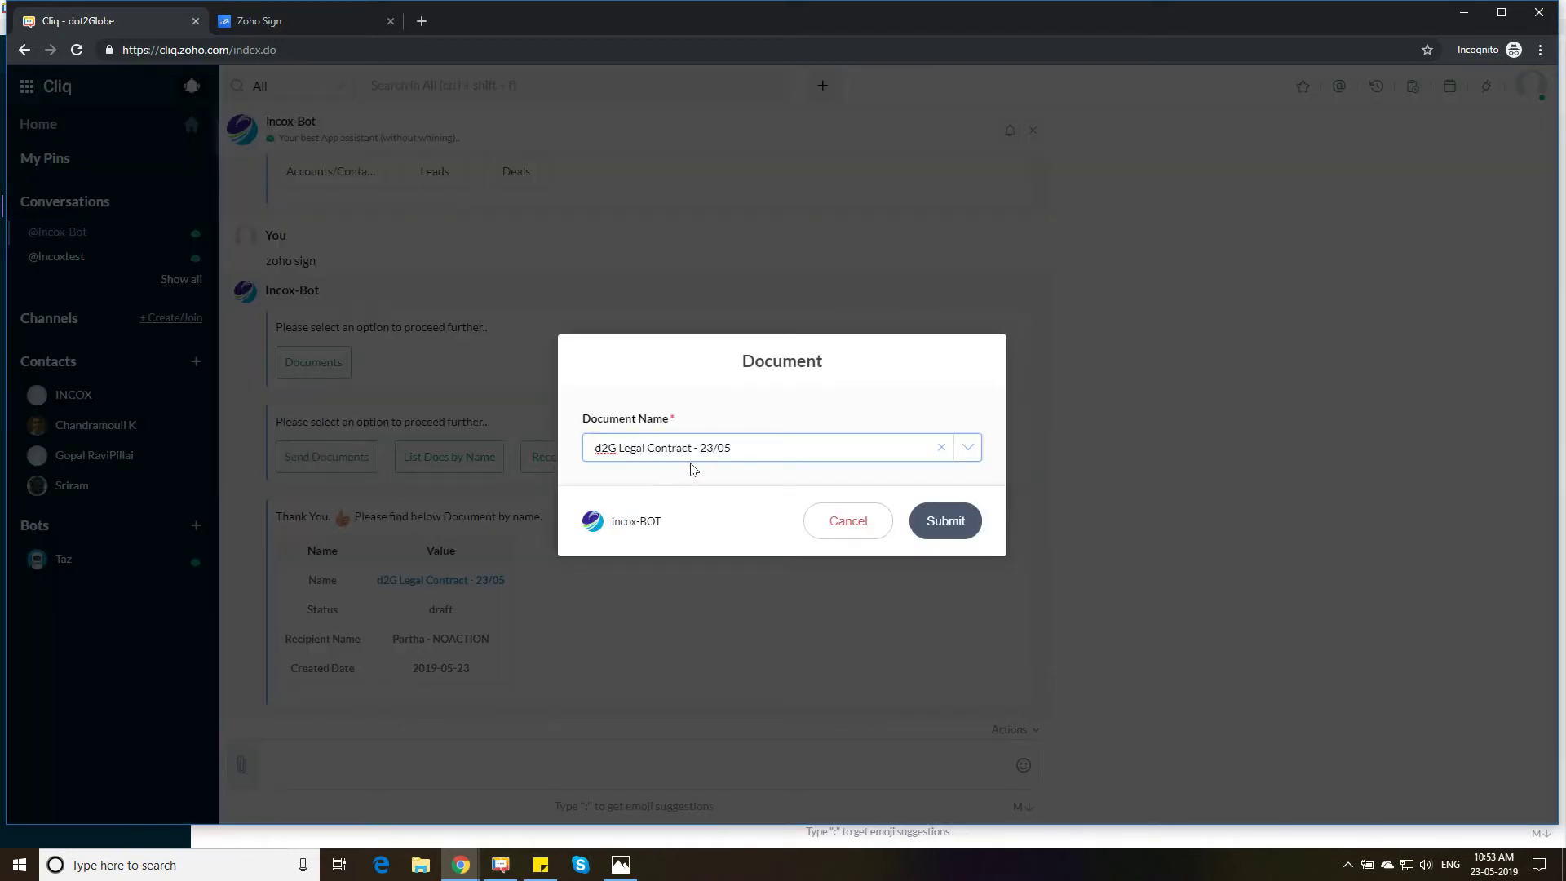
pyautogui.click(949, 525)
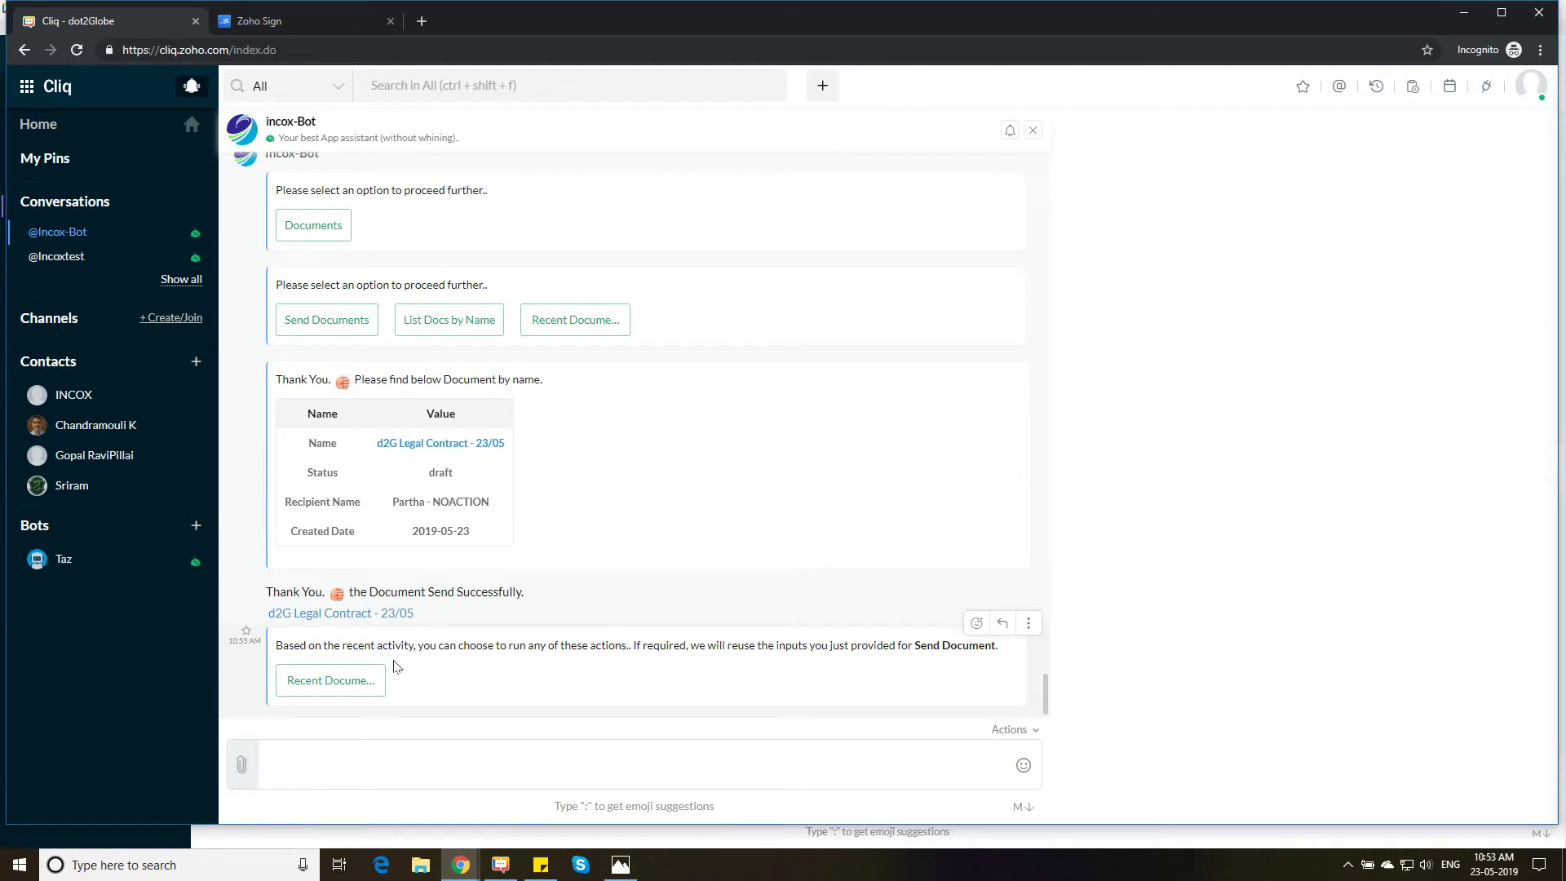
# List recent documents, check the d2G contract shows inprogress, then minimize Chrome
pyautogui.click(352, 694)
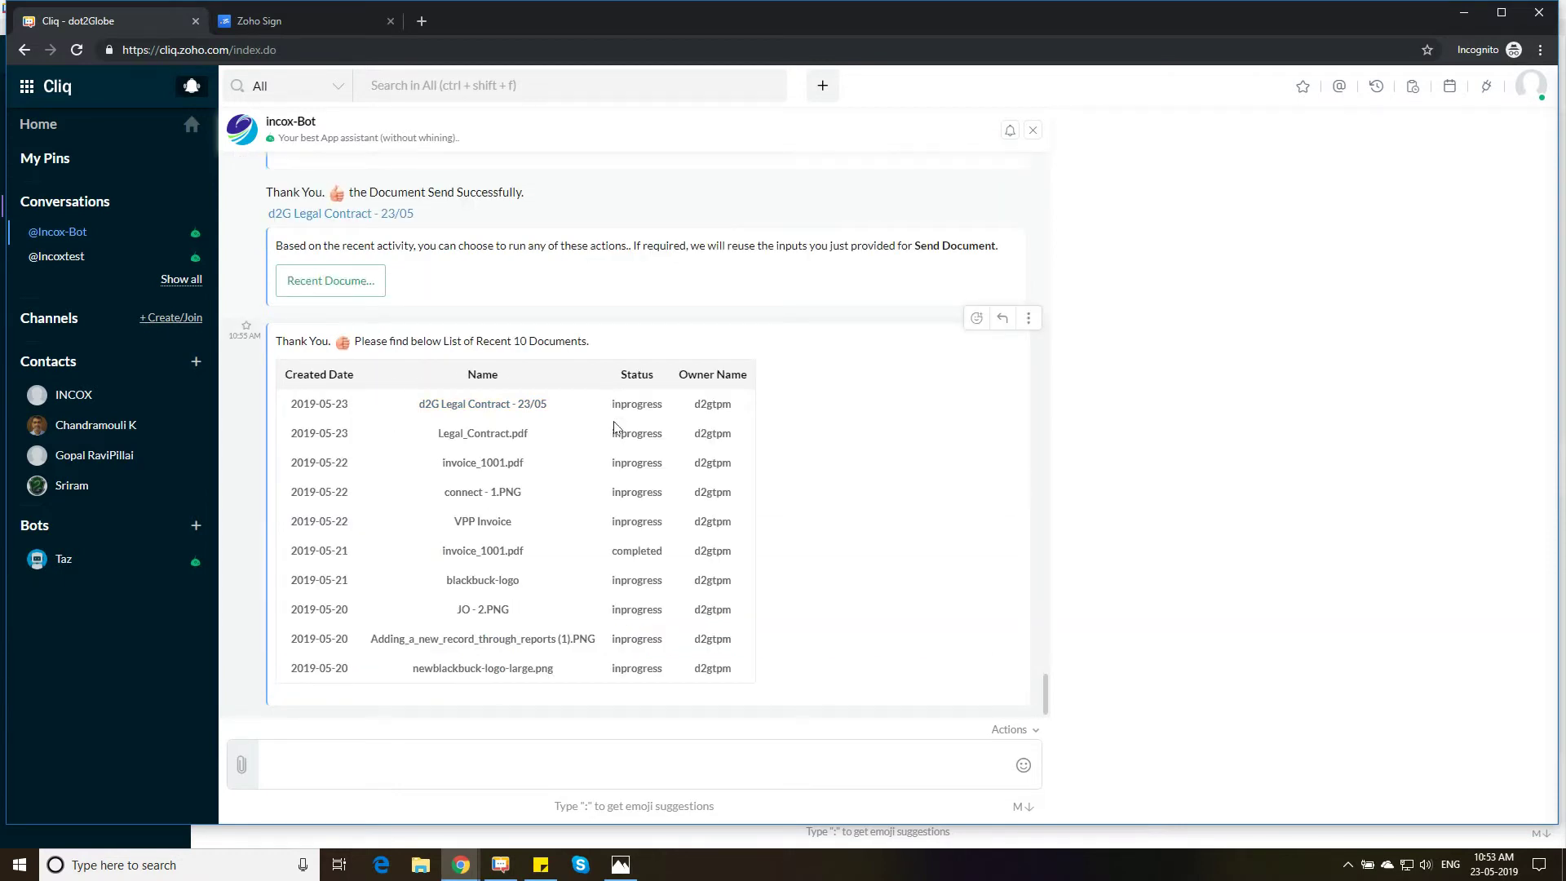
pyautogui.moveTo(609, 406); pyautogui.dragTo(682, 409)
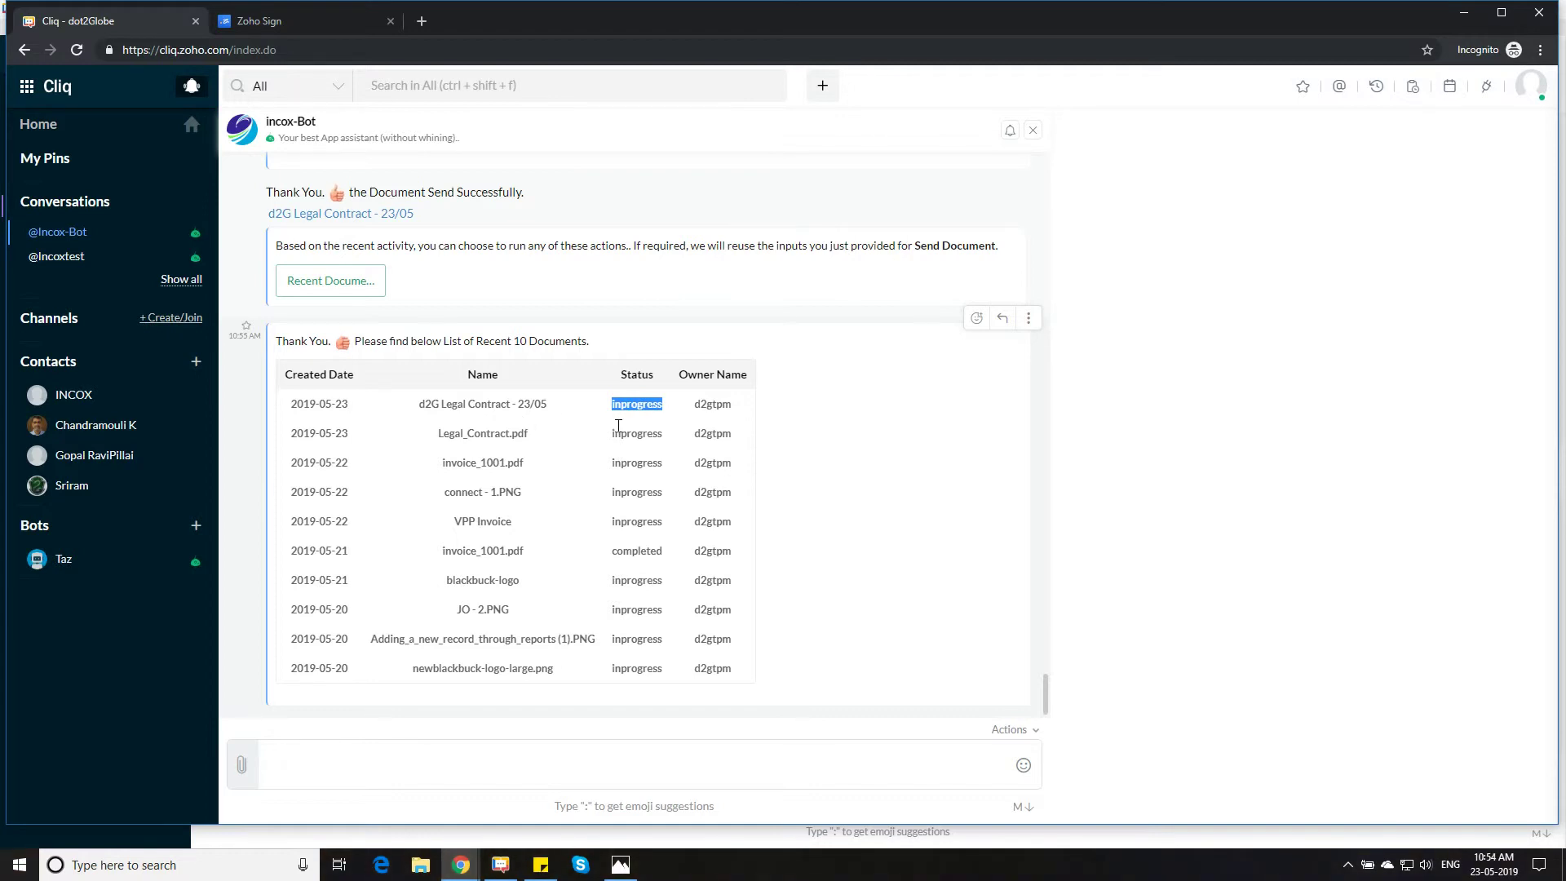
pyautogui.click(1460, 12)
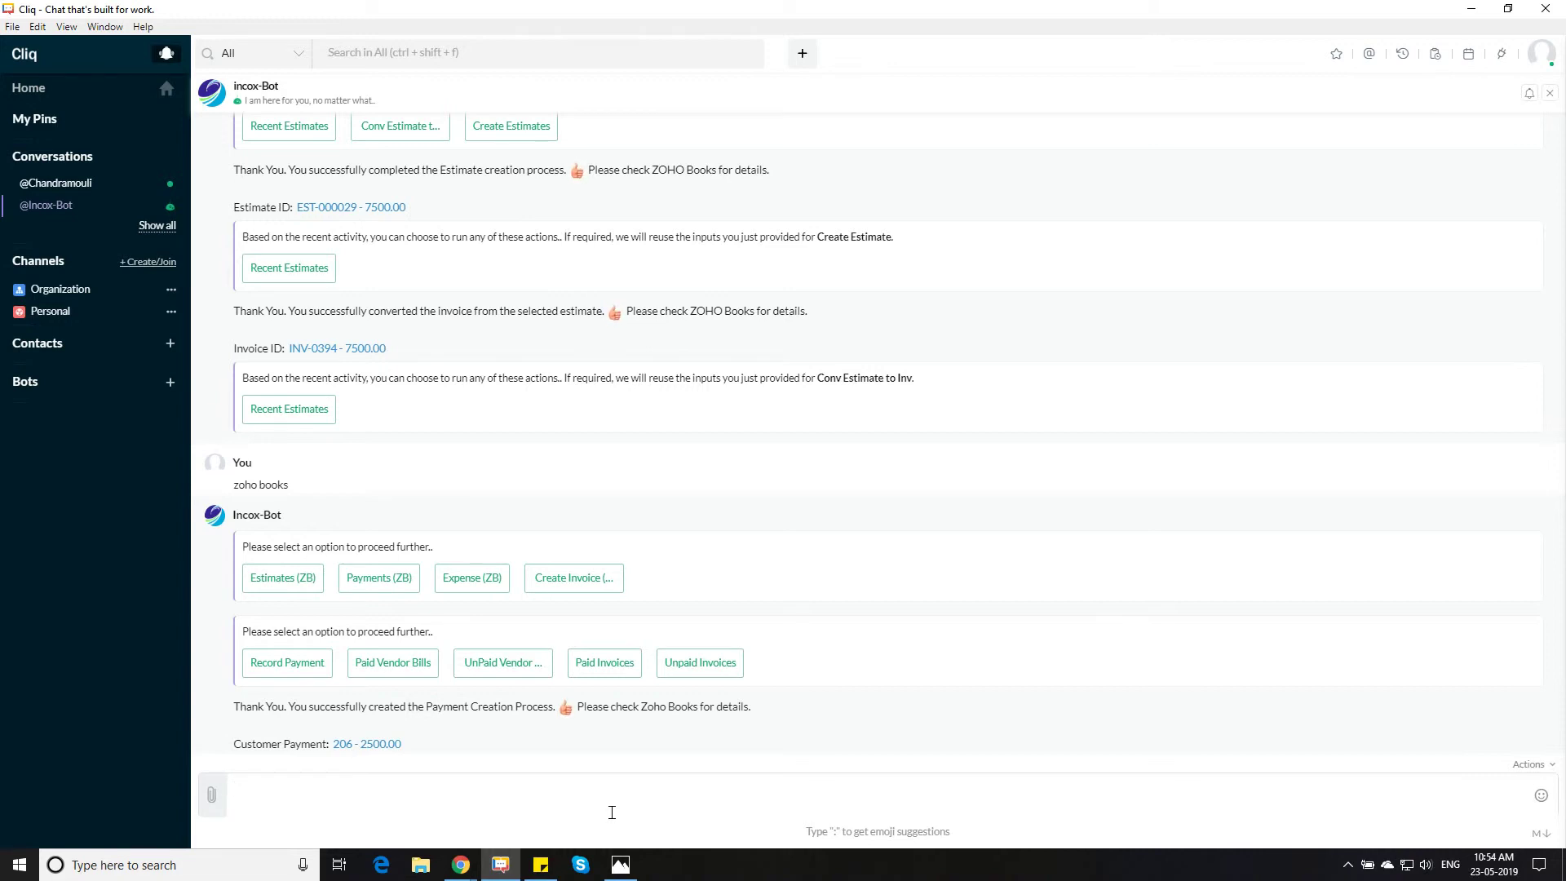
# Send 'zoho campaign' to Incox-Bot
pyautogui.write('oho camapg')
pyautogui.press('BackSpace')
pyautogui.press('BackSpace')
pyautogui.press('BackSpace')
pyautogui.write('mpaign')
pyautogui.press('Return')
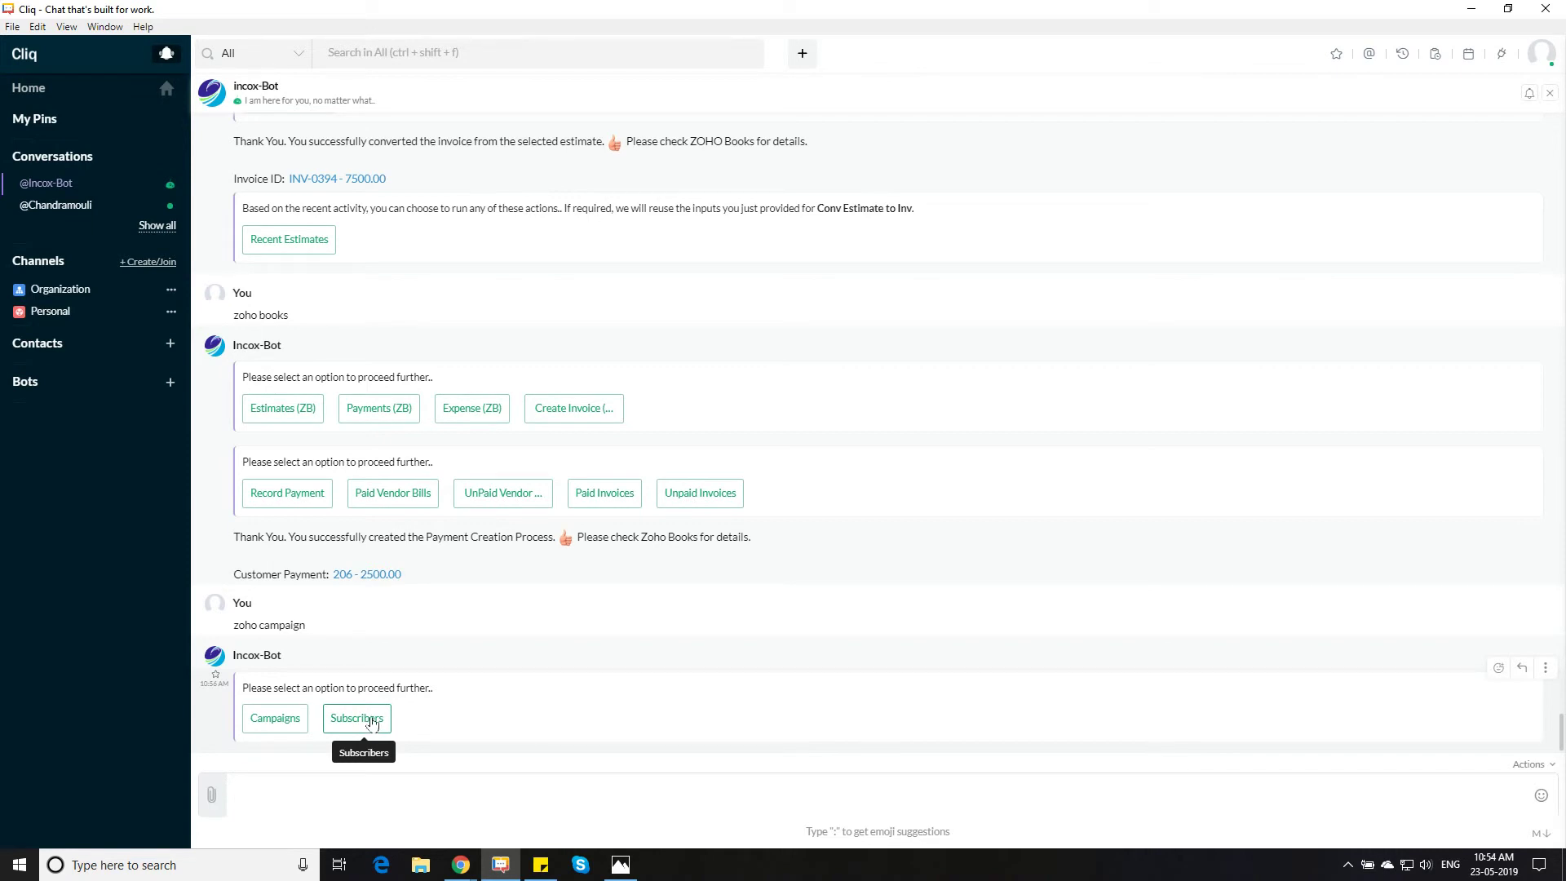
# Get subscribers of the Latest in Legal Newsletter campaign, then show the campaign actions
pyautogui.click(371, 724)
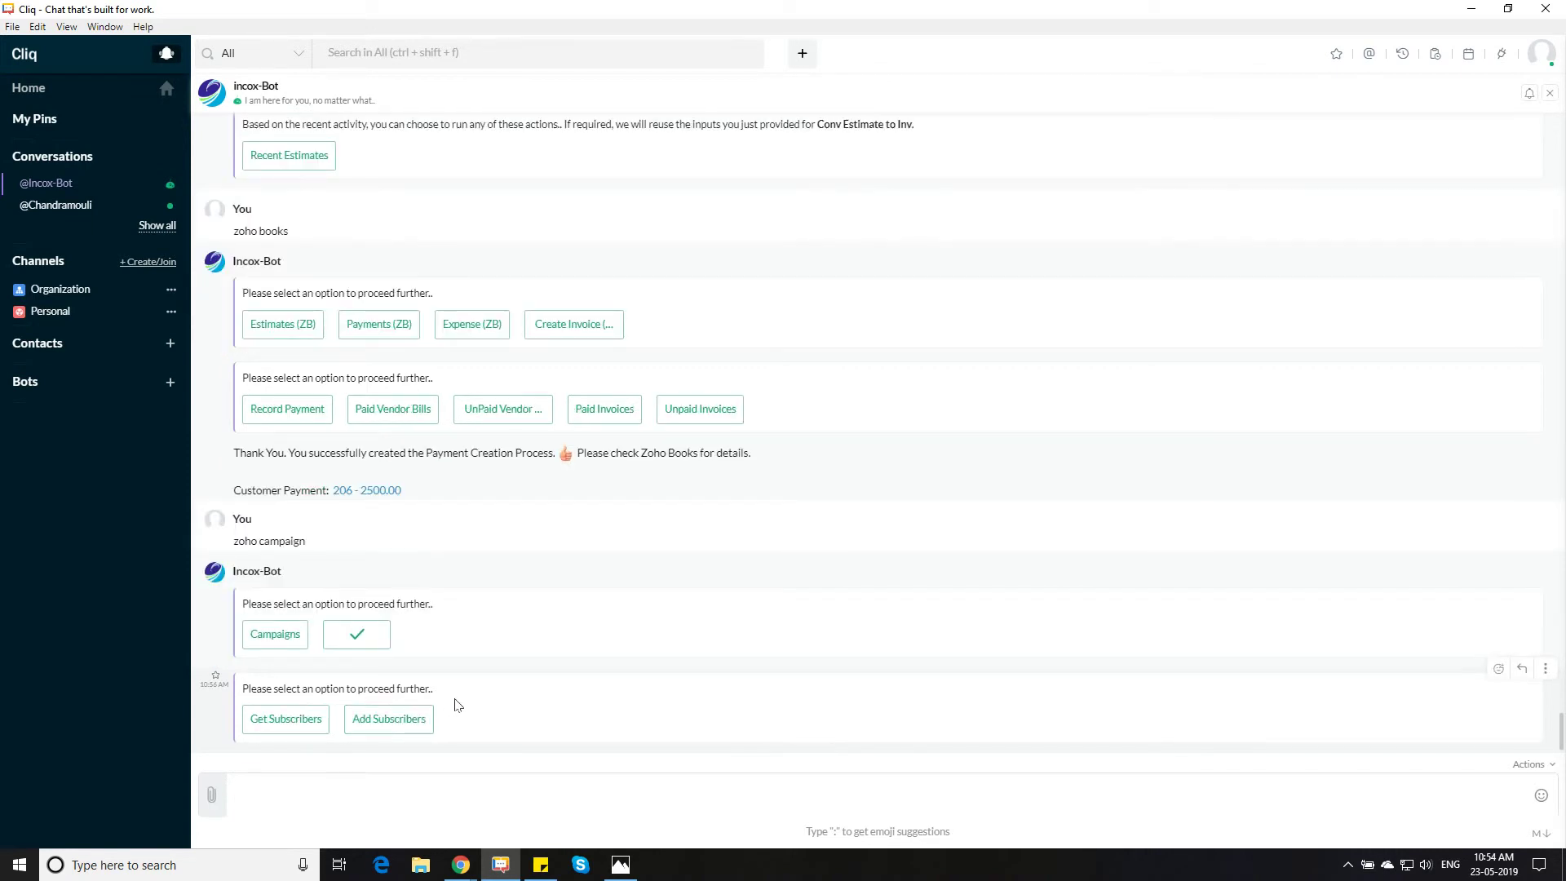
pyautogui.click(298, 731)
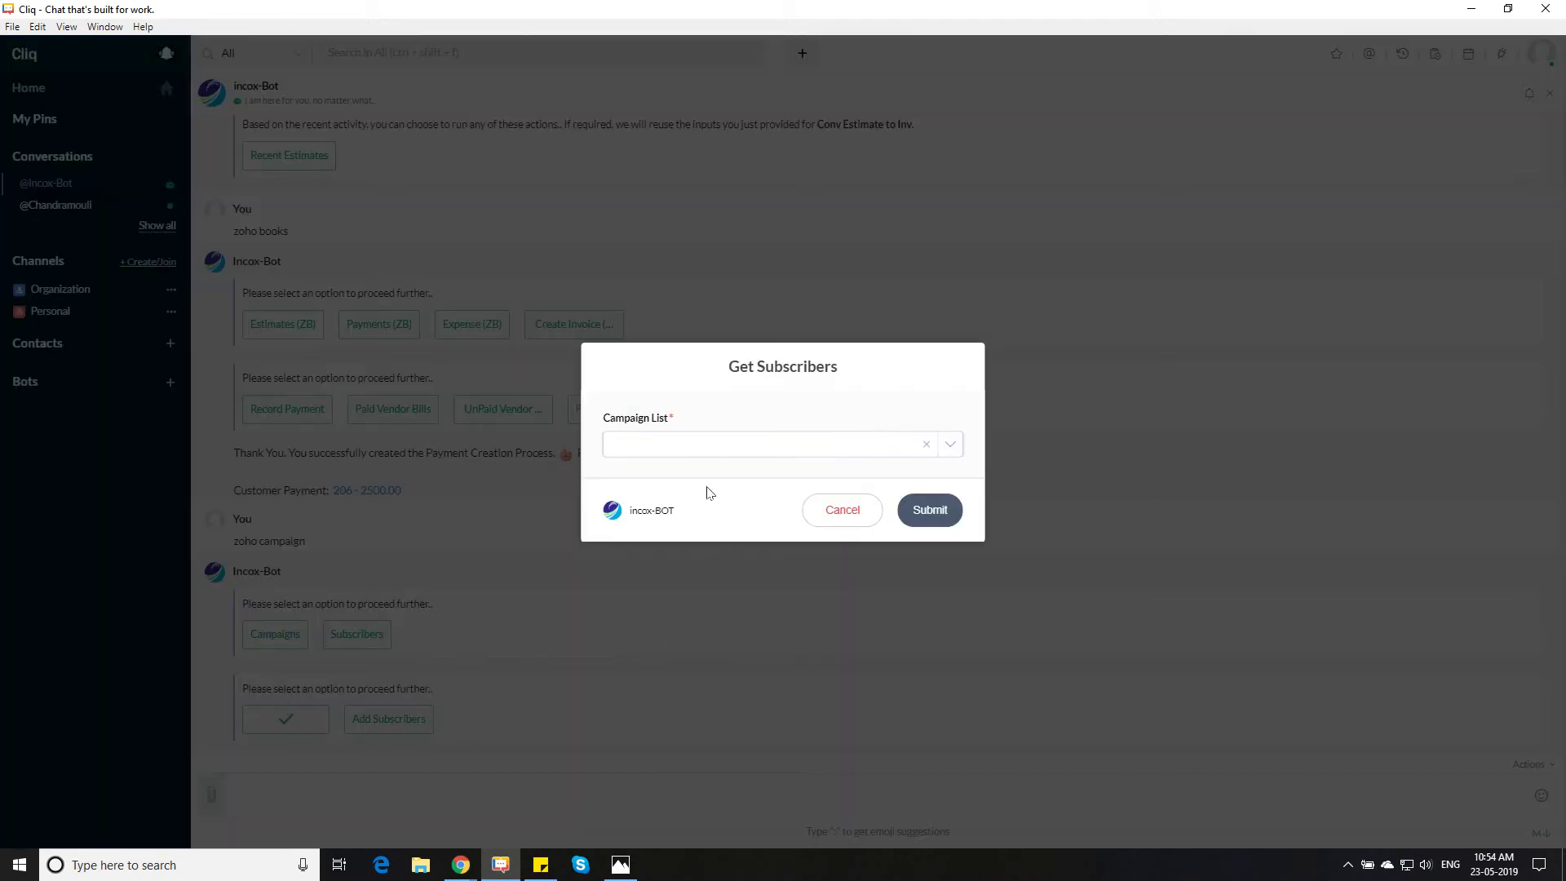
pyautogui.click(708, 450)
pyautogui.click(693, 502)
pyautogui.click(931, 511)
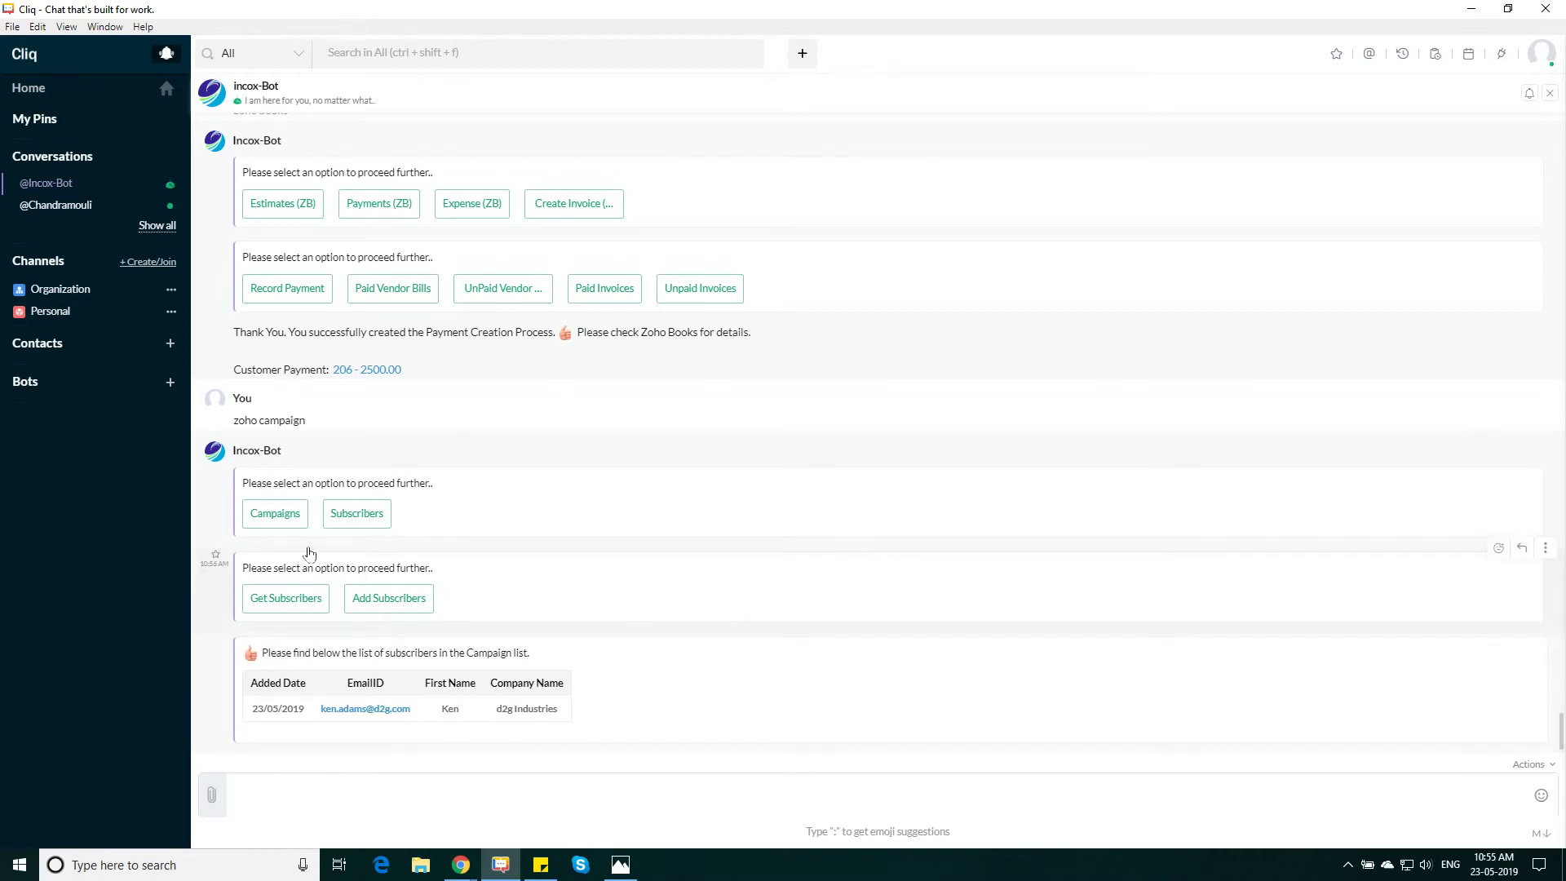
pyautogui.click(279, 517)
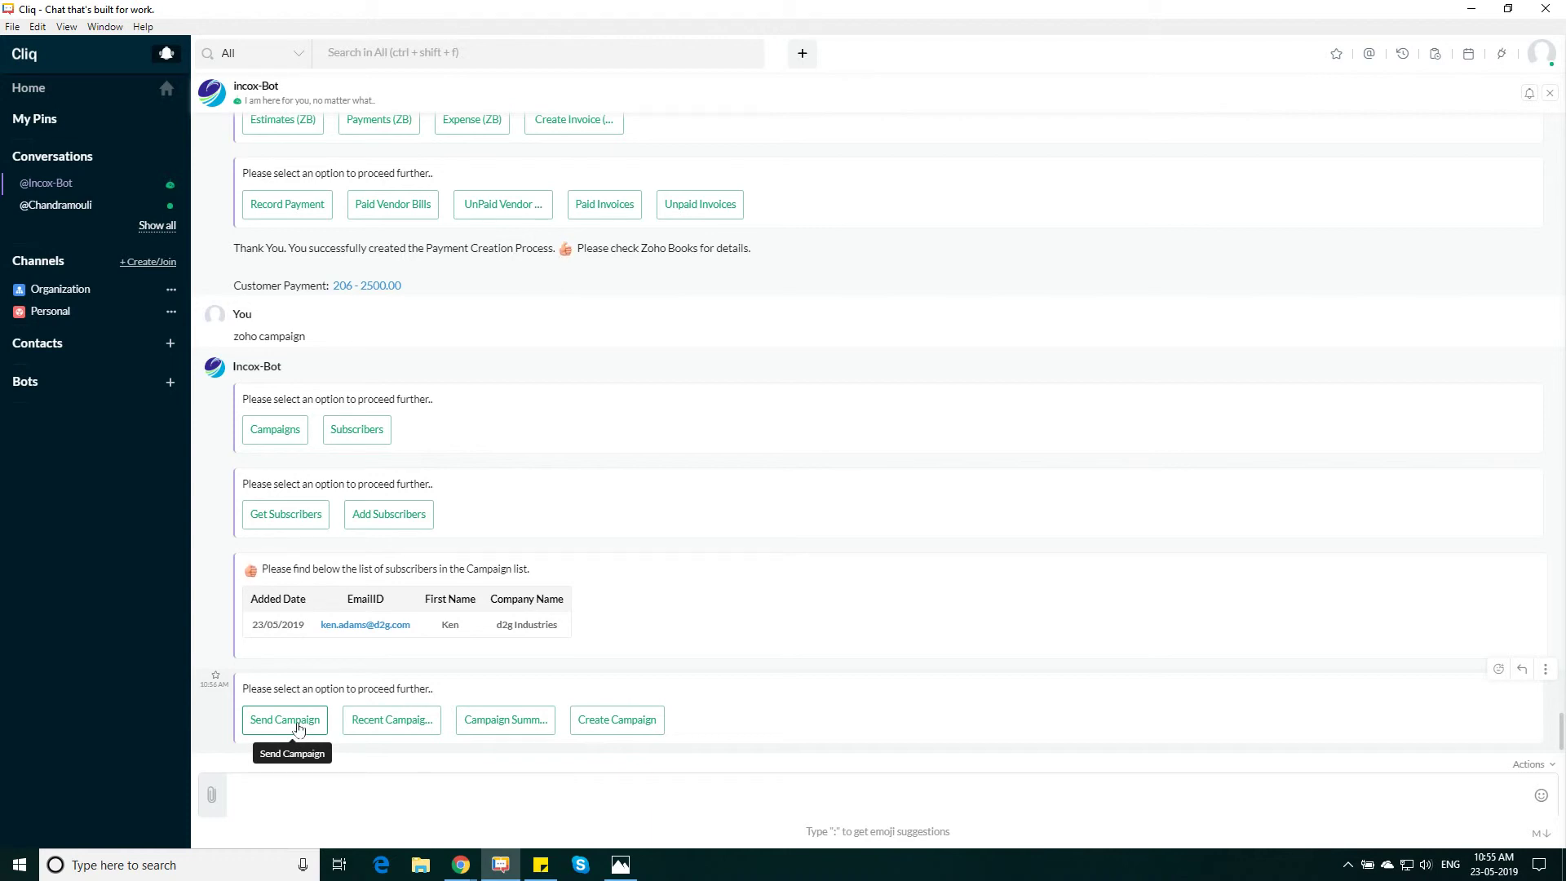
# Send the Copyright Policy Changes - Govt Update (Reviewed) campaign via Send Campaign
pyautogui.click(297, 728)
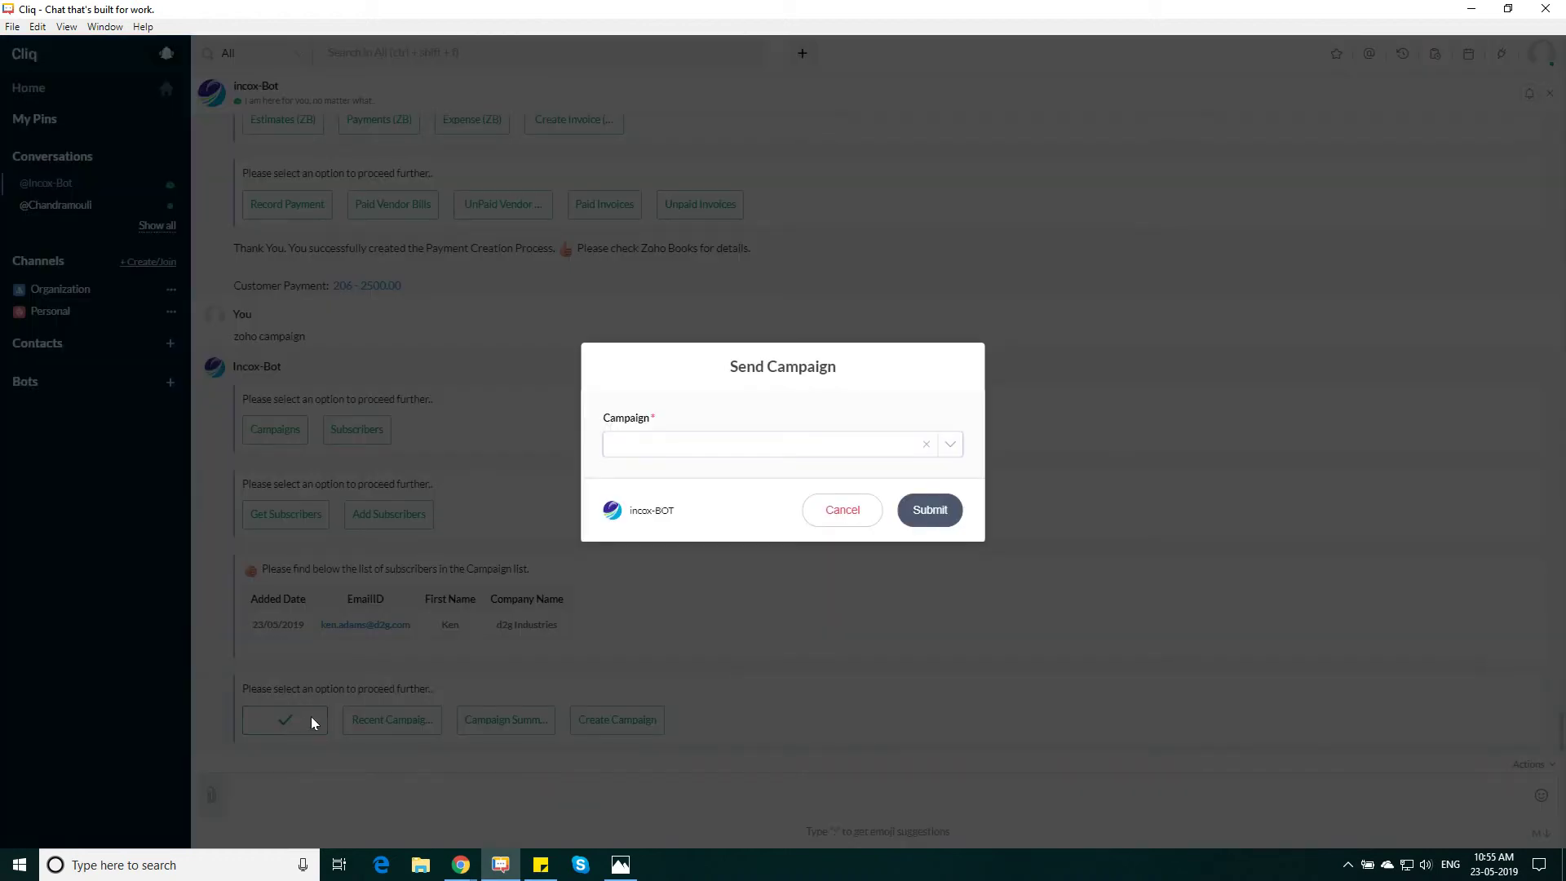
pyautogui.click(703, 448)
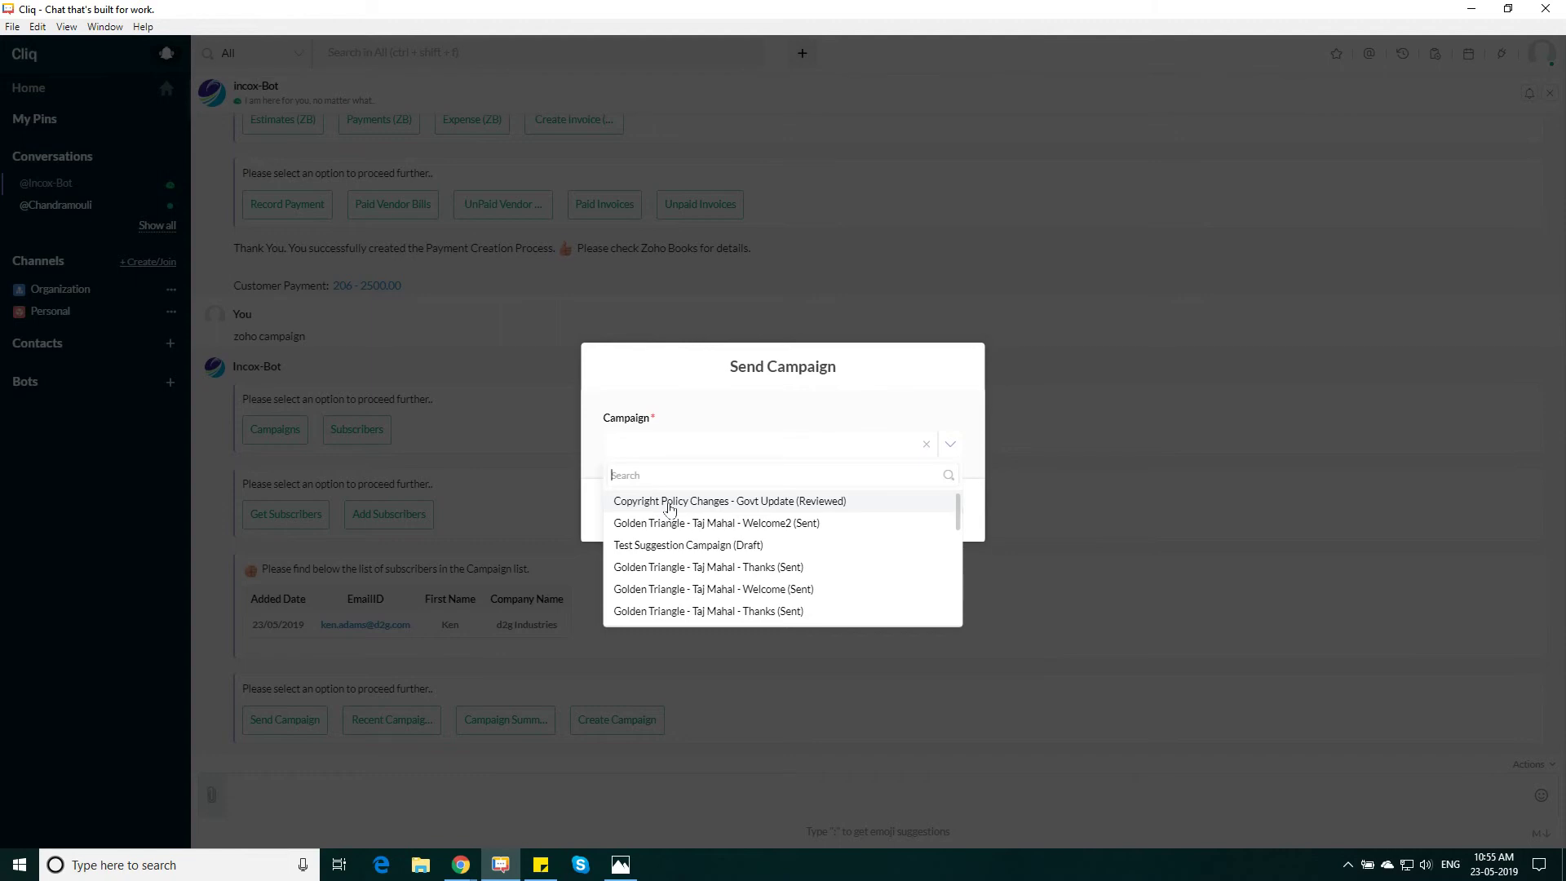
pyautogui.click(669, 506)
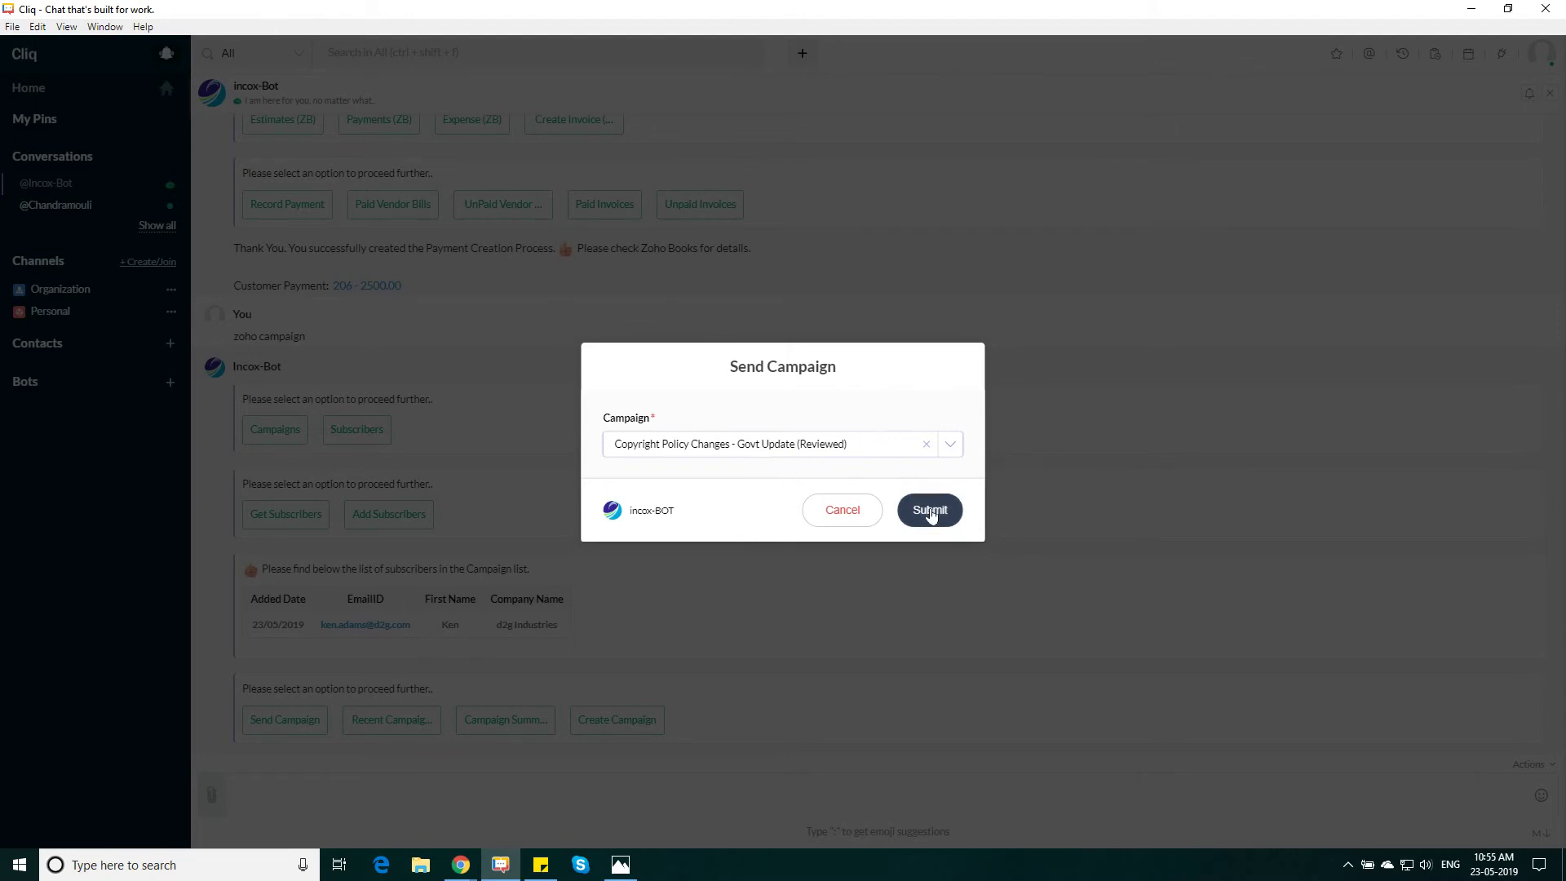
pyautogui.click(930, 512)
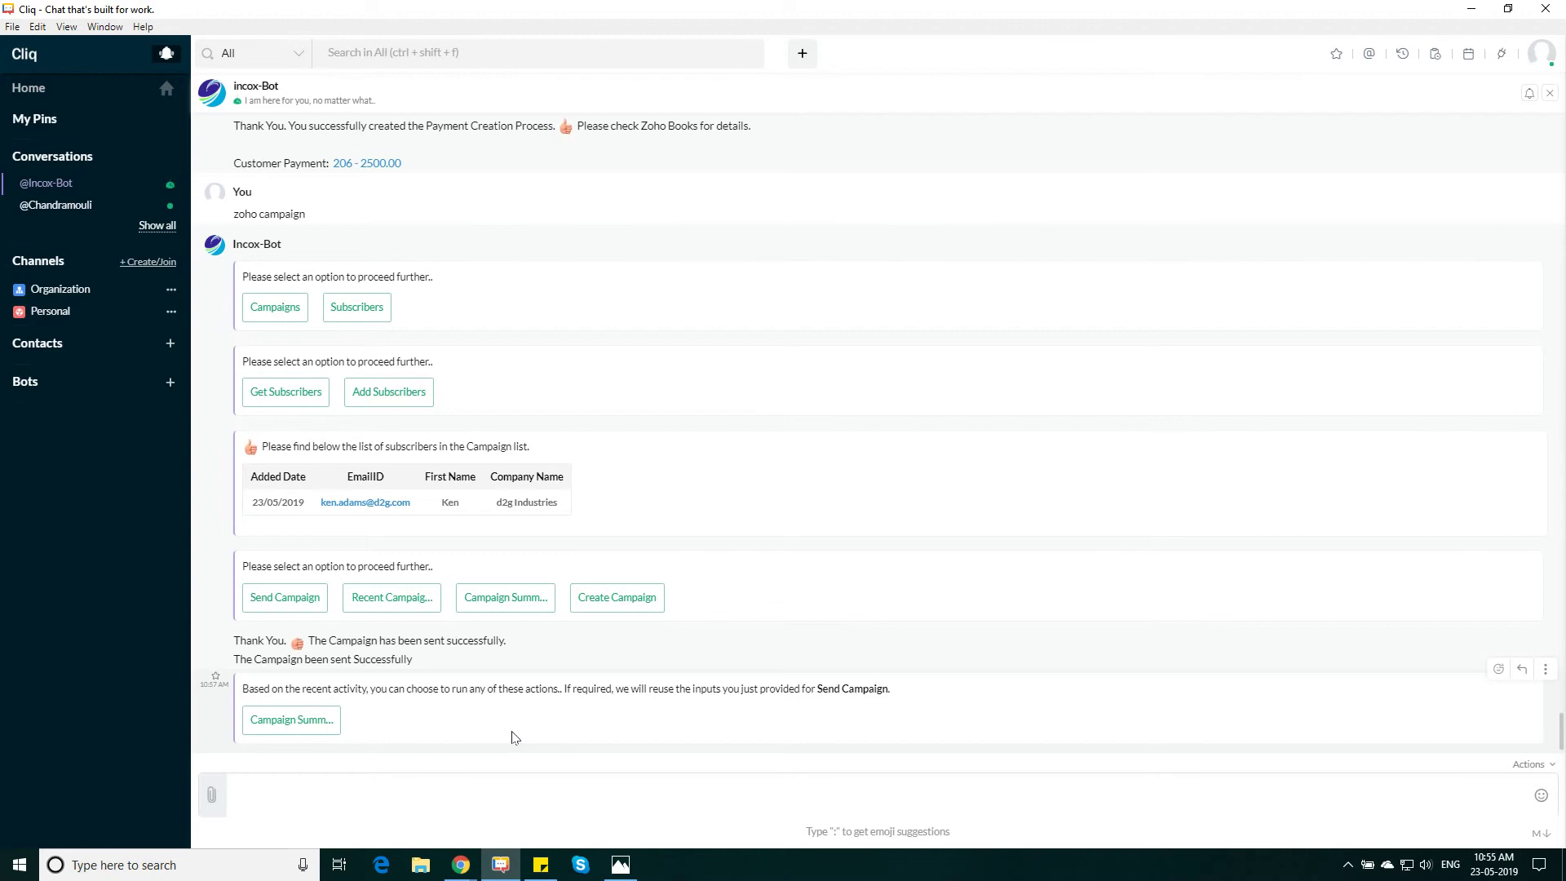
pyautogui.click(443, 796)
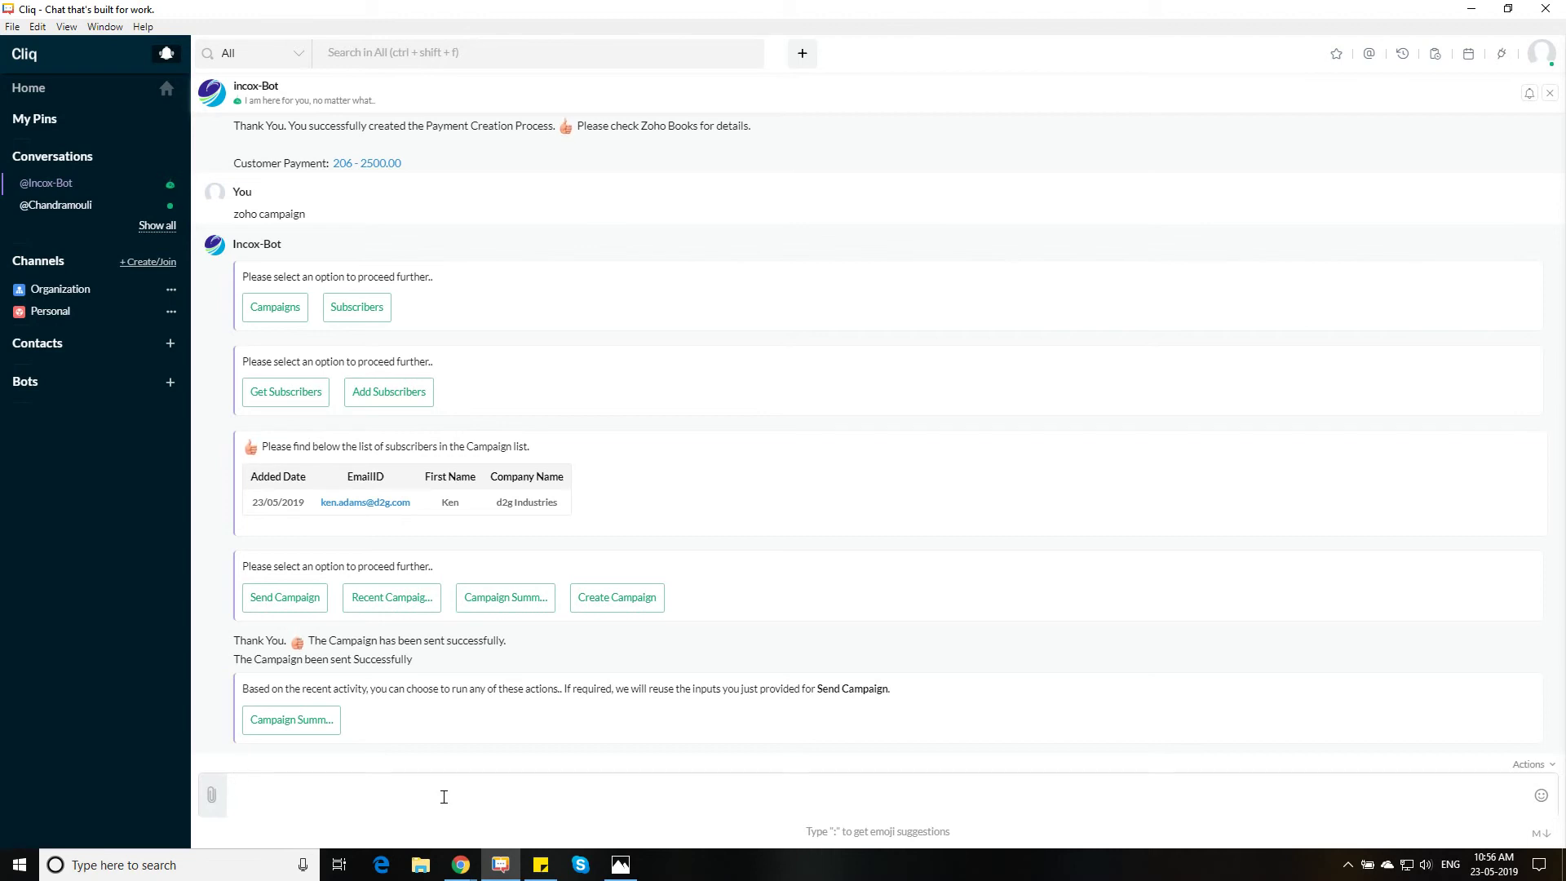
# Send 'zoho desk' to Incox-Bot and open the Create Ticket form
pyautogui.write('zoho desk')
pyautogui.press('Return')
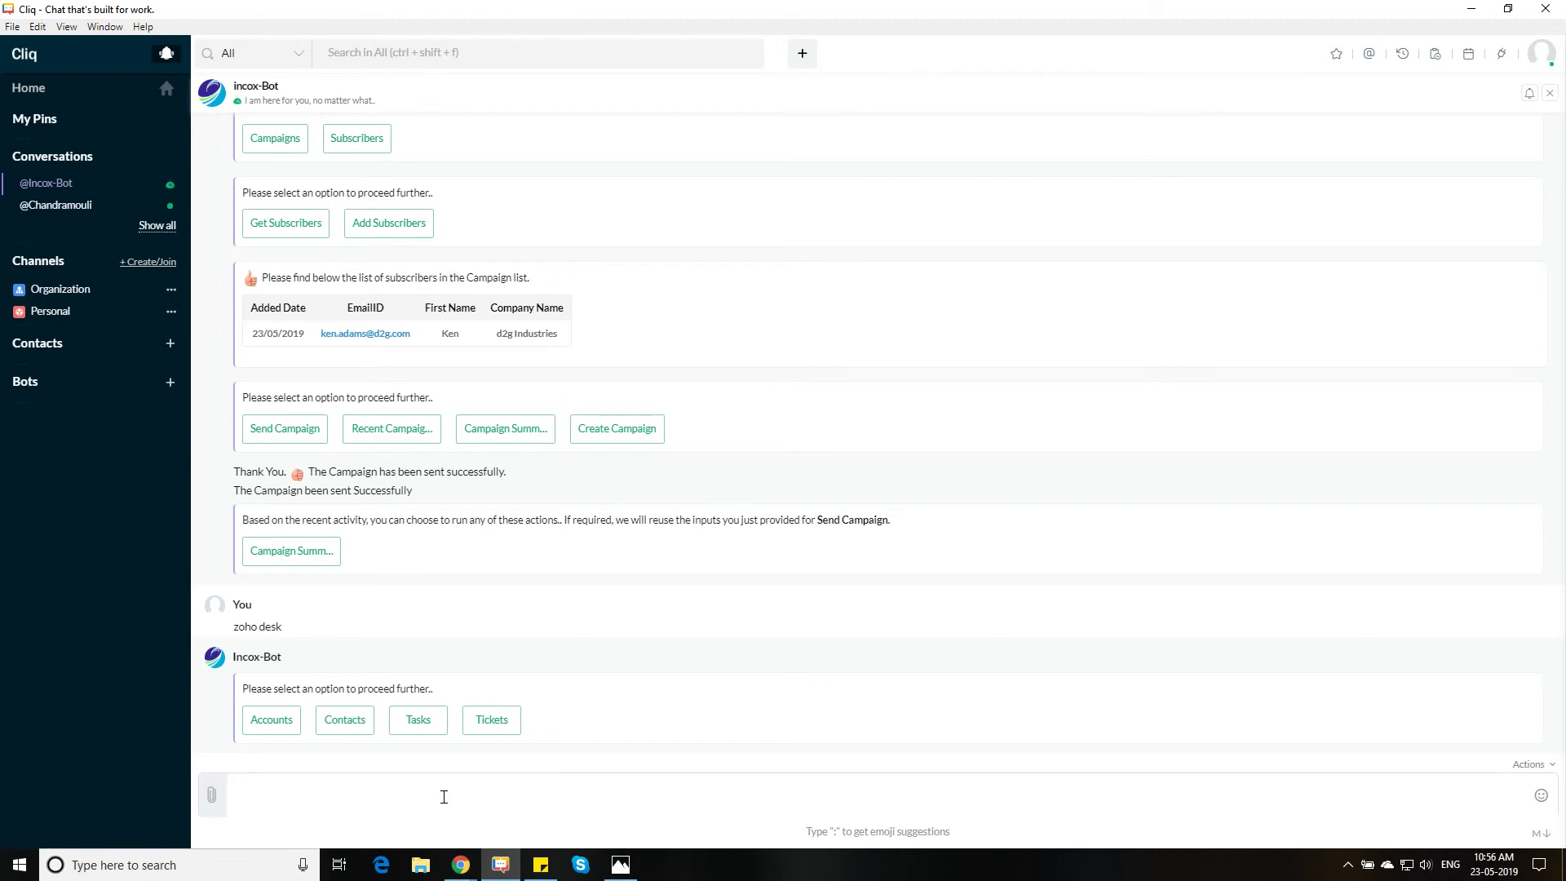
pyautogui.click(500, 730)
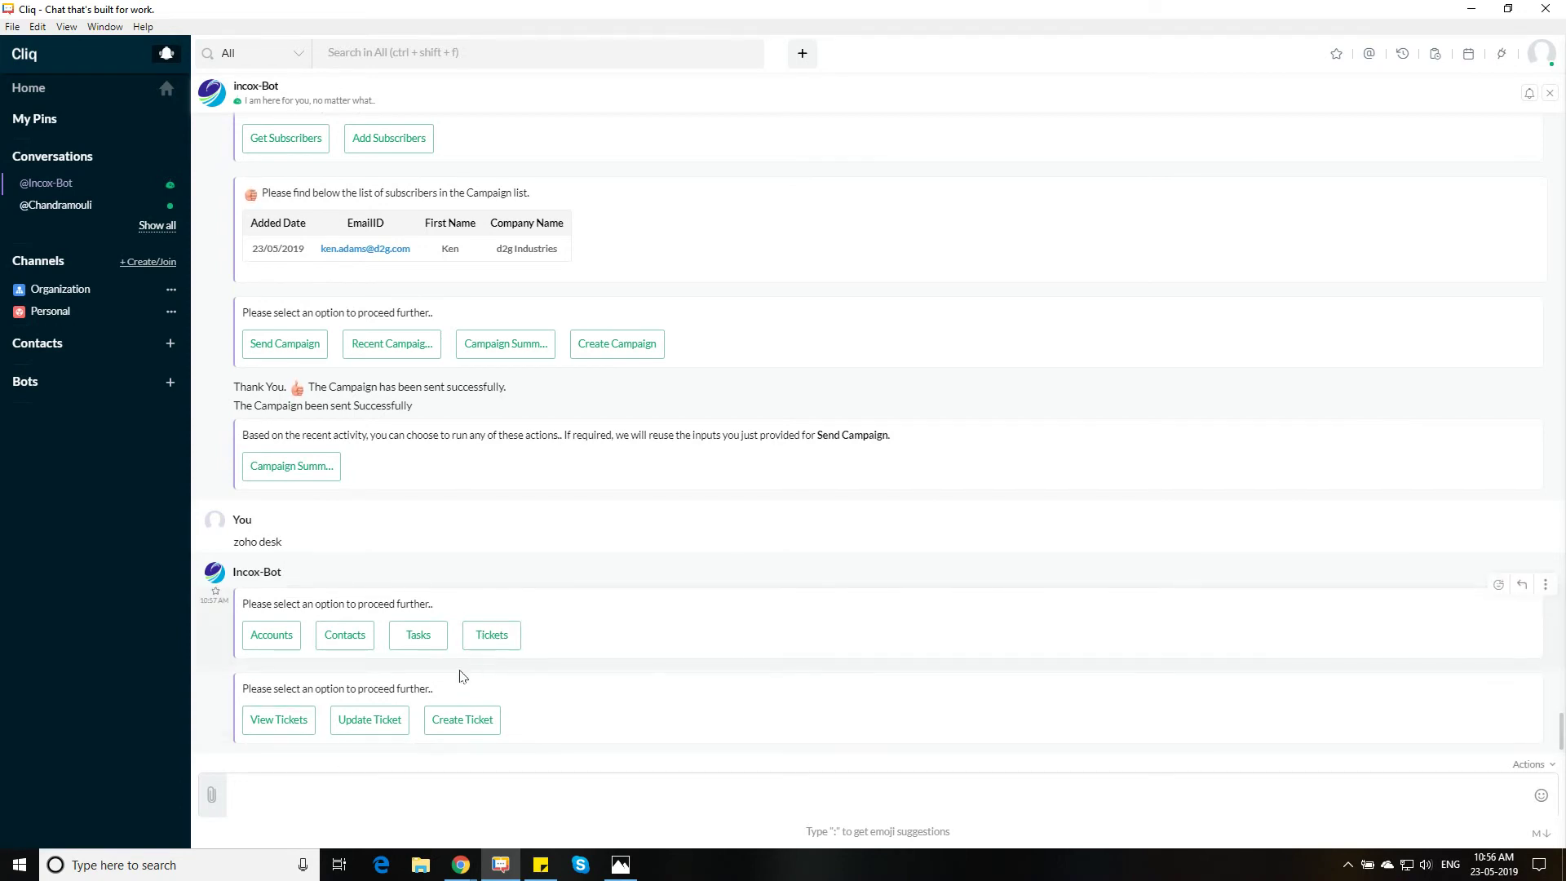
pyautogui.click(459, 716)
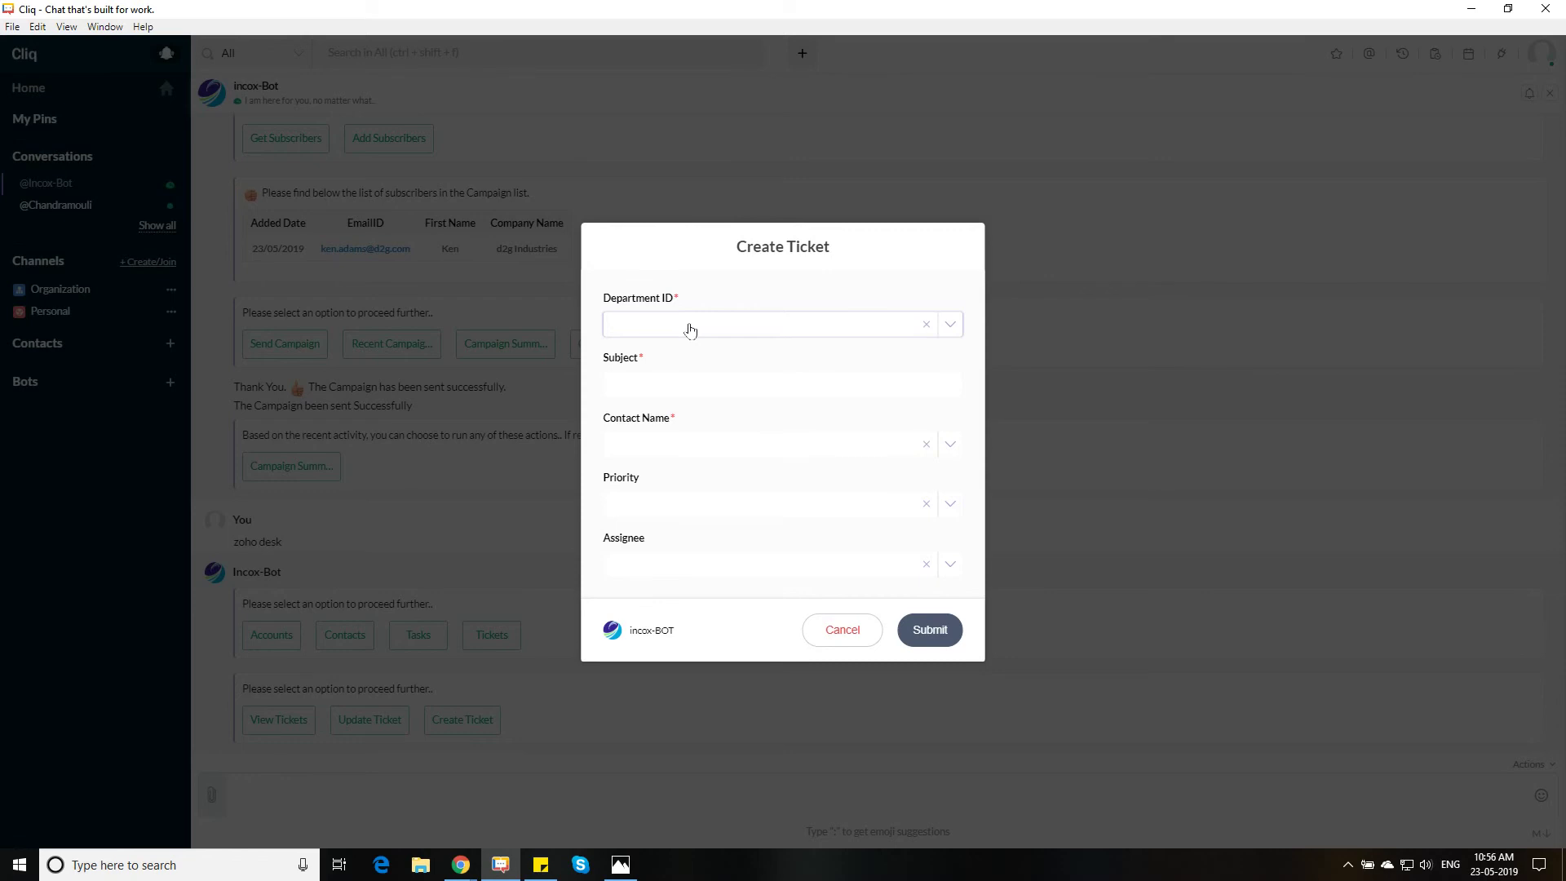
# Set department dot2Globe and subject 'd2g Client doesn't avave access to our portal. Please help'
pyautogui.click(734, 326)
pyautogui.click(695, 350)
pyautogui.click(653, 387)
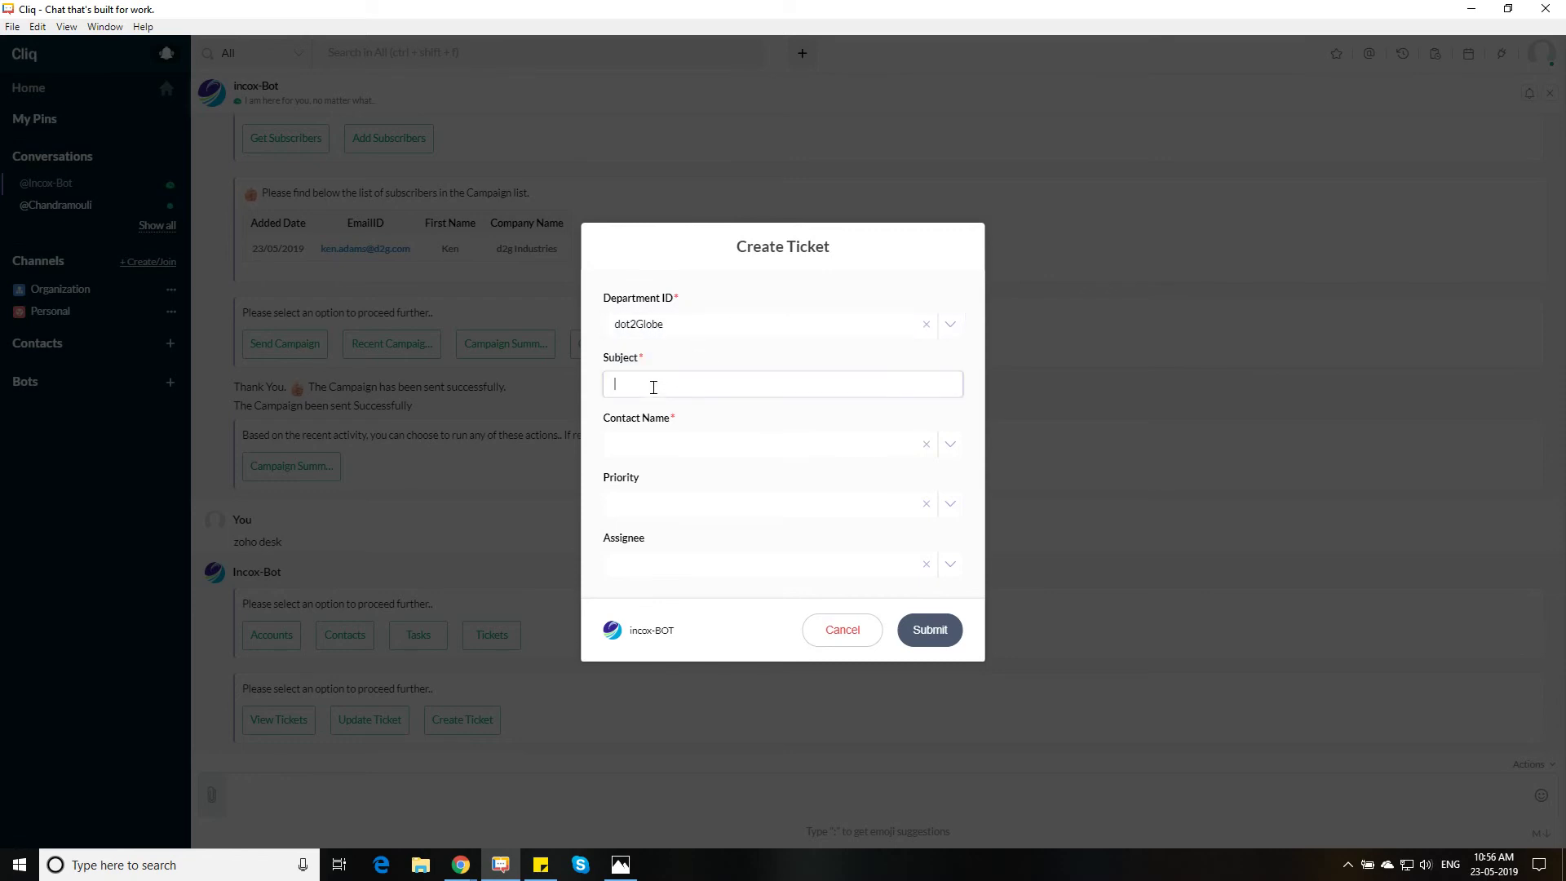
pyautogui.write("d2g Client doesn't avave access to our portal. Please help")
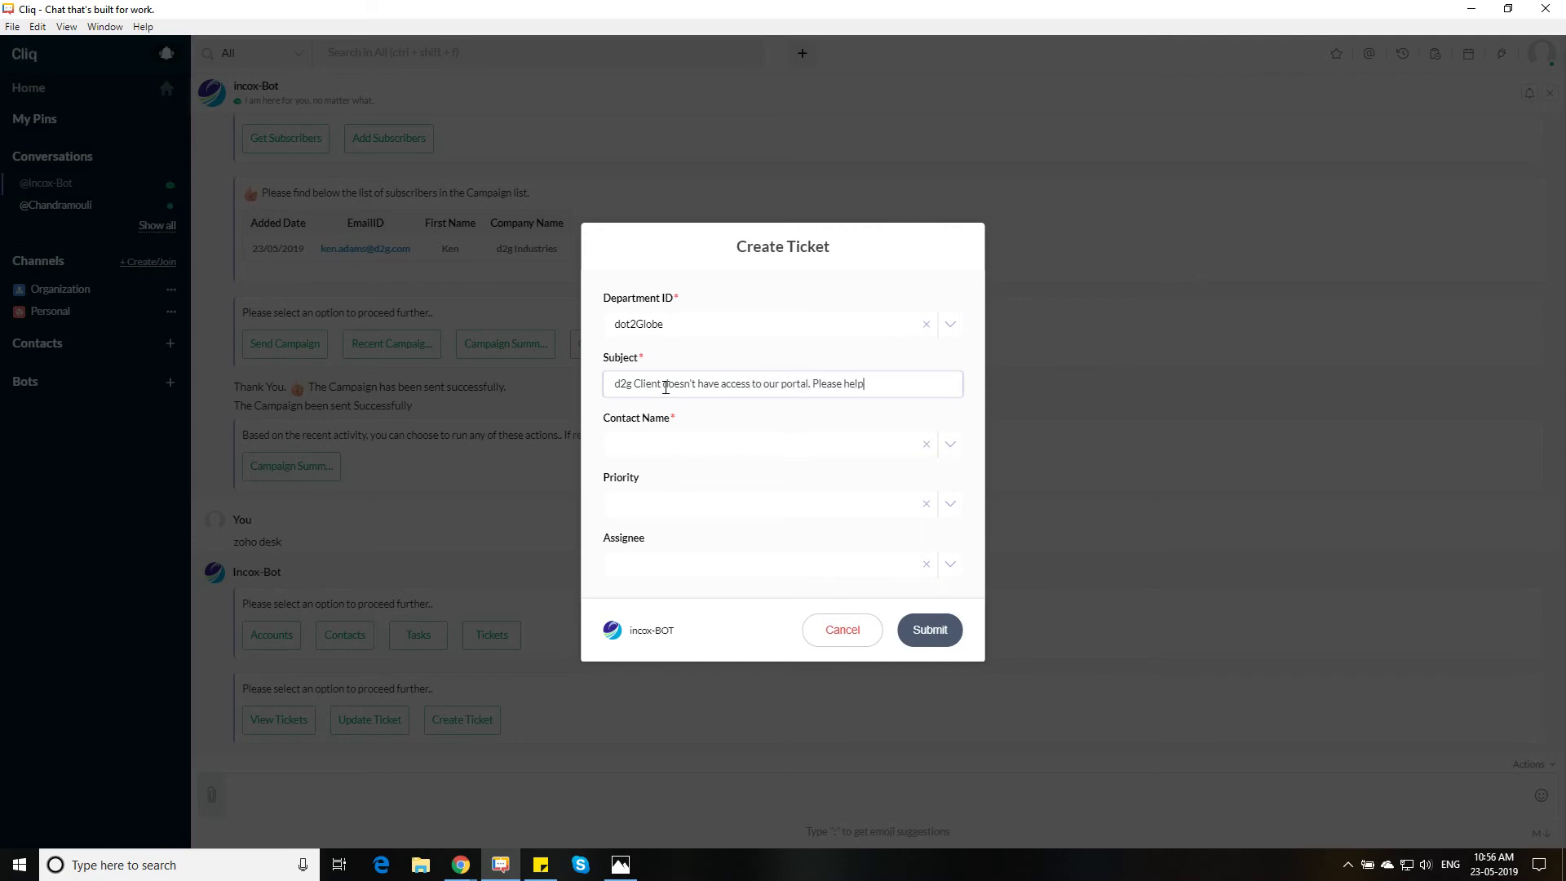
# Choose the first contact, Medium priority and the second agent as assignee, then submit
pyautogui.click(692, 449)
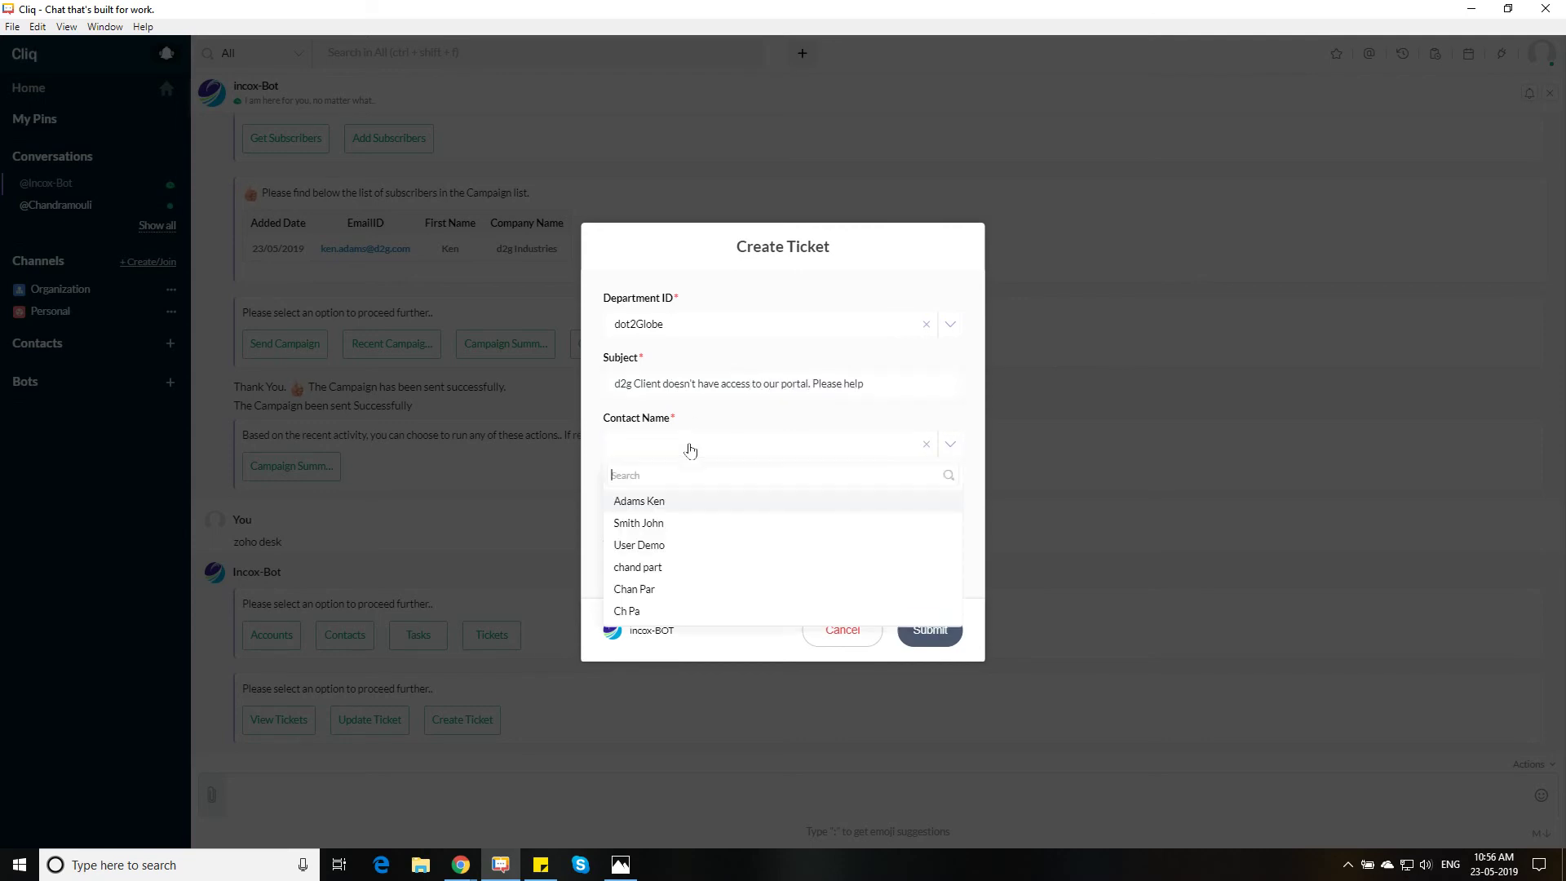
pyautogui.click(685, 505)
pyautogui.click(668, 508)
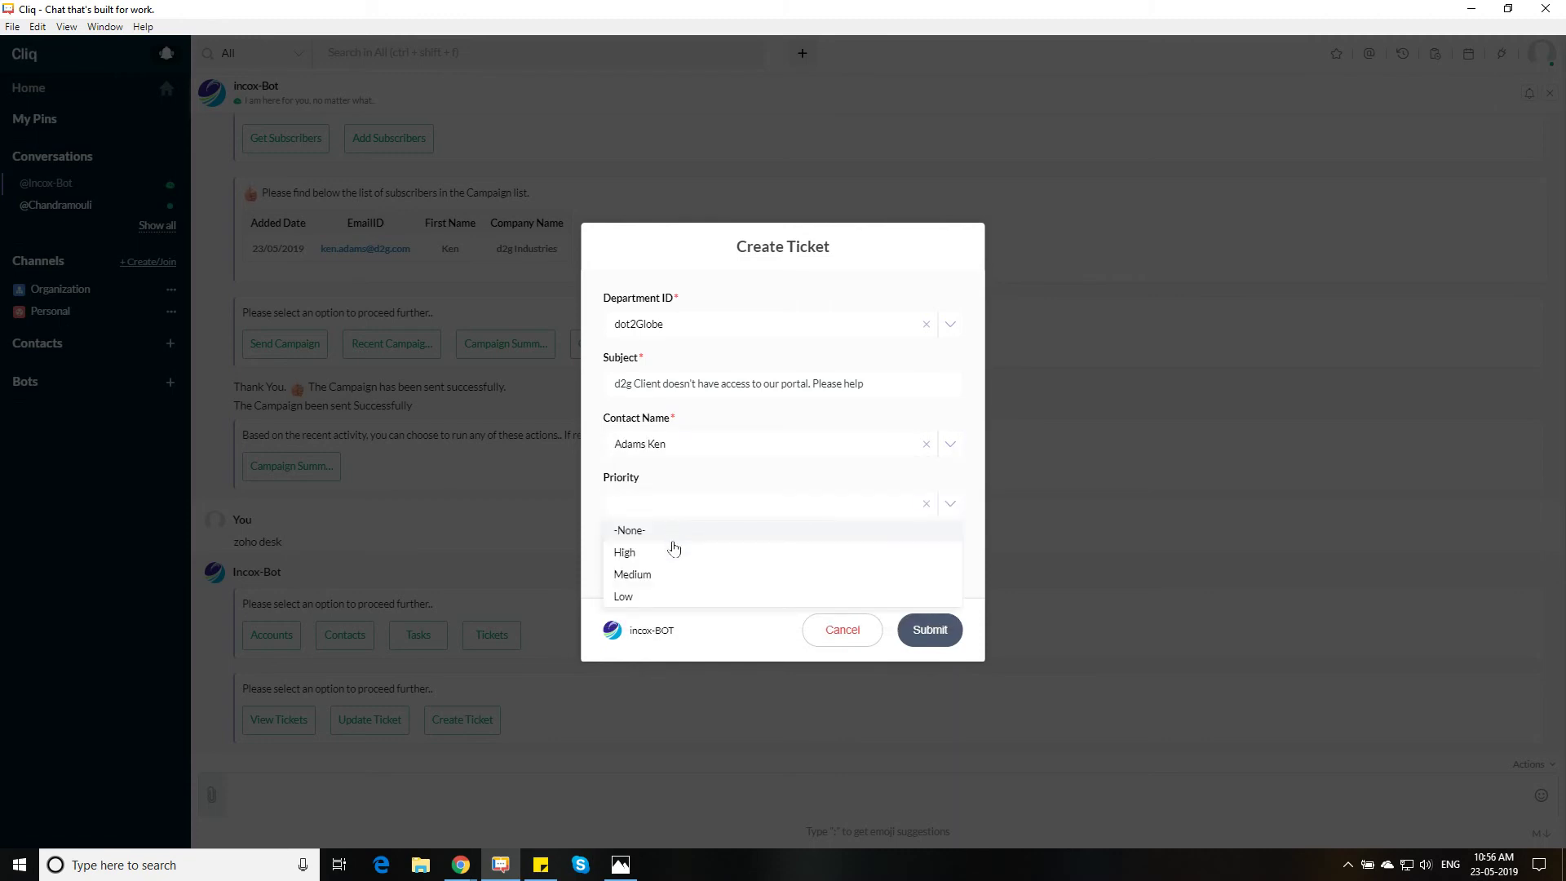
pyautogui.click(659, 575)
pyautogui.click(658, 566)
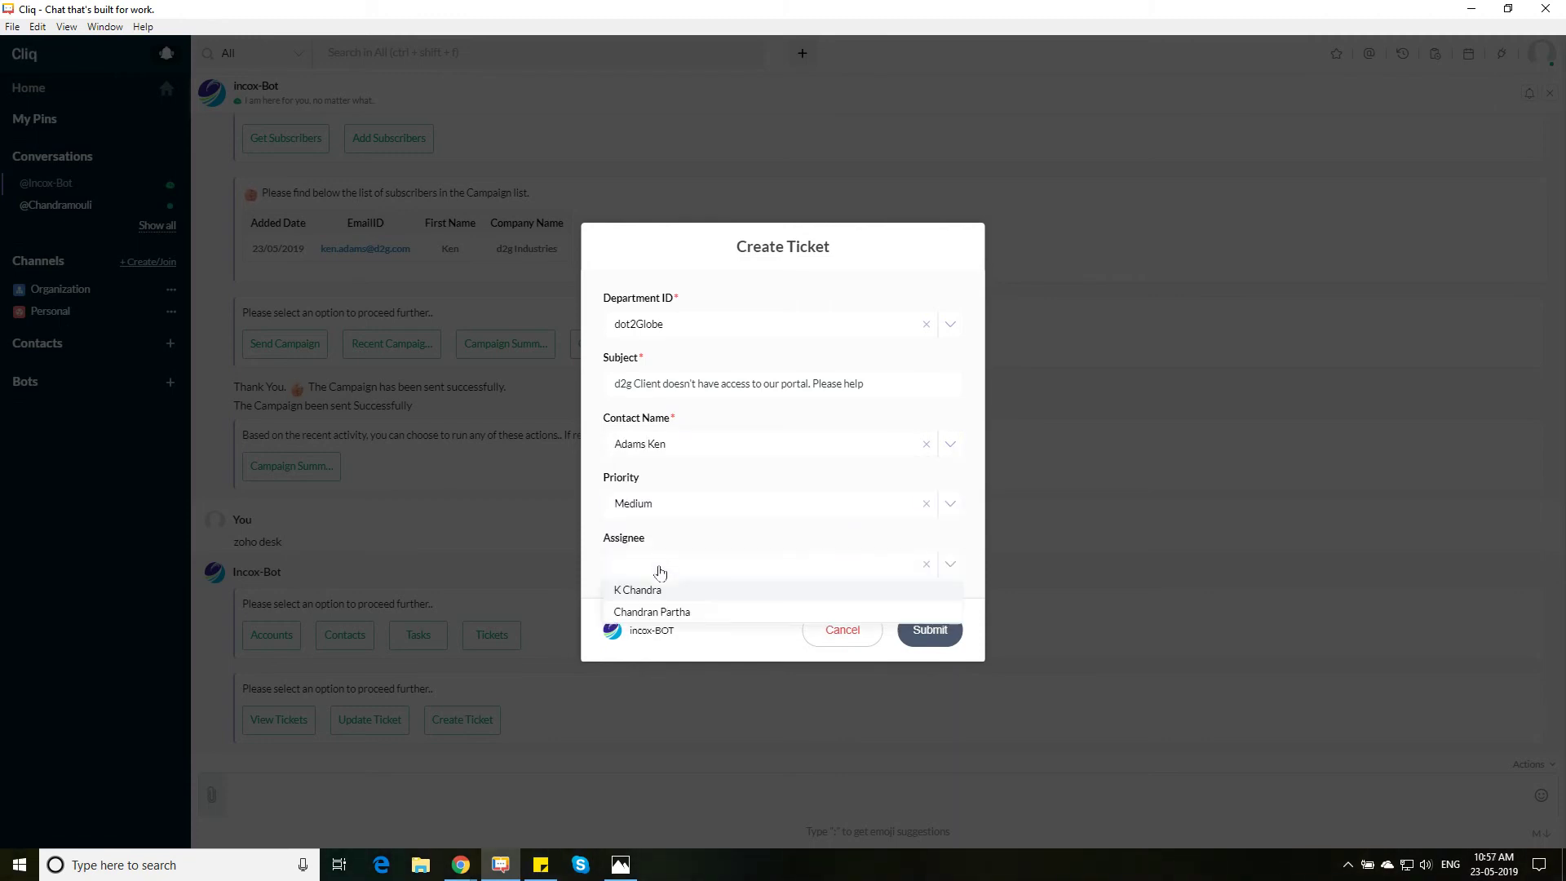
pyautogui.click(672, 613)
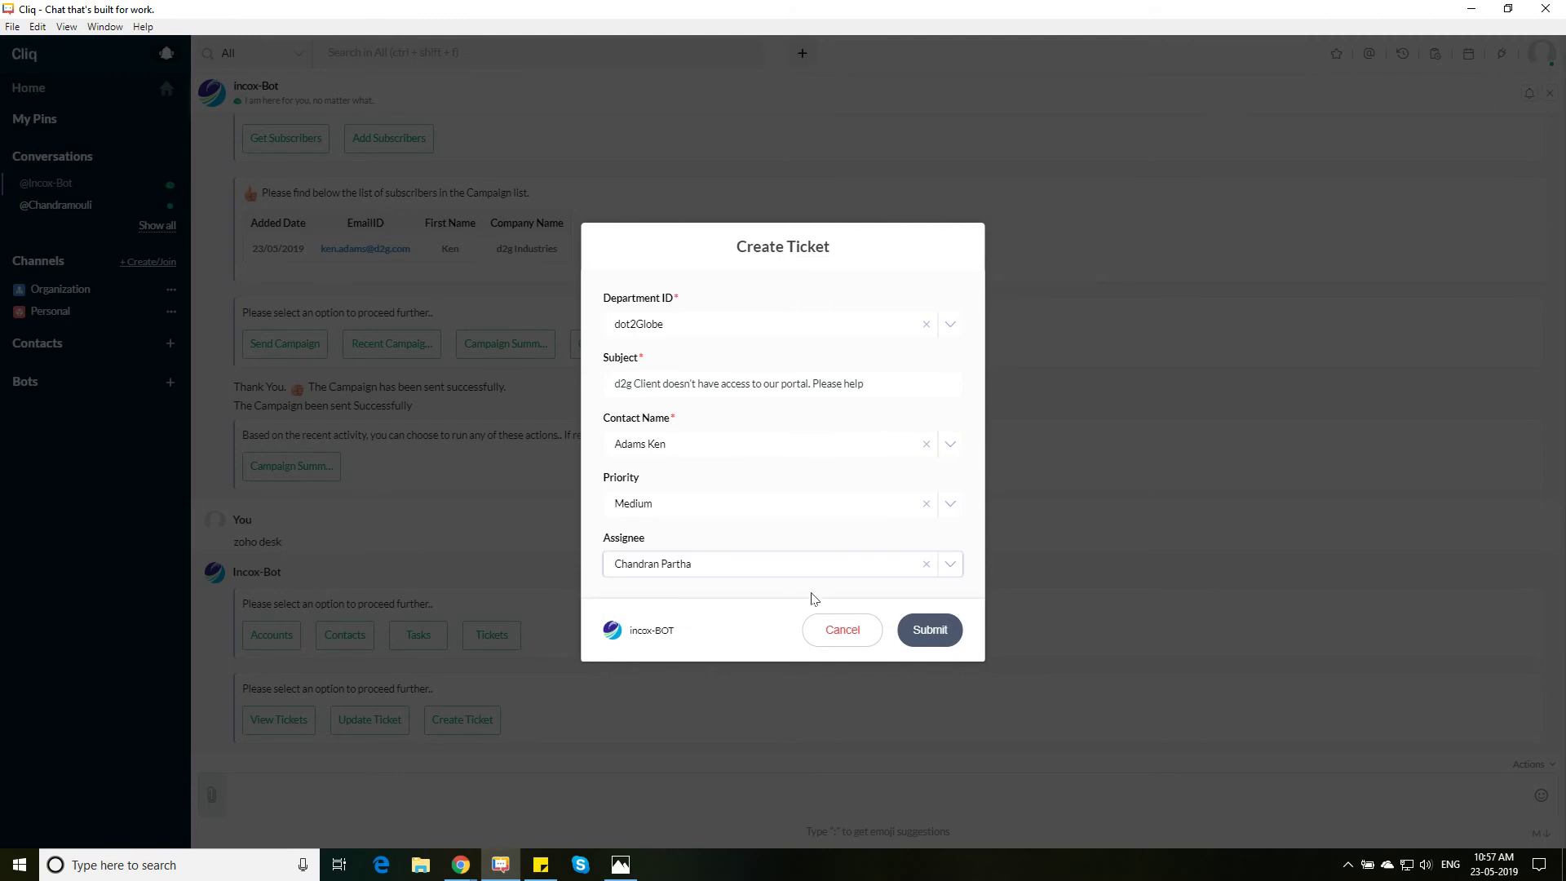
pyautogui.click(926, 635)
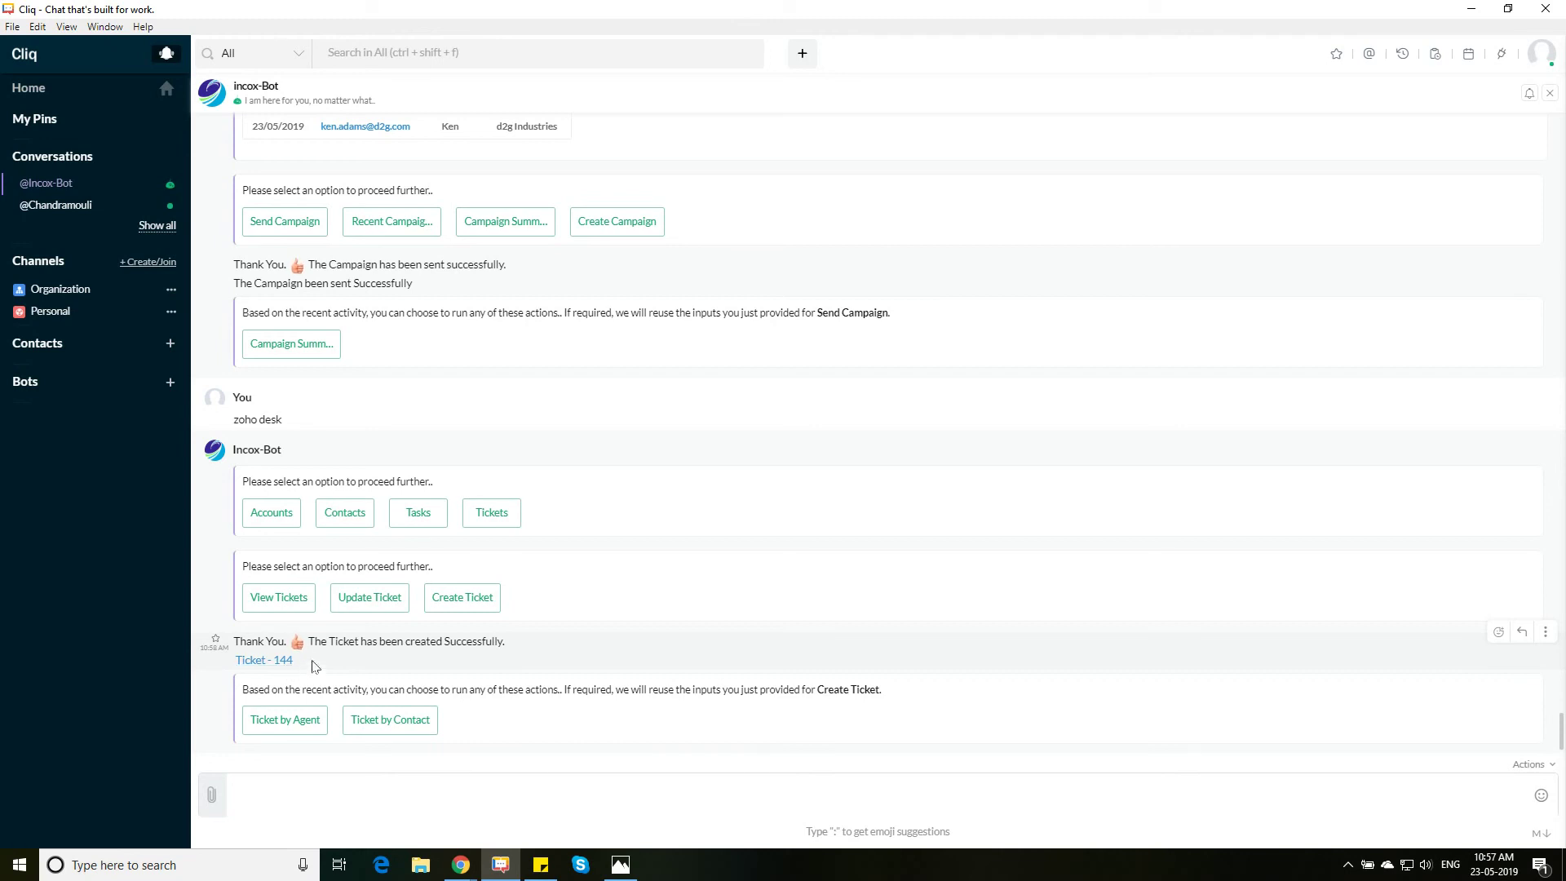
# Update ticket 144 to status Closed, then show the Lawyer Process diagram in Photos
pyautogui.click(373, 605)
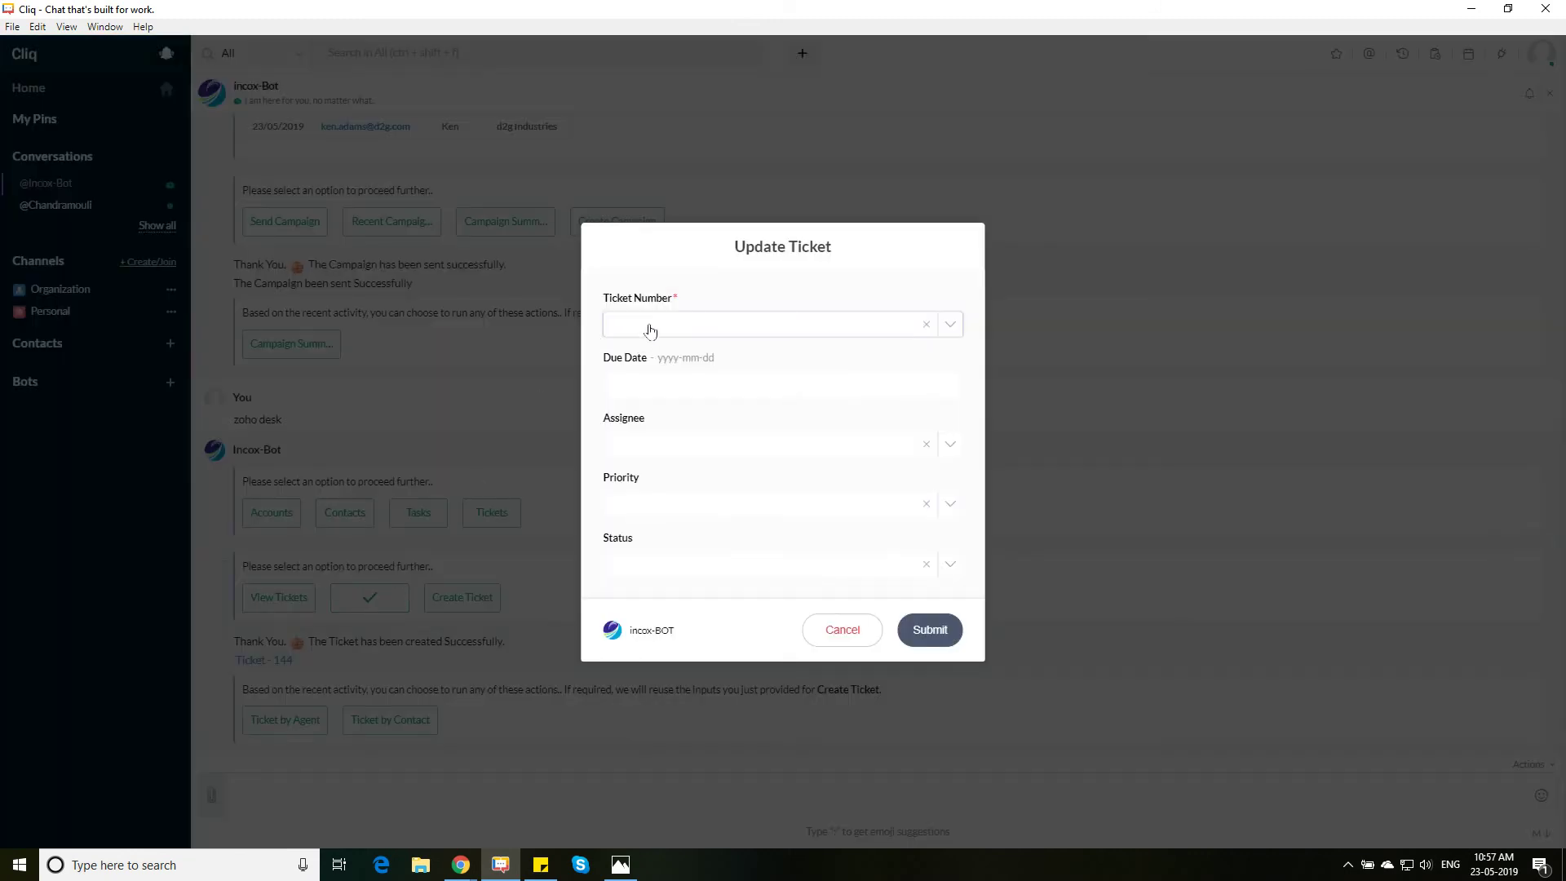
pyautogui.click(689, 327)
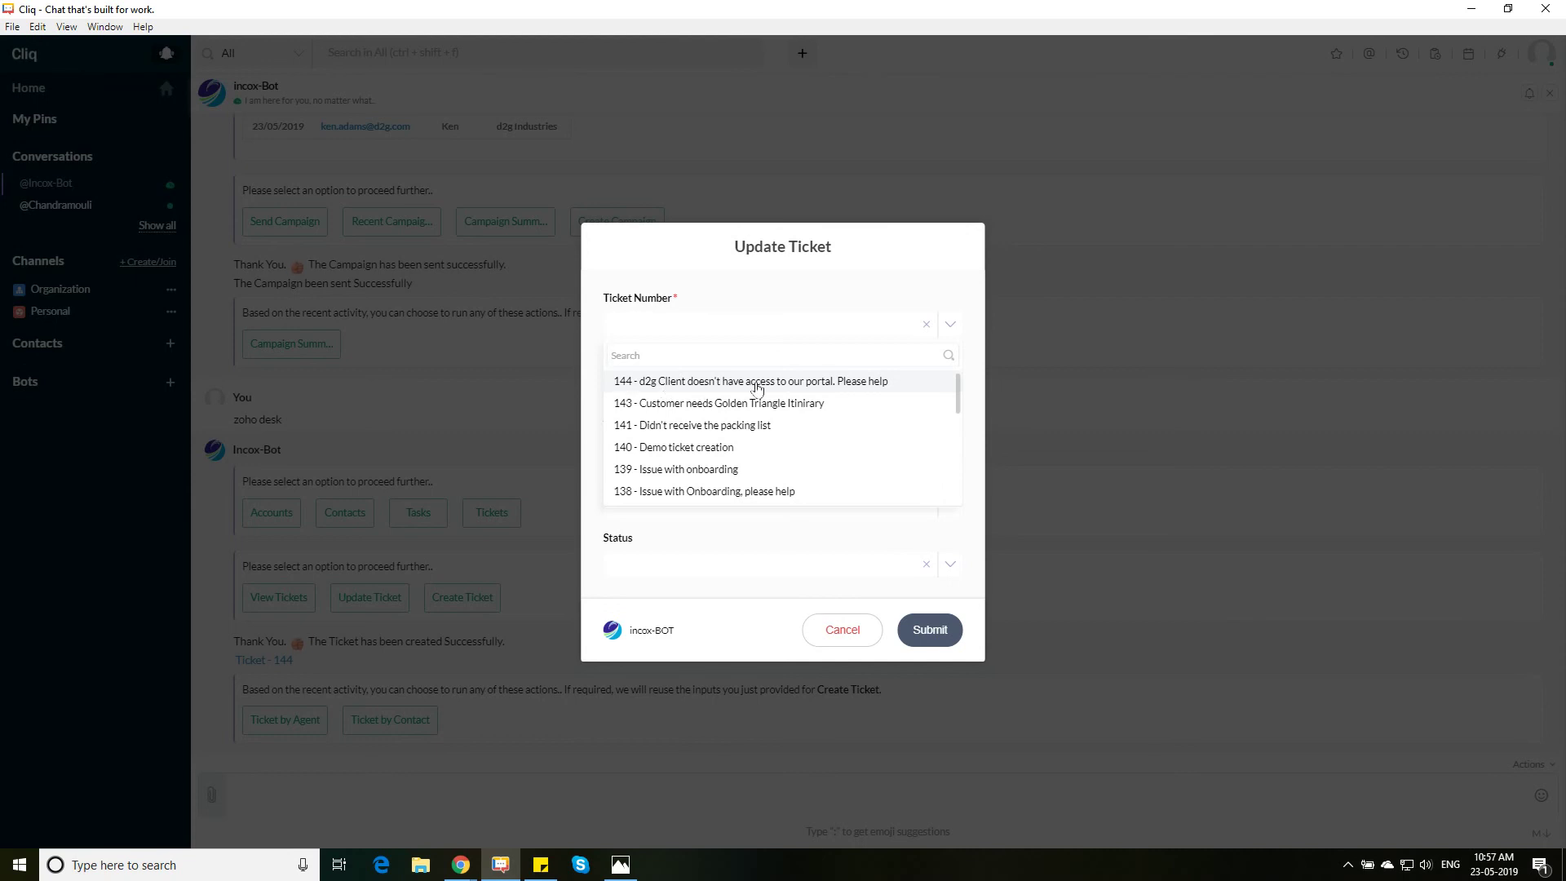
pyautogui.click(756, 388)
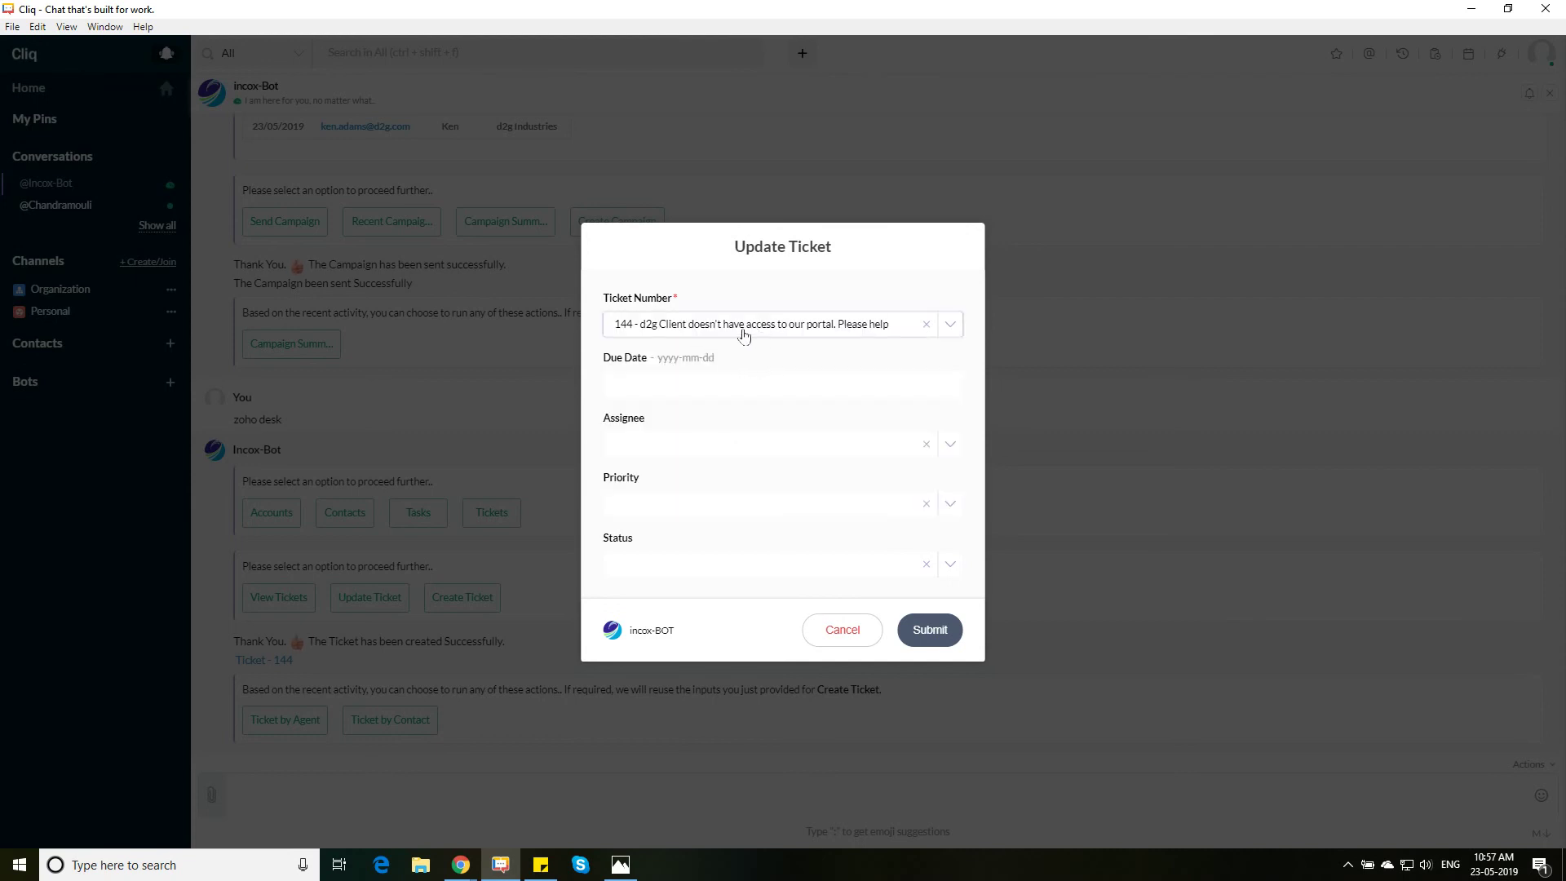
pyautogui.click(655, 380)
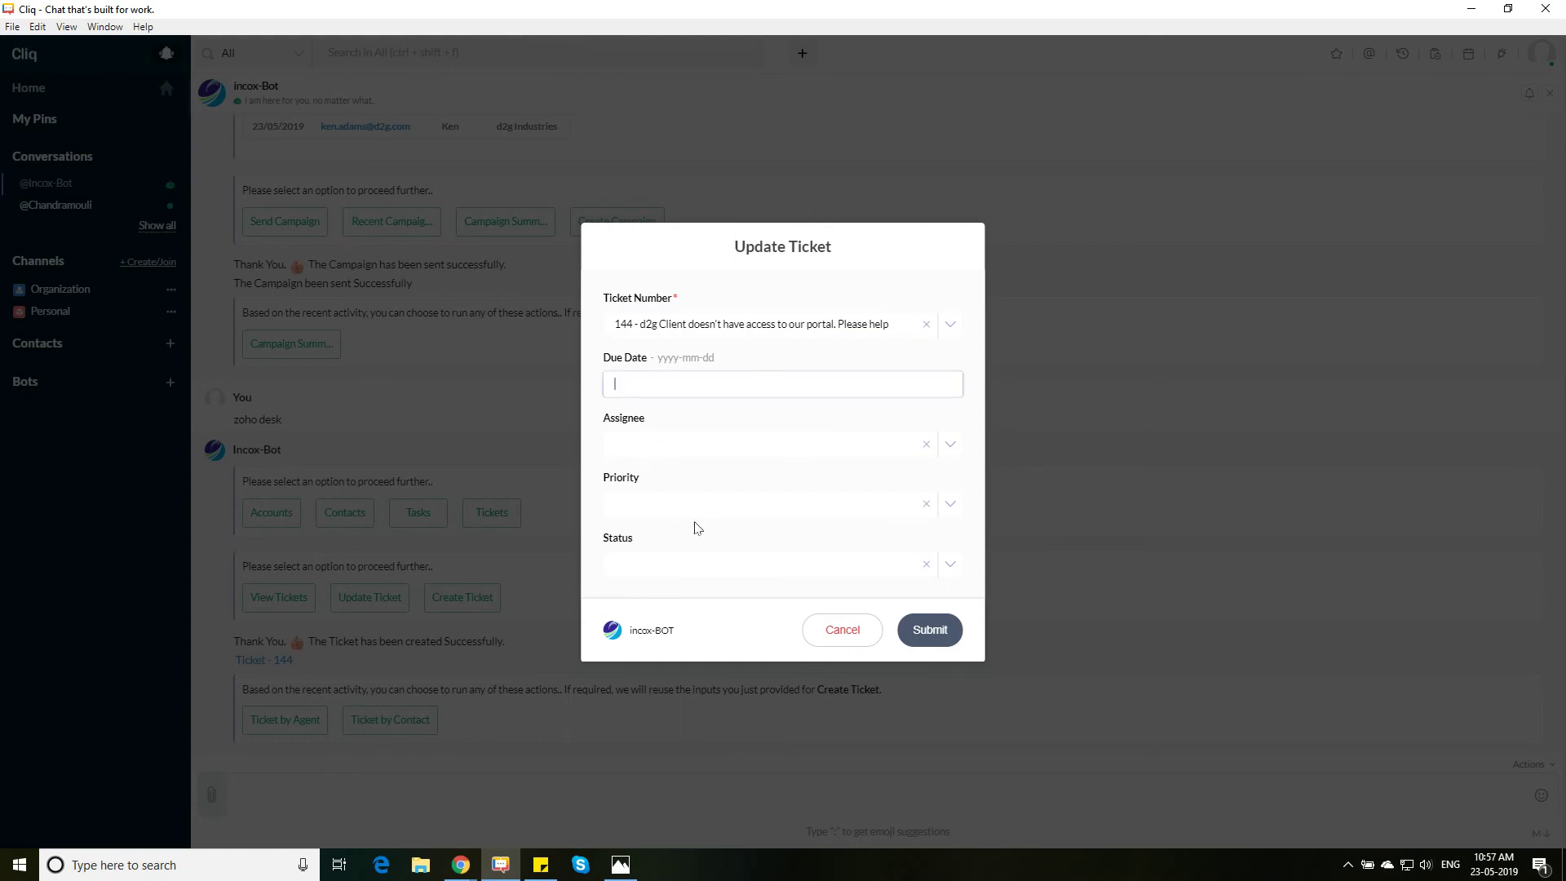
pyautogui.click(644, 551)
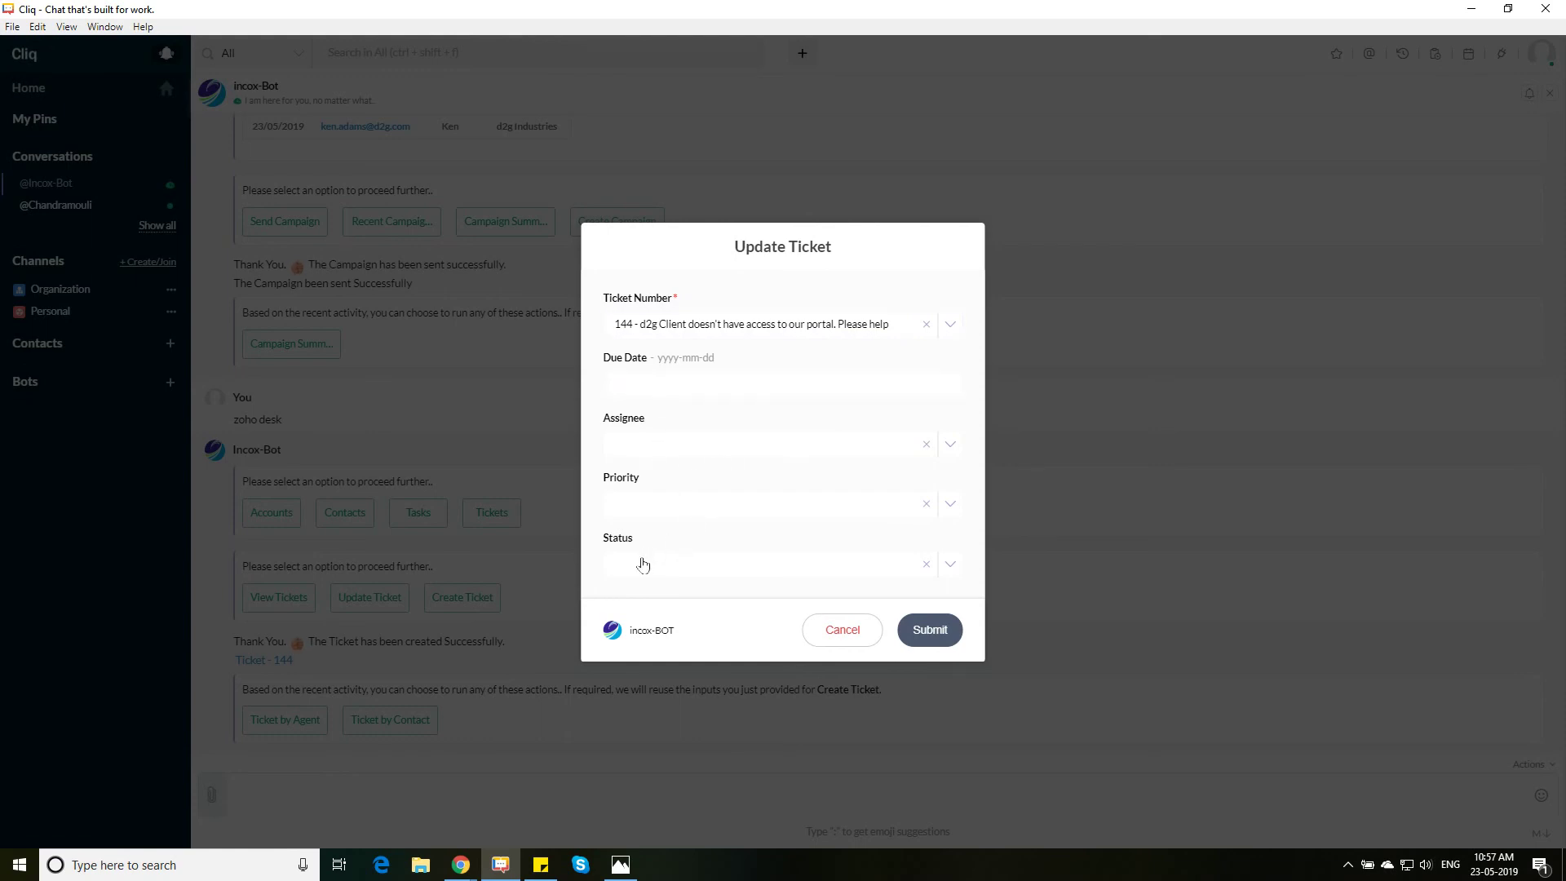
pyautogui.click(641, 564)
pyautogui.click(656, 652)
pyautogui.click(914, 630)
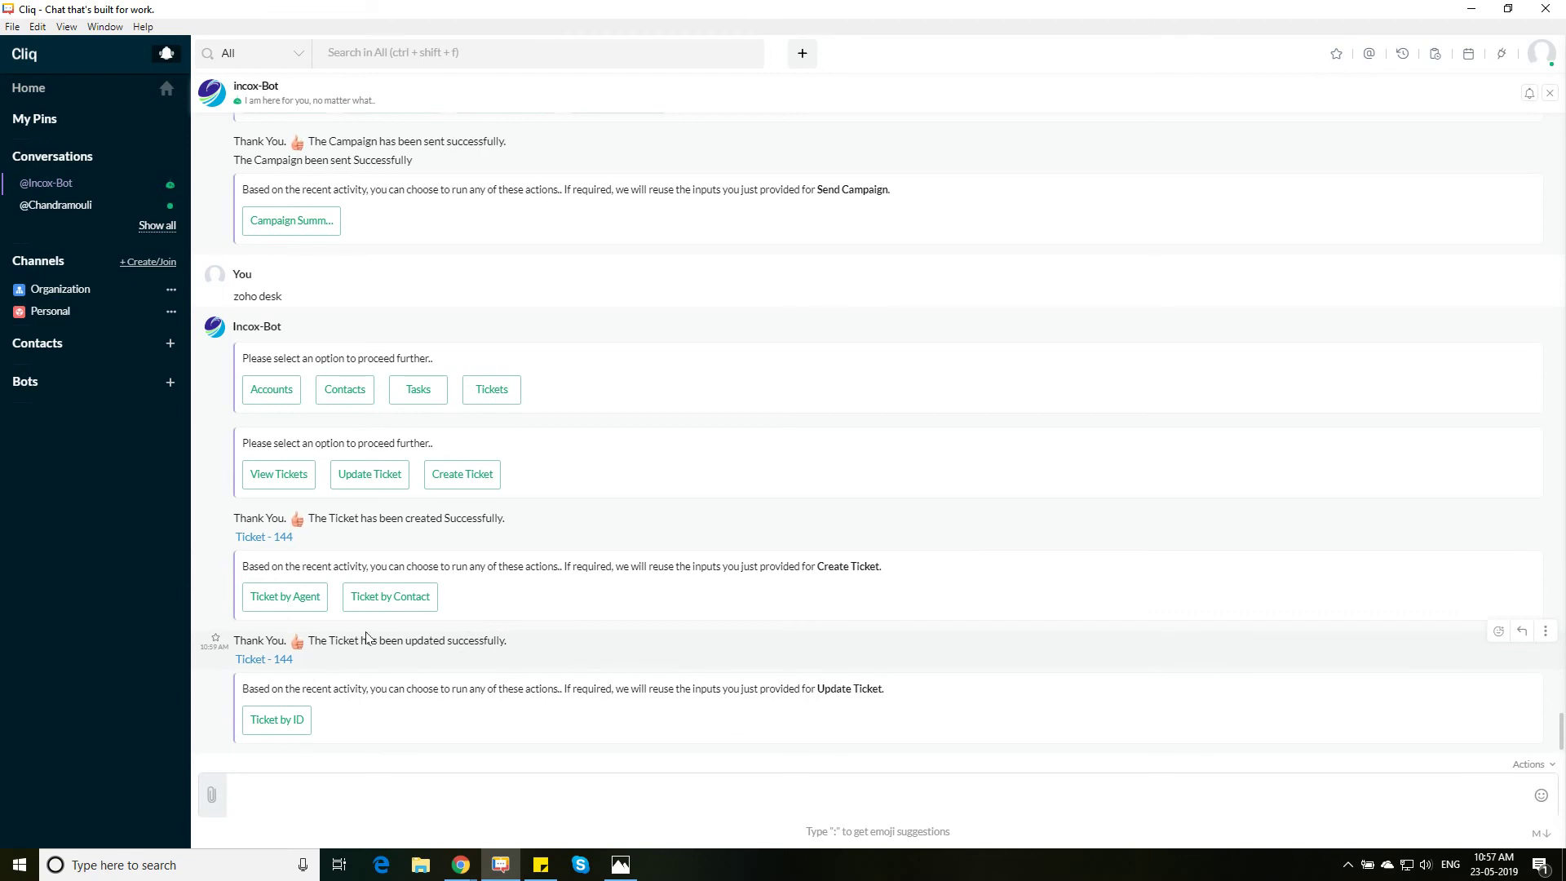
pyautogui.click(621, 866)
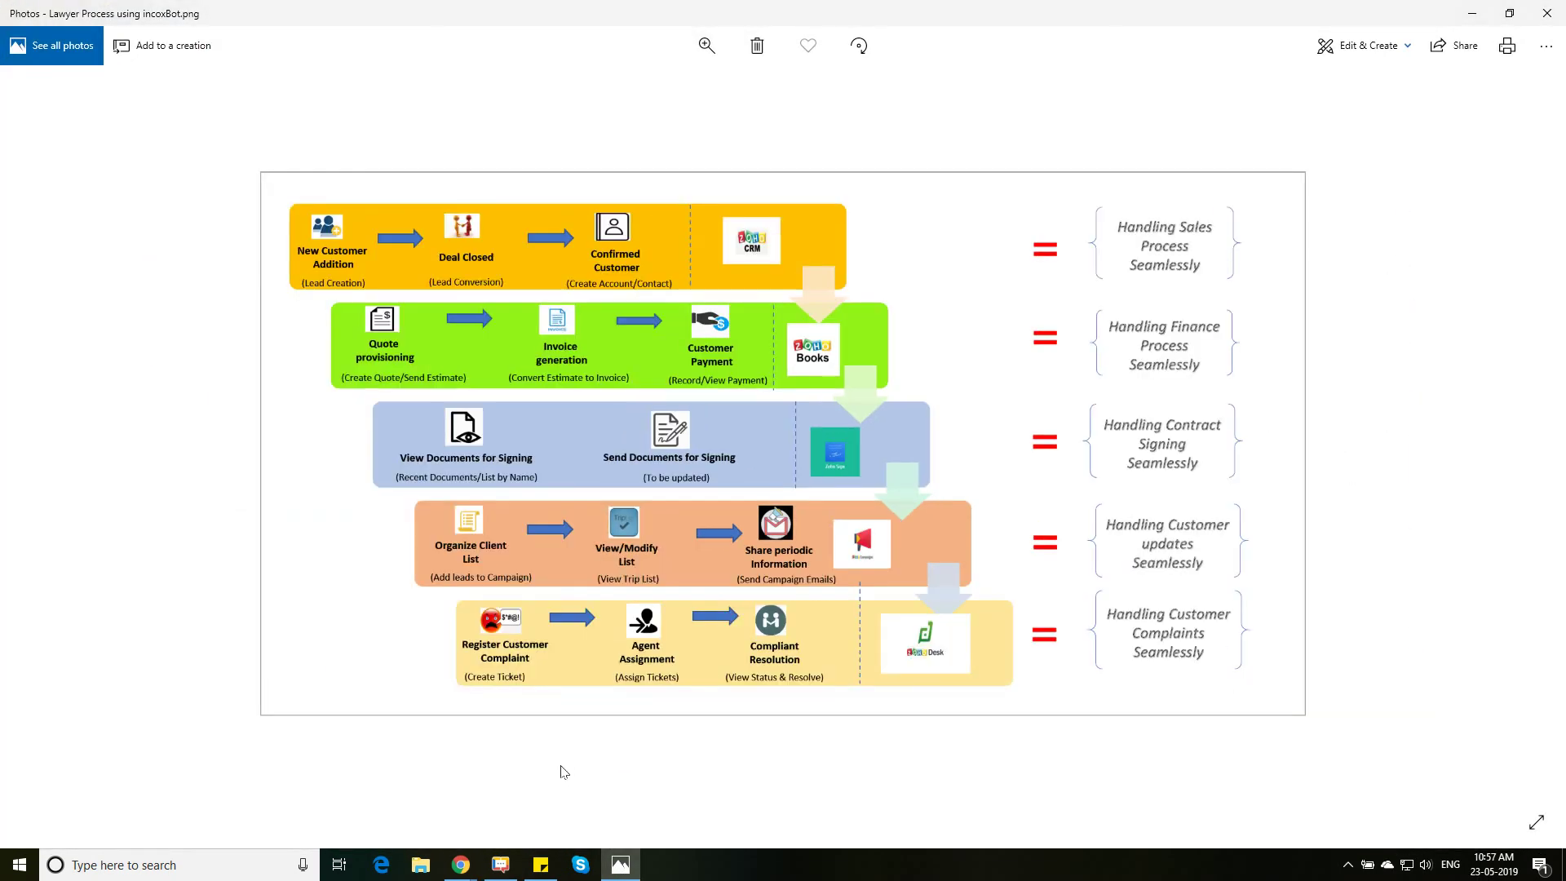